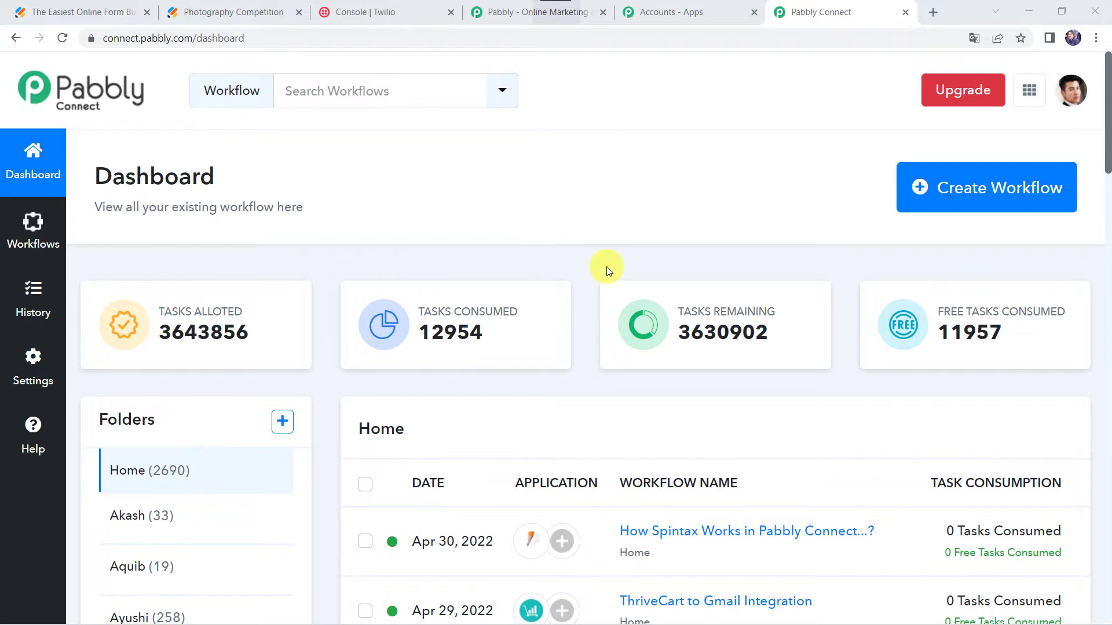
- Open the 'How Spintax Works in Pabbly Connect...?' workflow from the dashboard
{"action": "scroll", "coordinate": [607, 267], "scroll_direction": "up", "scroll_amount": 3}
{"action": "scroll", "coordinate": [606, 266], "scroll_direction": "up", "scroll_amount": 2}
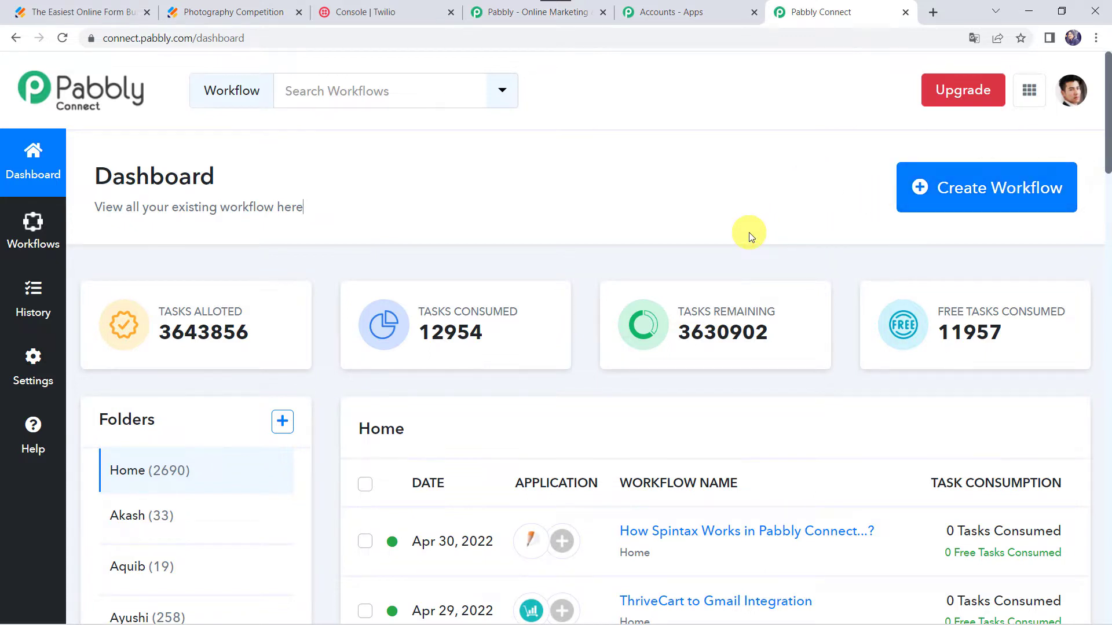
{"action": "scroll", "coordinate": [747, 232], "scroll_direction": "down", "scroll_amount": 3}
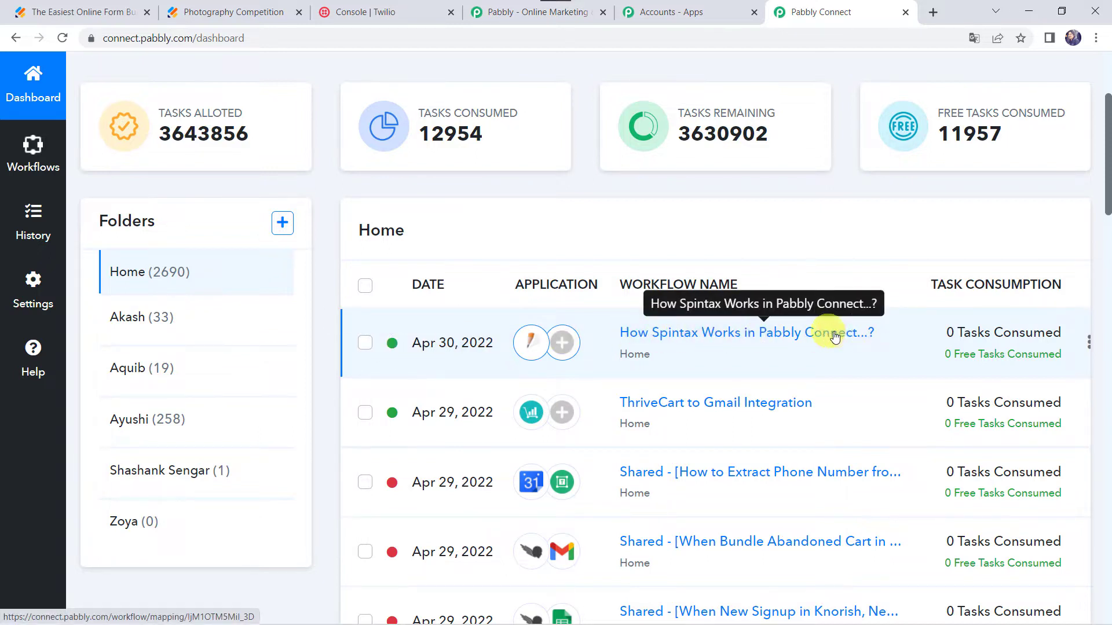
{"action": "left_click", "coordinate": [694, 339]}
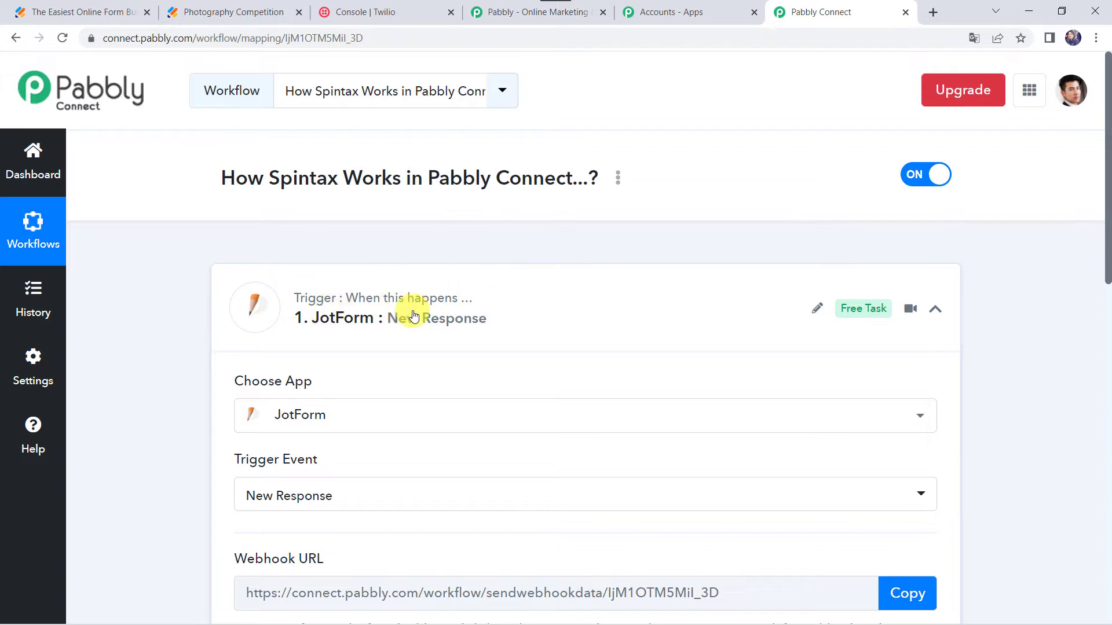
- Expand the trigger's received webhook response and compare it with the Photography Competition Form fields in Jotform
{"action": "scroll", "coordinate": [149, 475], "scroll_direction": "down", "scroll_amount": 10}
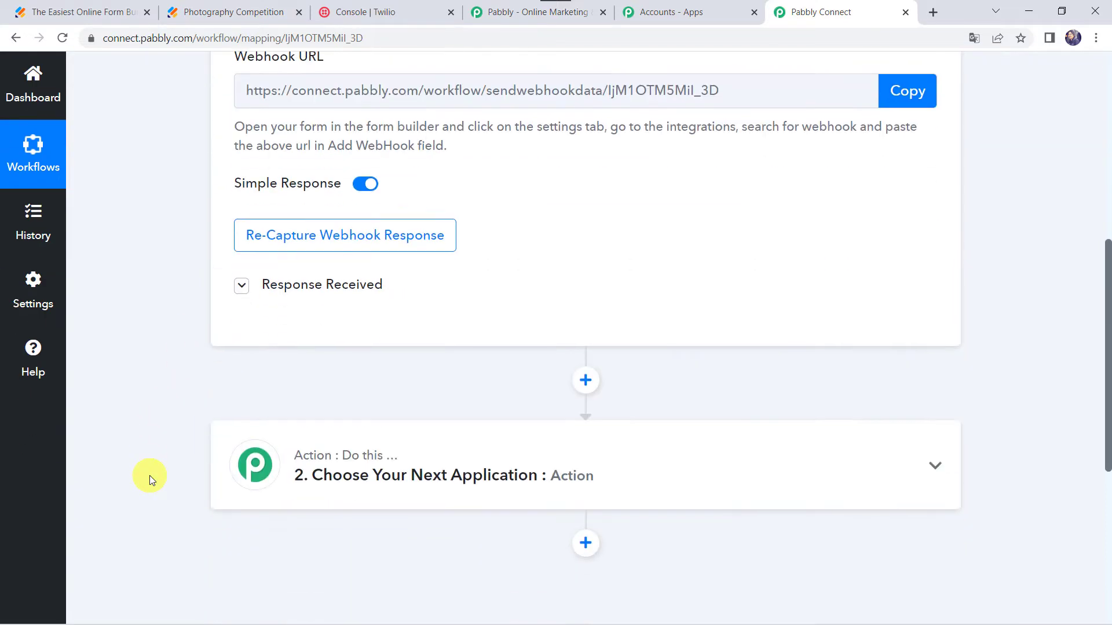
{"action": "left_click", "coordinate": [298, 167]}
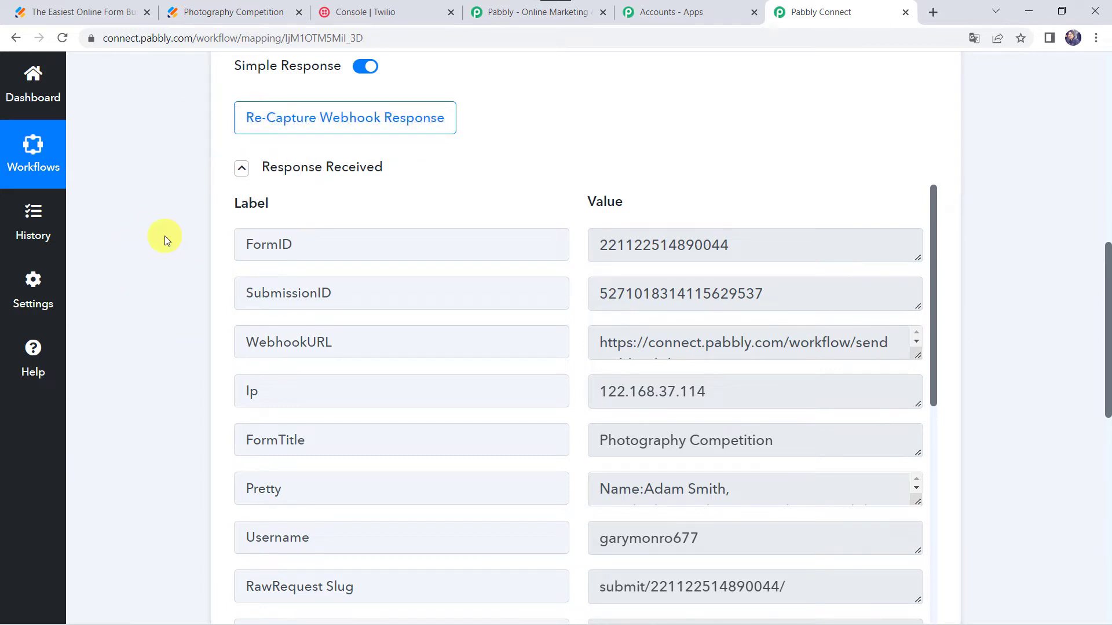
{"action": "left_click", "coordinate": [91, 12]}
{"action": "scroll", "coordinate": [221, 263], "scroll_direction": "up", "scroll_amount": 10}
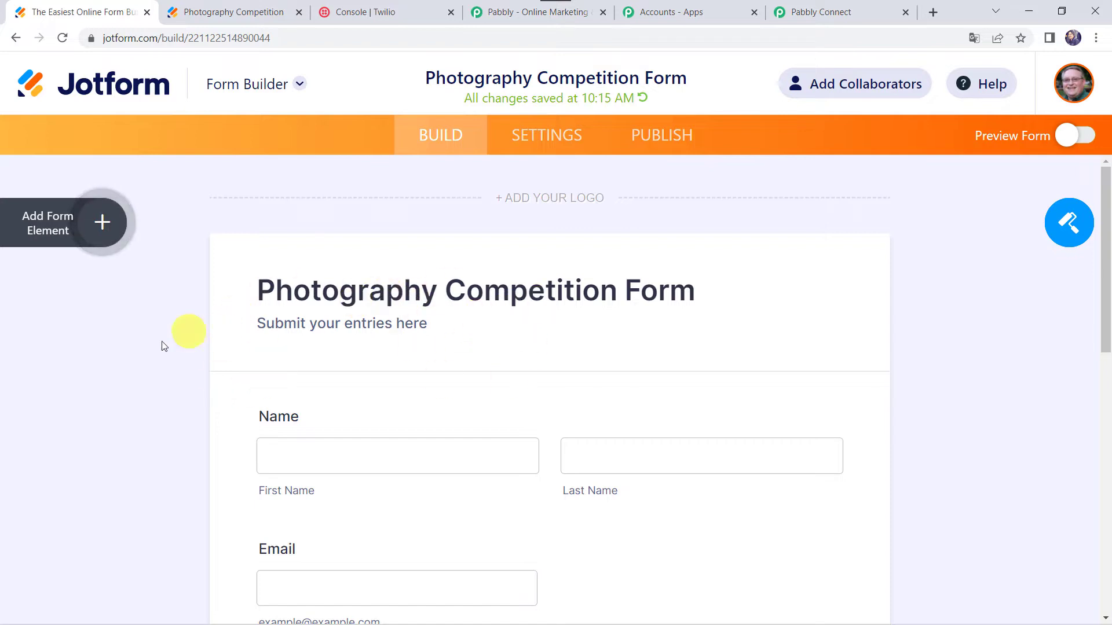
{"action": "scroll", "coordinate": [159, 342], "scroll_direction": "down", "scroll_amount": 1}
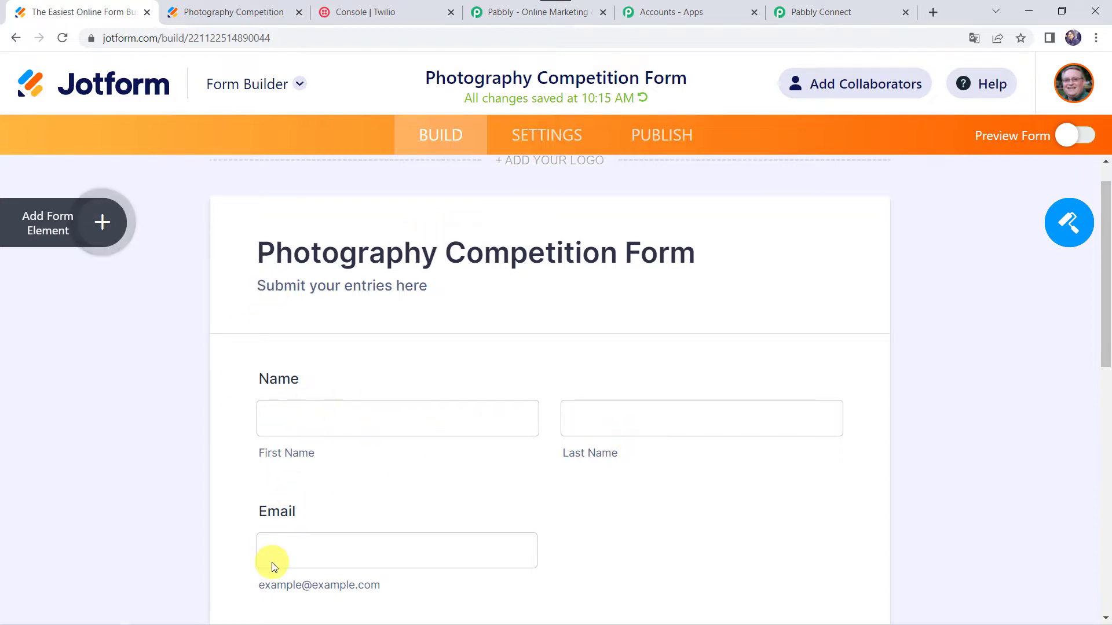
{"action": "scroll", "coordinate": [272, 562], "scroll_direction": "down", "scroll_amount": 5}
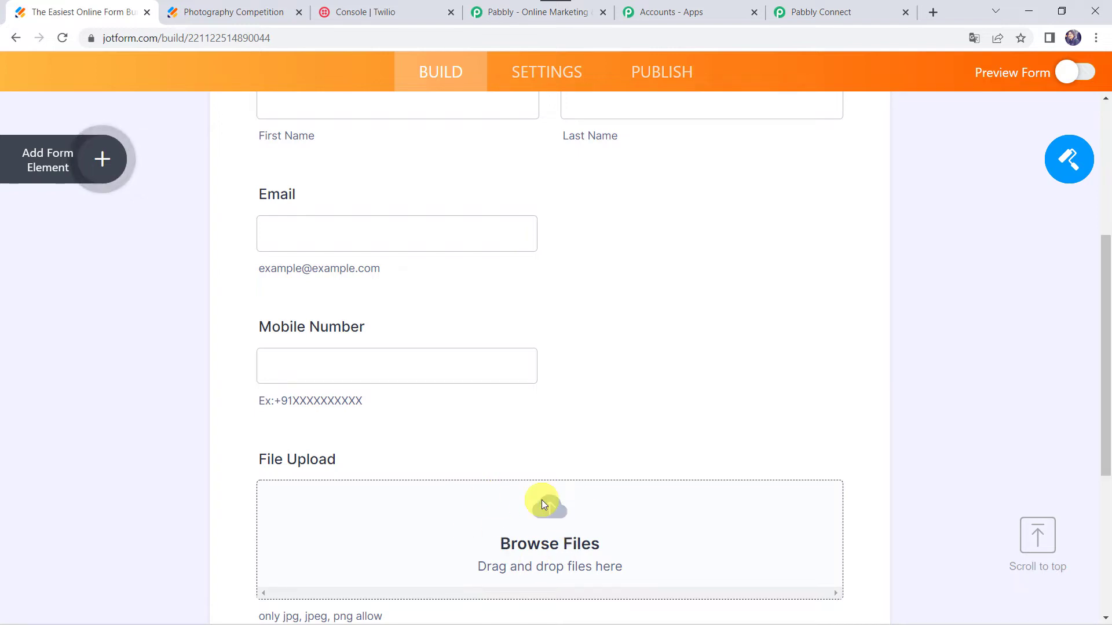
{"action": "left_click", "coordinate": [818, 4]}
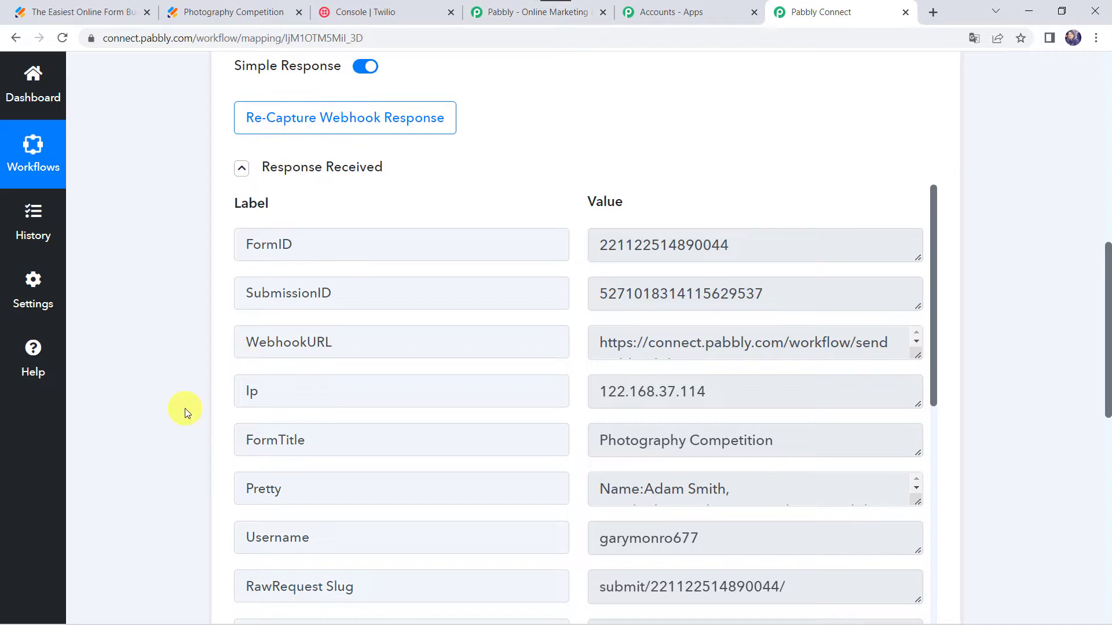
- Scroll through the captured JotForm response fields in the trigger
{"action": "scroll", "coordinate": [185, 409], "scroll_direction": "down", "scroll_amount": 3}
{"action": "scroll", "coordinate": [313, 342], "scroll_direction": "down", "scroll_amount": 4}
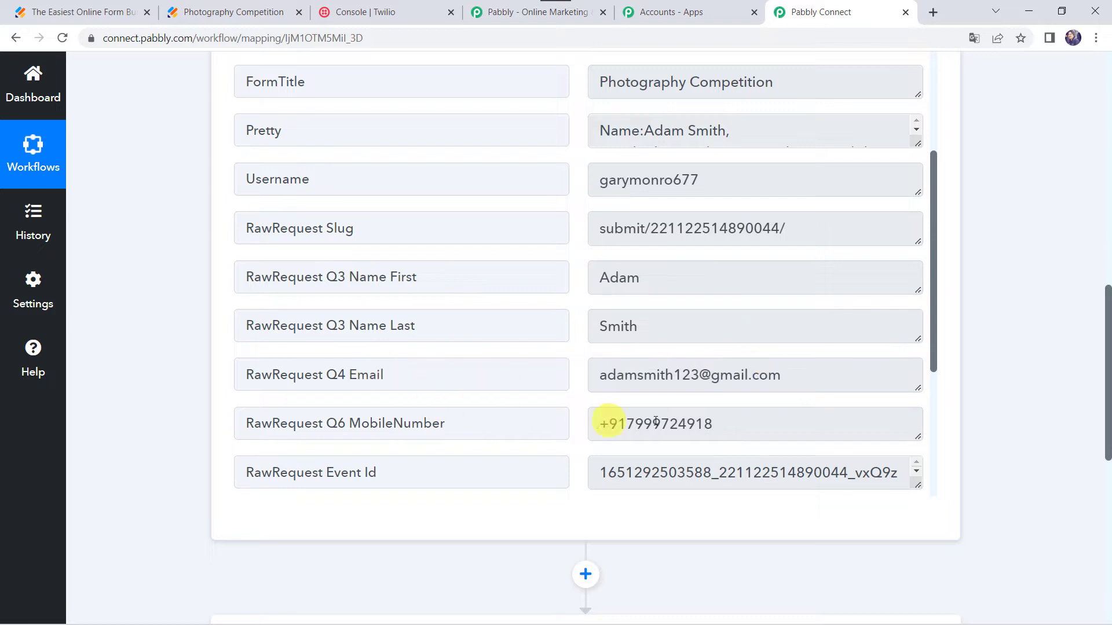
{"action": "scroll", "coordinate": [654, 422], "scroll_direction": "down", "scroll_amount": 5}
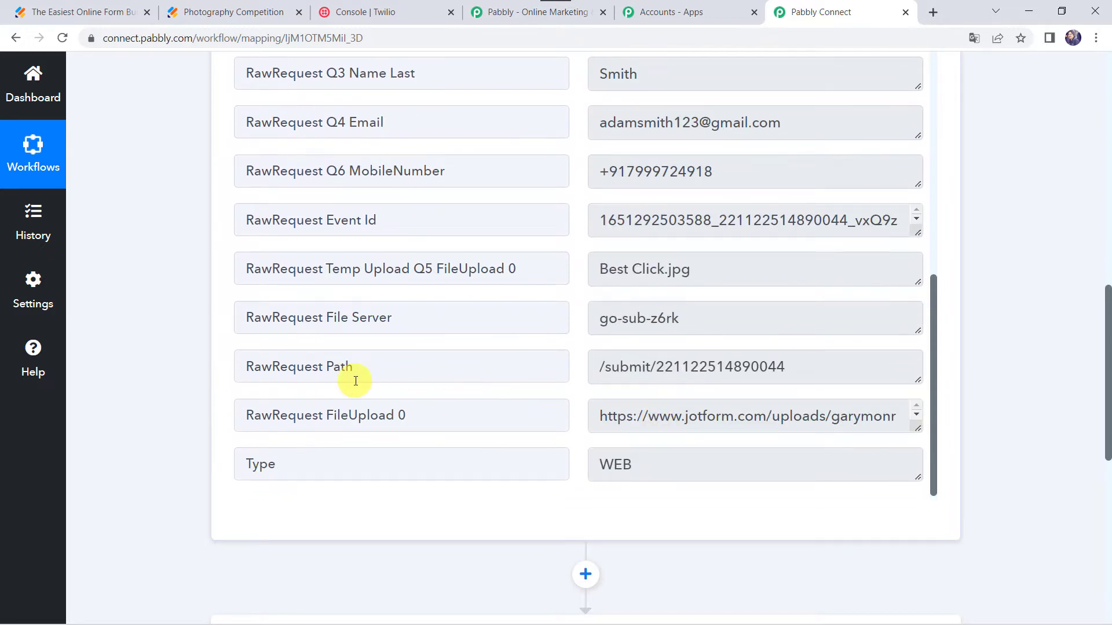
{"action": "scroll", "coordinate": [457, 307], "scroll_direction": "down", "scroll_amount": 3}
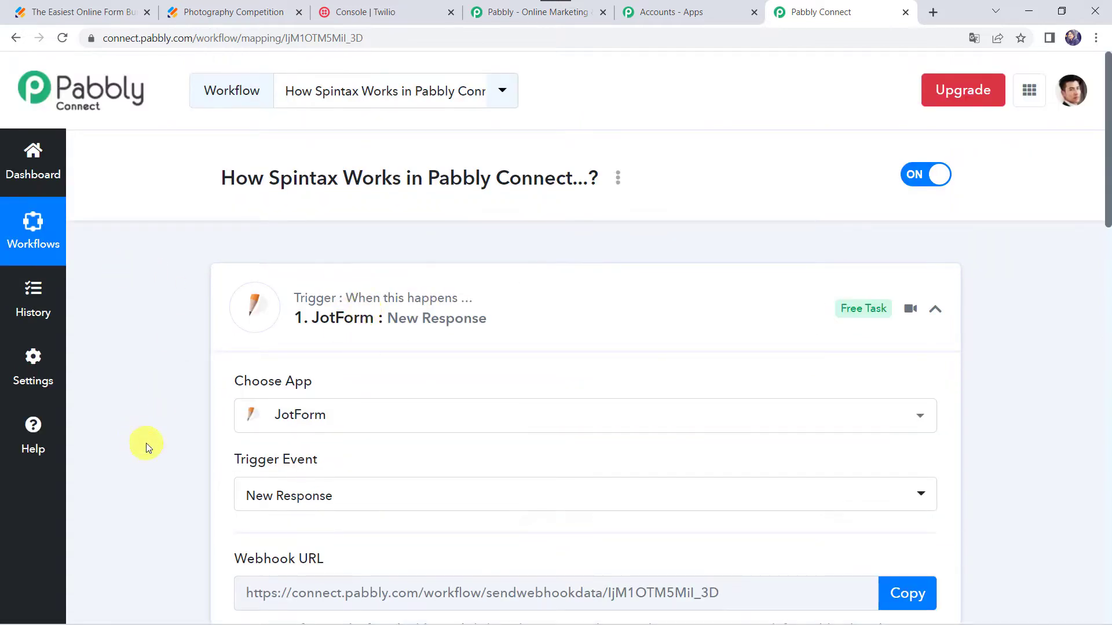
{"action": "scroll", "coordinate": [146, 443], "scroll_direction": "down", "scroll_amount": 3}
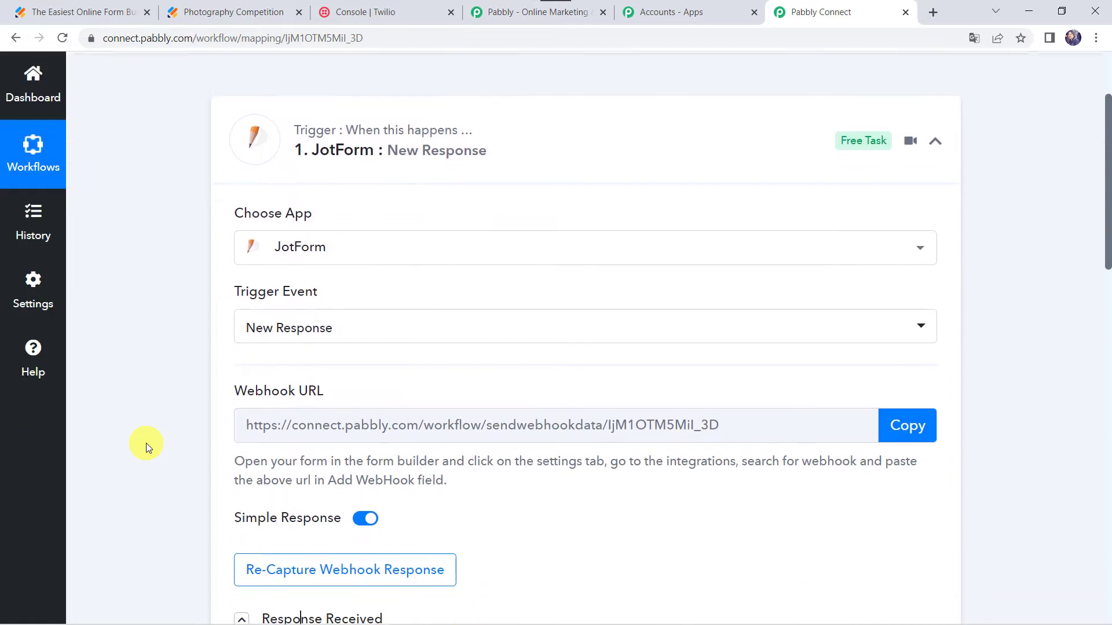
{"action": "scroll", "coordinate": [146, 443], "scroll_direction": "down", "scroll_amount": 1}
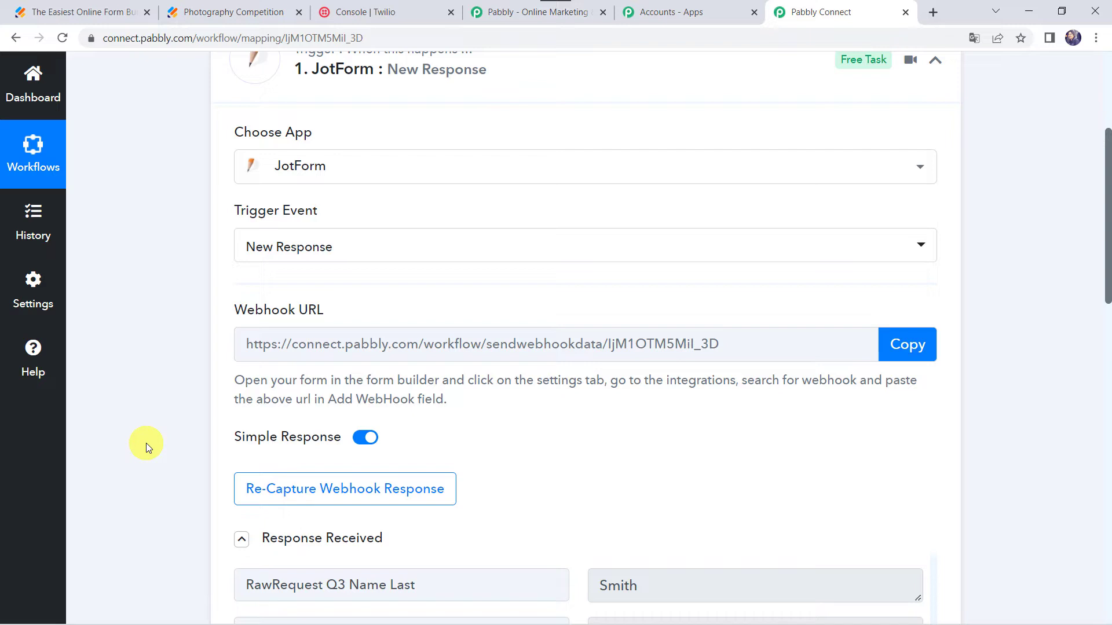
{"action": "scroll", "coordinate": [146, 443], "scroll_direction": "down", "scroll_amount": 4}
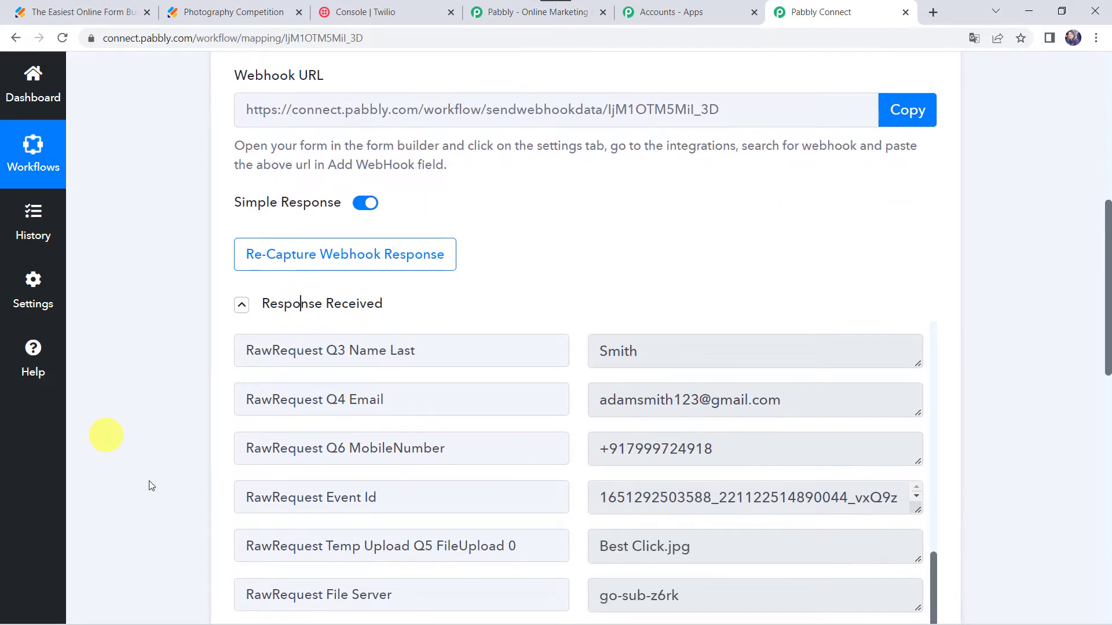
{"action": "scroll", "coordinate": [150, 422], "scroll_direction": "down", "scroll_amount": 1}
{"action": "scroll", "coordinate": [151, 421], "scroll_direction": "down", "scroll_amount": 1}
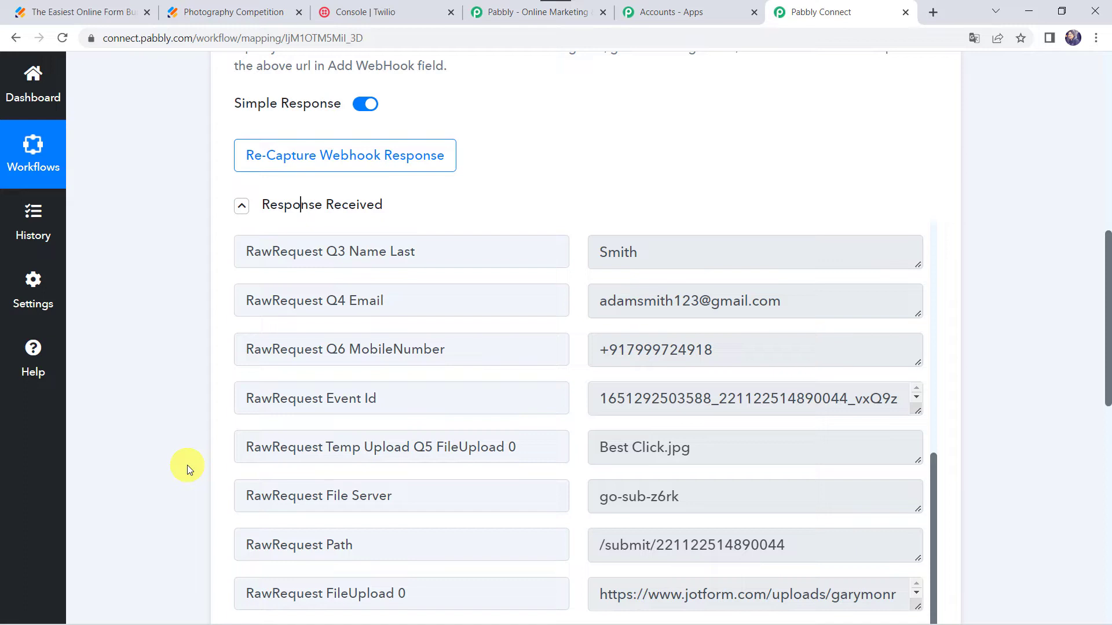
{"action": "scroll", "coordinate": [186, 464], "scroll_direction": "down", "scroll_amount": 10}
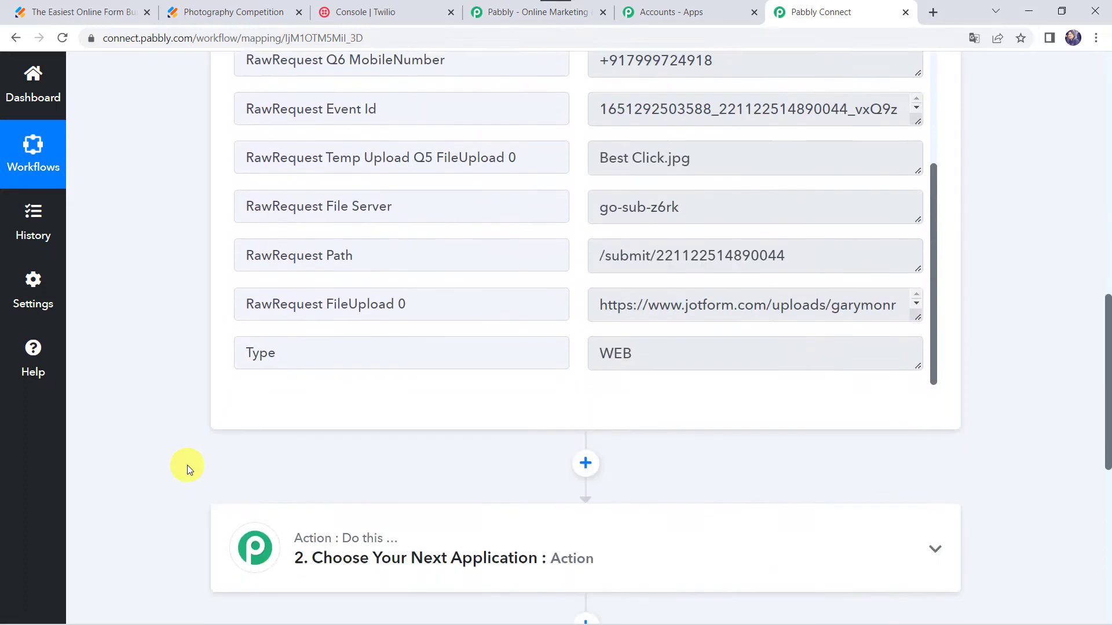
- Search for and choose Number Formatter as the app for the second action step
{"action": "left_click", "coordinate": [527, 255]}
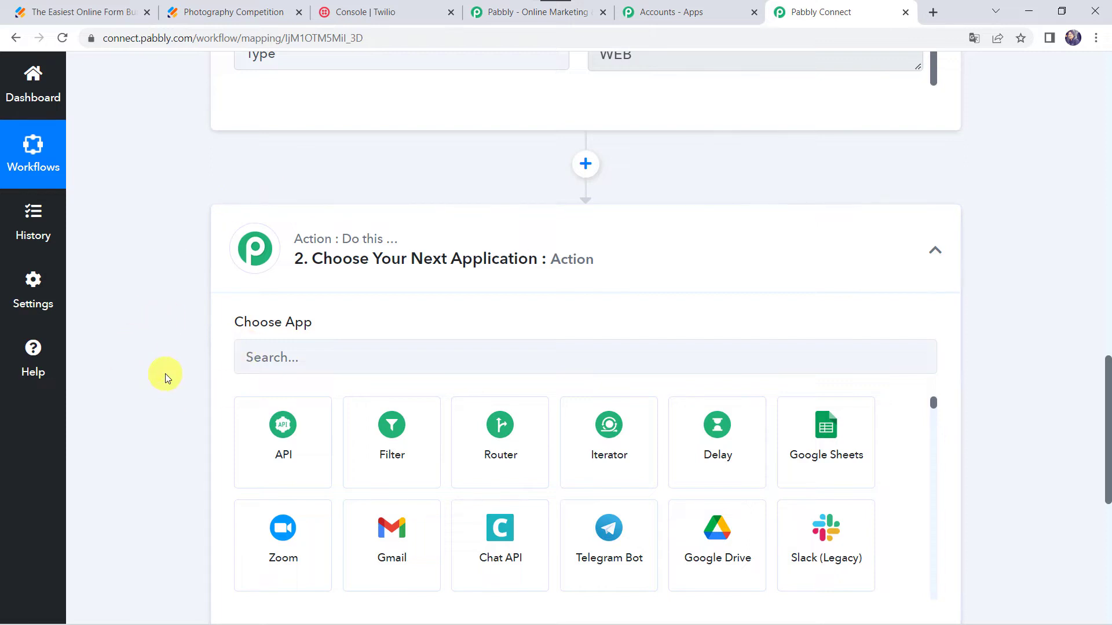
{"action": "scroll", "coordinate": [165, 374], "scroll_direction": "down", "scroll_amount": 3}
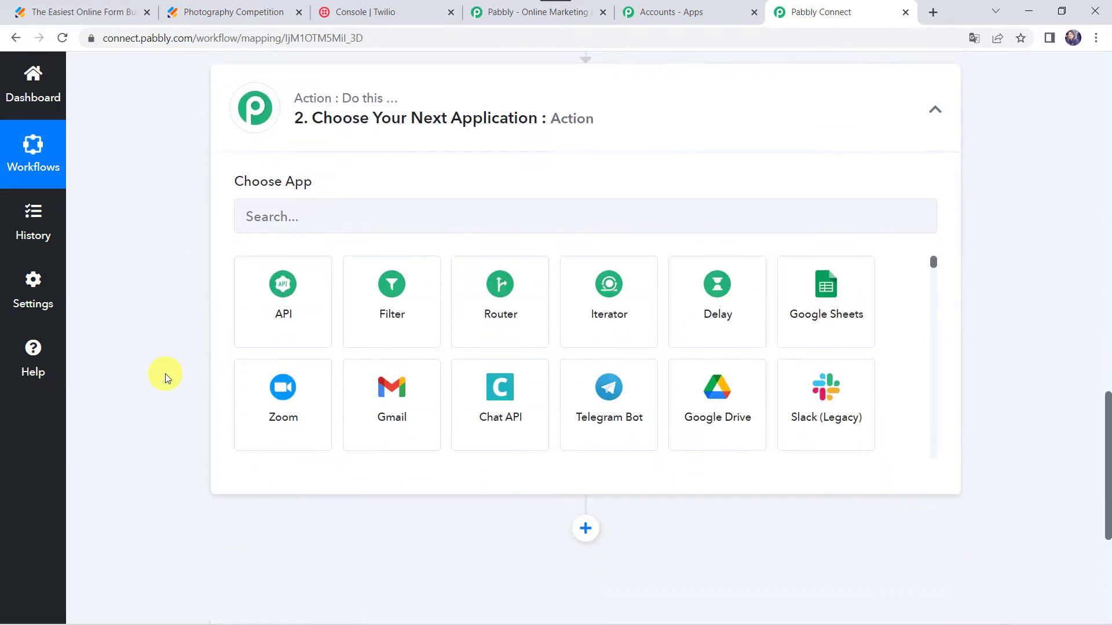
{"action": "left_click", "coordinate": [328, 212]}
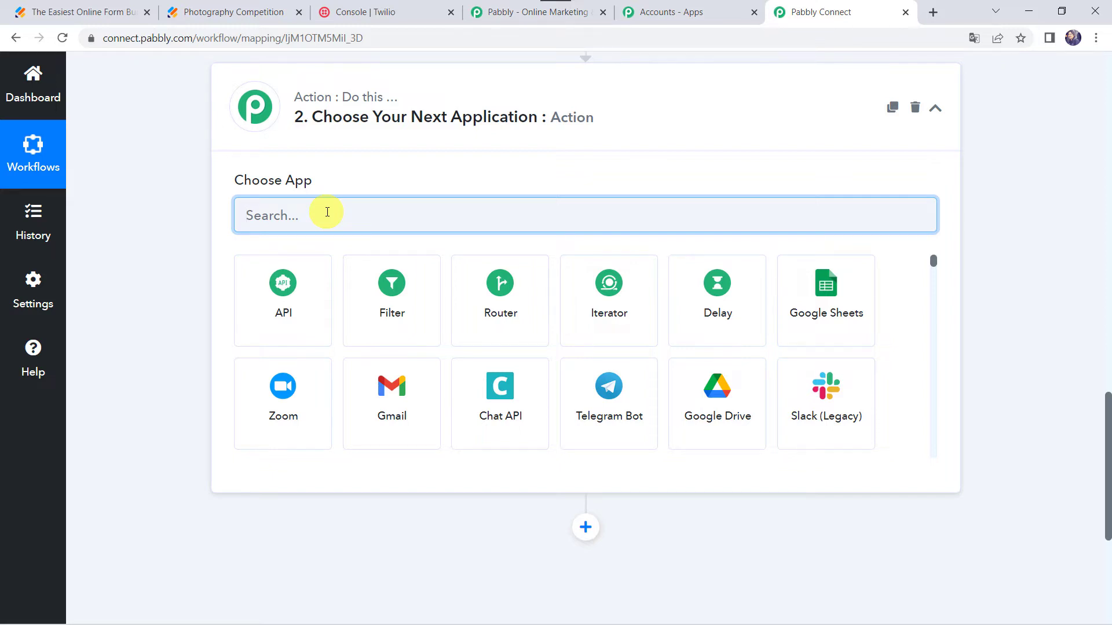
{"action": "type", "text": "Number"}
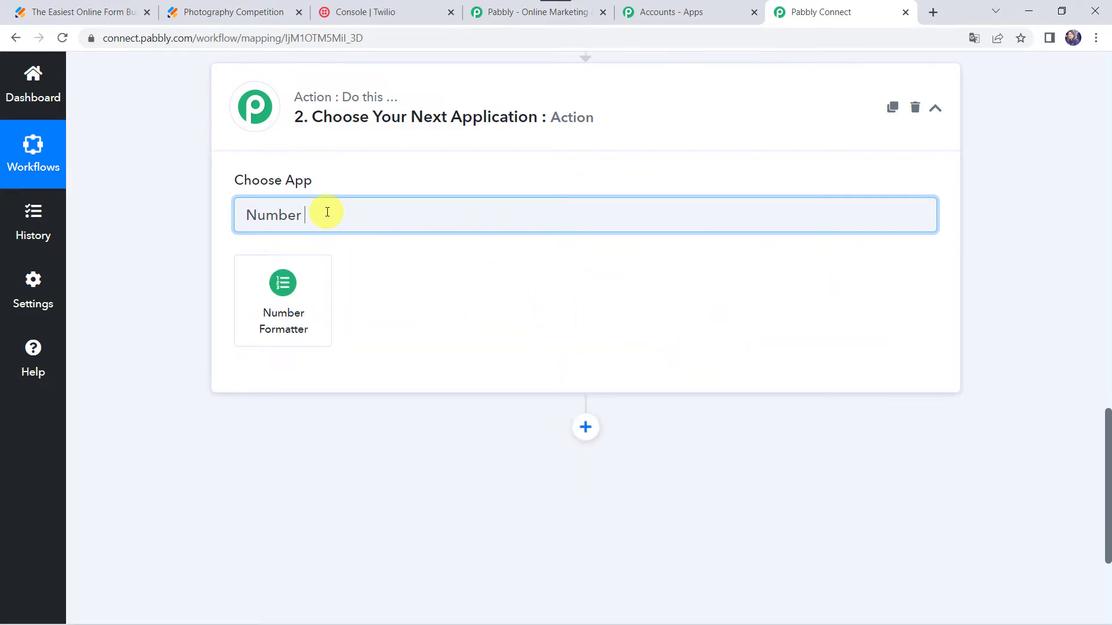
{"action": "left_click", "coordinate": [284, 293]}
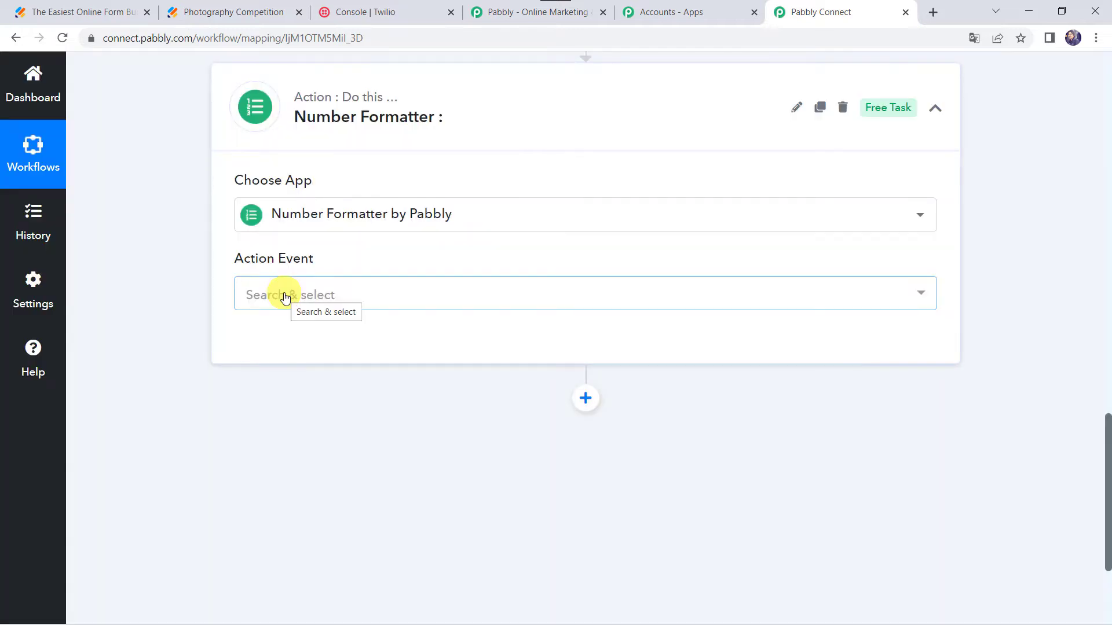
- Set the action event to Spreadsheet Formulas and connect the Number Formatter
{"action": "left_click", "coordinate": [284, 296]}
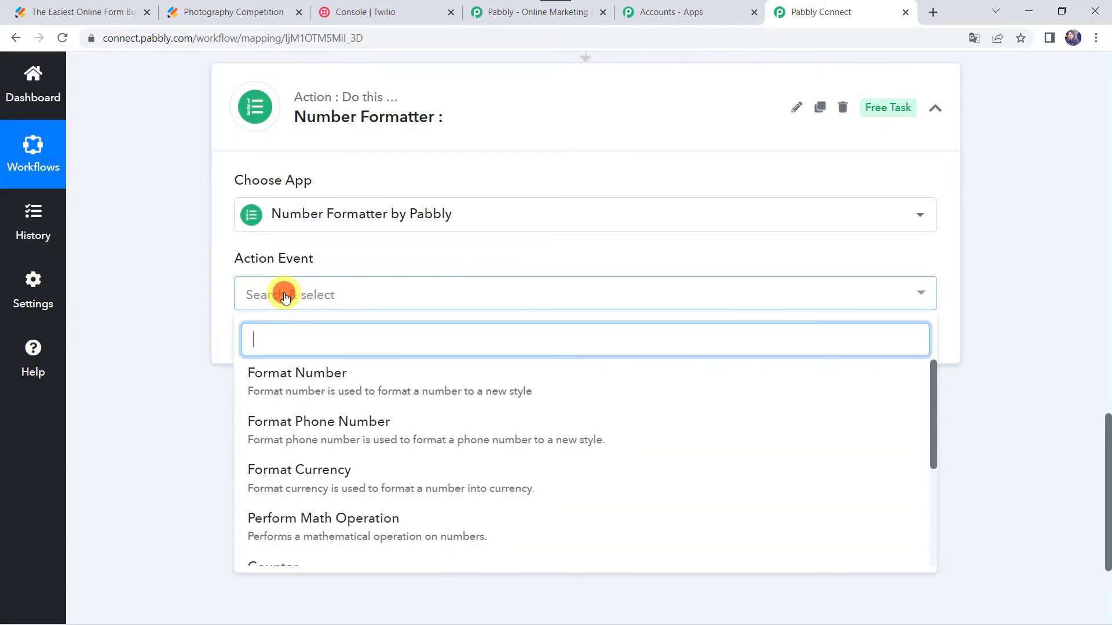
{"action": "type", "text": "Spre"}
{"action": "left_click", "coordinate": [284, 373]}
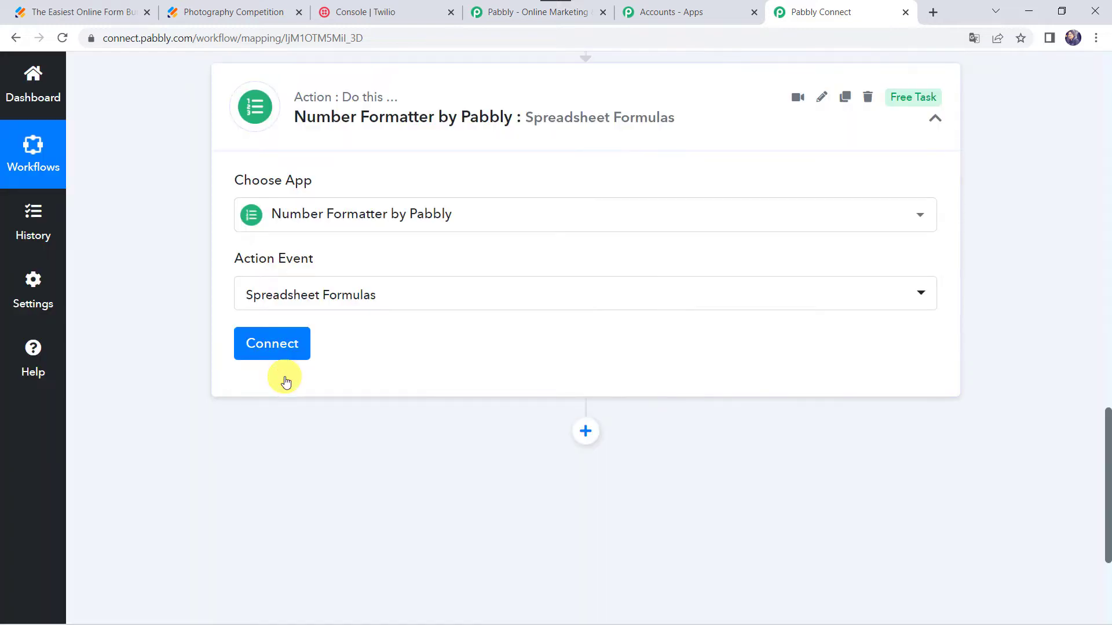
{"action": "left_click", "coordinate": [288, 342]}
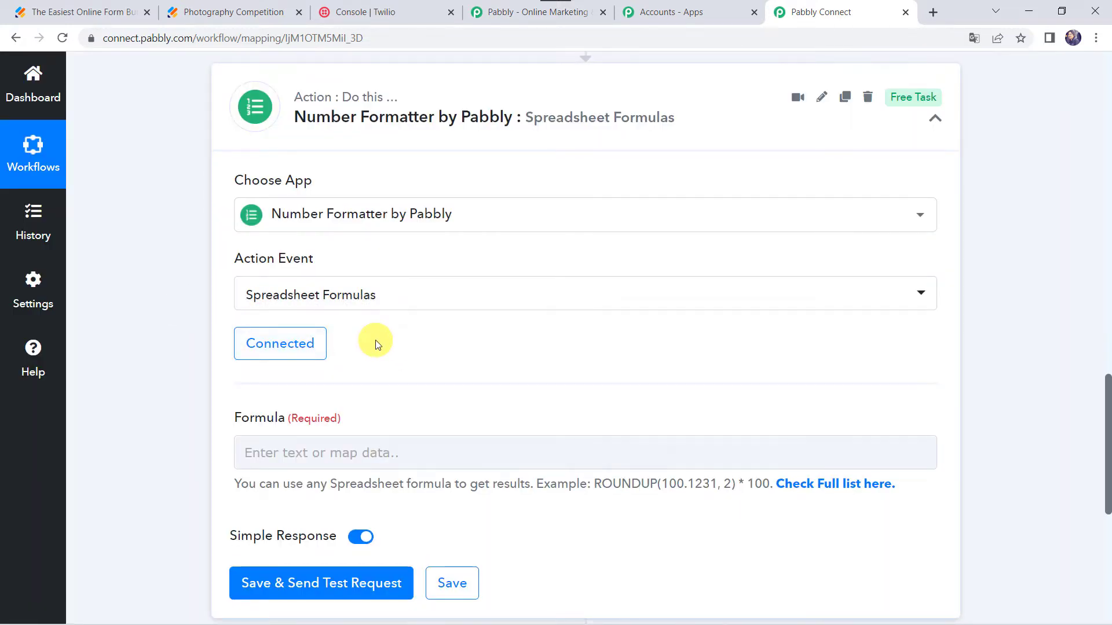
- Open the full list of supported spreadsheet formulas and browse it before returning to the workflow
{"action": "left_click", "coordinate": [253, 460]}
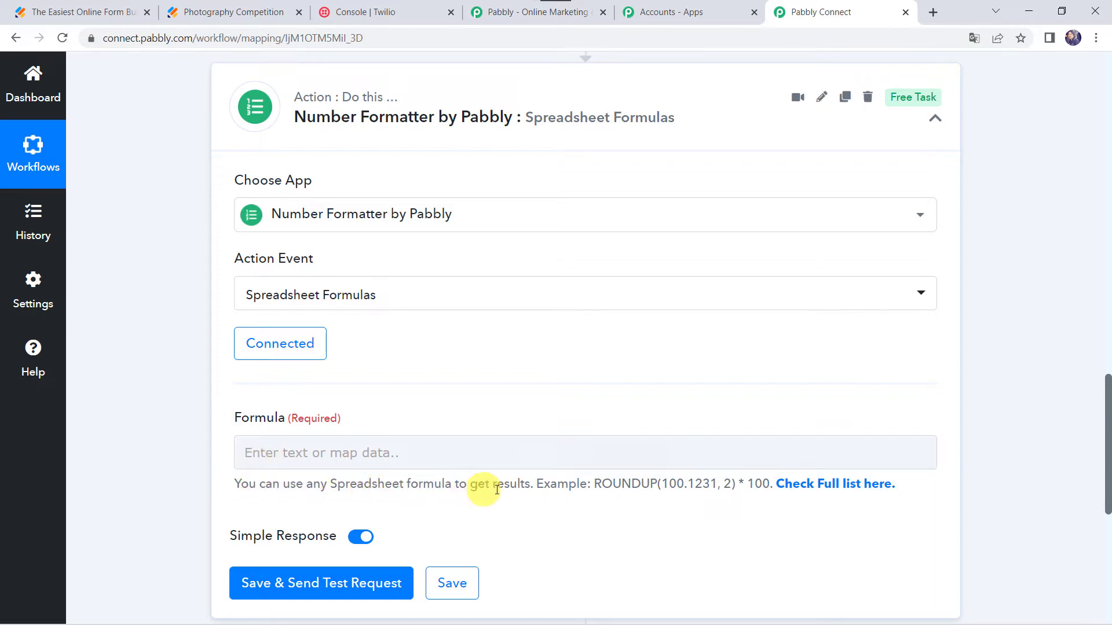
{"action": "left_click", "coordinate": [808, 487]}
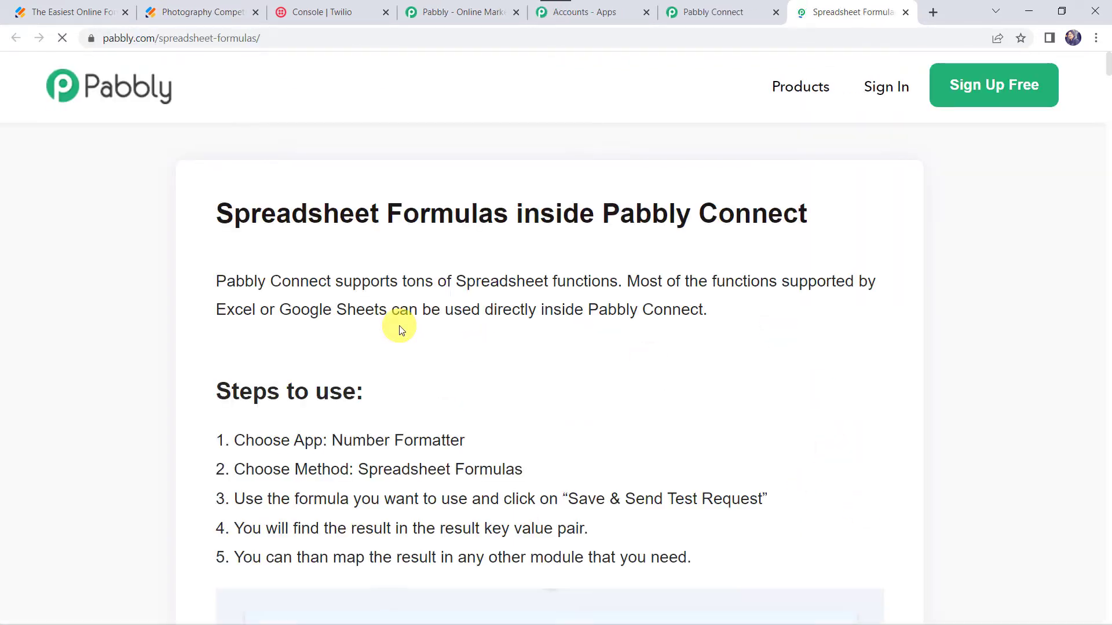
{"action": "scroll", "coordinate": [400, 327], "scroll_direction": "down", "scroll_amount": 13}
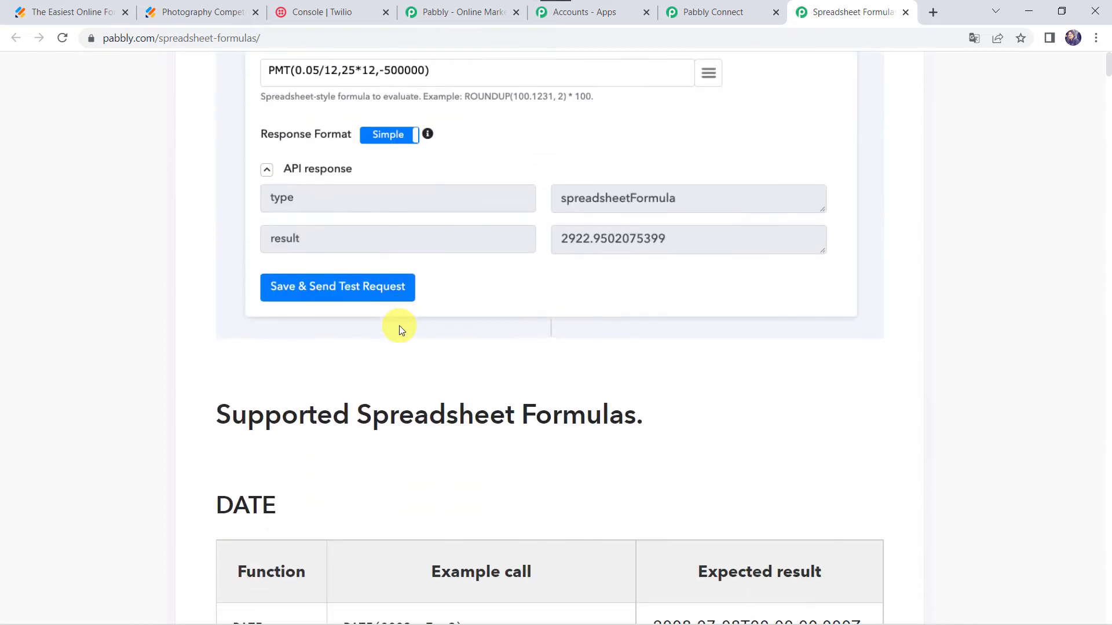
{"action": "scroll", "coordinate": [399, 327], "scroll_direction": "up", "scroll_amount": 13}
{"action": "scroll", "coordinate": [399, 327], "scroll_direction": "down", "scroll_amount": 4}
{"action": "scroll", "coordinate": [399, 326], "scroll_direction": "down", "scroll_amount": 4}
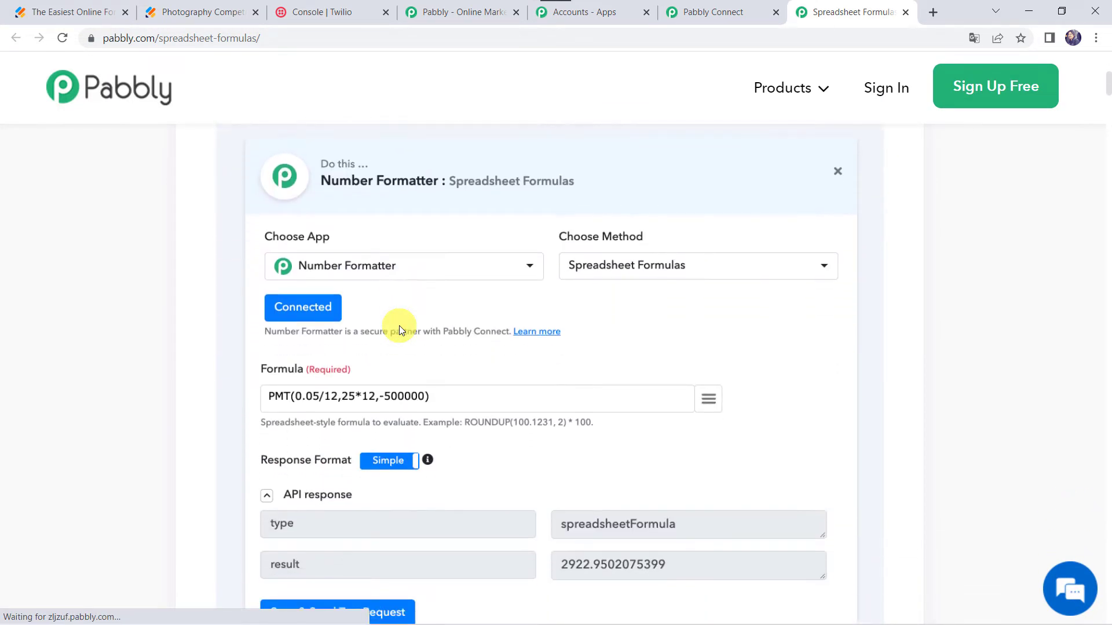
{"action": "scroll", "coordinate": [398, 325], "scroll_direction": "down", "scroll_amount": 5}
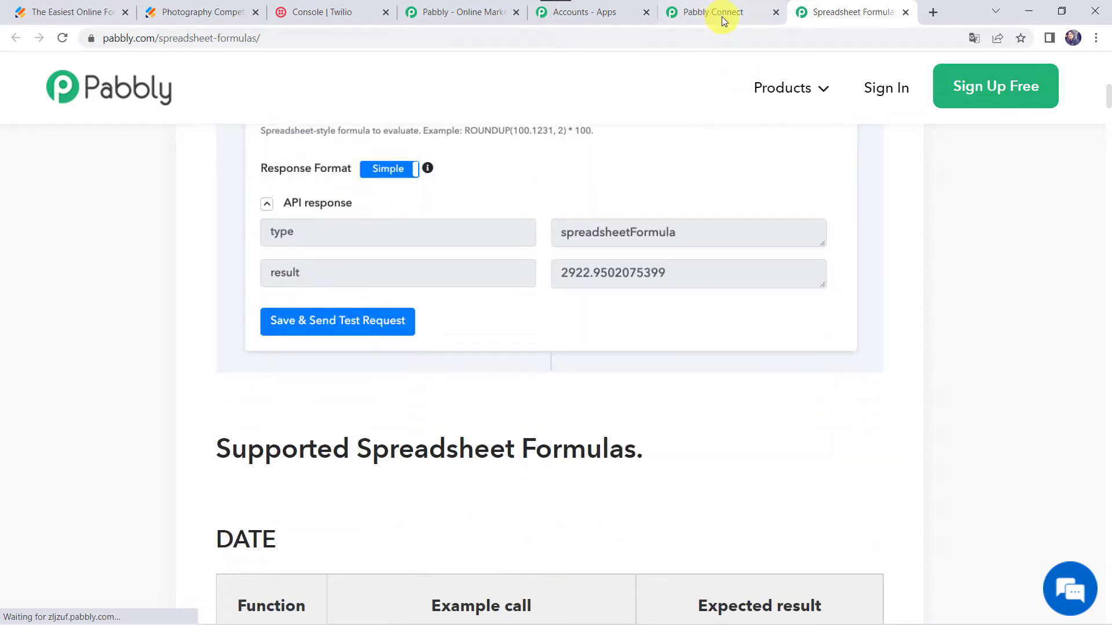
{"action": "left_click", "coordinate": [722, 16]}
- Enter the formula Choose(RANDBETWEEN(1,4),'Interesting','Beautiful','Nice','') in the Formula field
{"action": "scroll", "coordinate": [161, 435], "scroll_direction": "down", "scroll_amount": 1}
{"action": "left_click", "coordinate": [267, 395]}
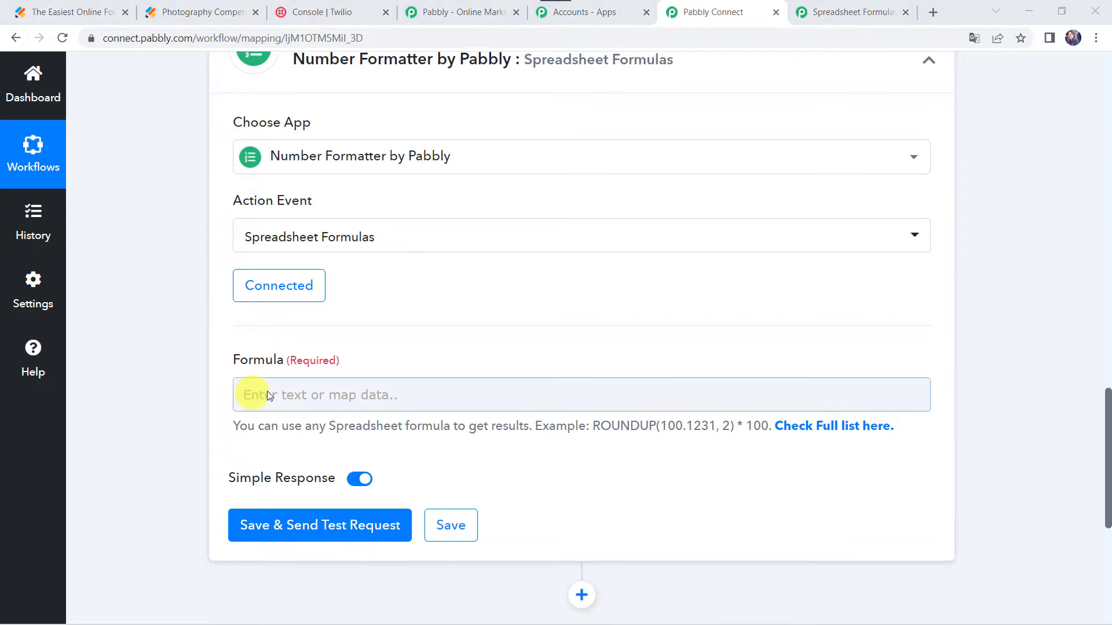
{"action": "left_click", "coordinate": [267, 395]}
{"action": "type", "text": "Choose(RA"}
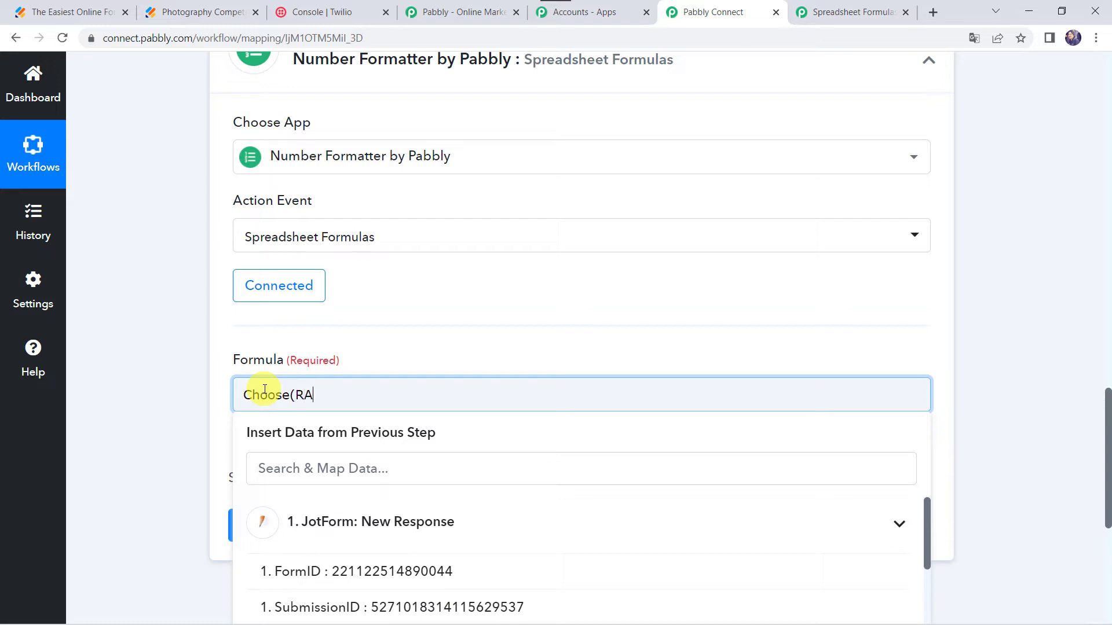
{"action": "type", "text": "NDBETWEEN(1,4),"}
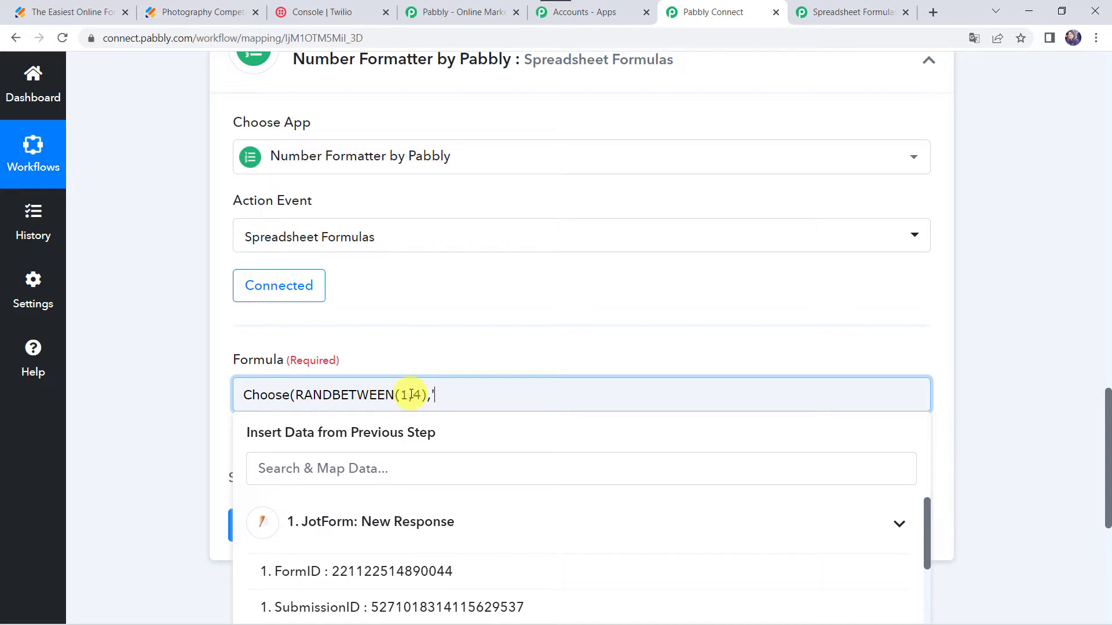
{"action": "type", "text": "te"}
{"action": "type", "text": "resting','Beautiful',"}
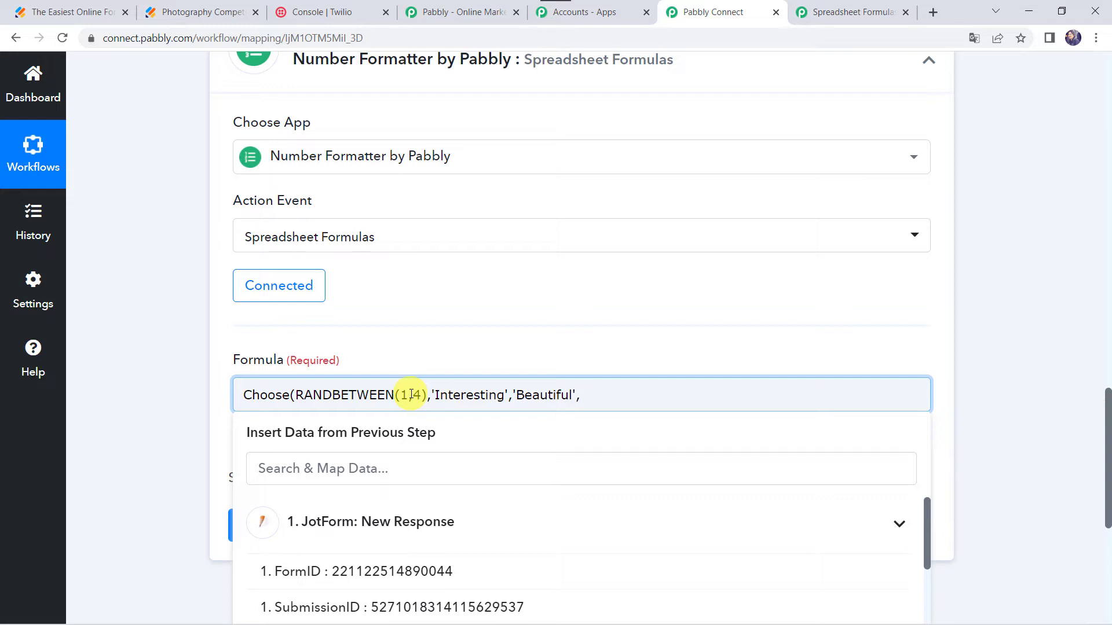
{"action": "type", "text": "ce',''"}
{"action": "left_click", "coordinate": [199, 442]}
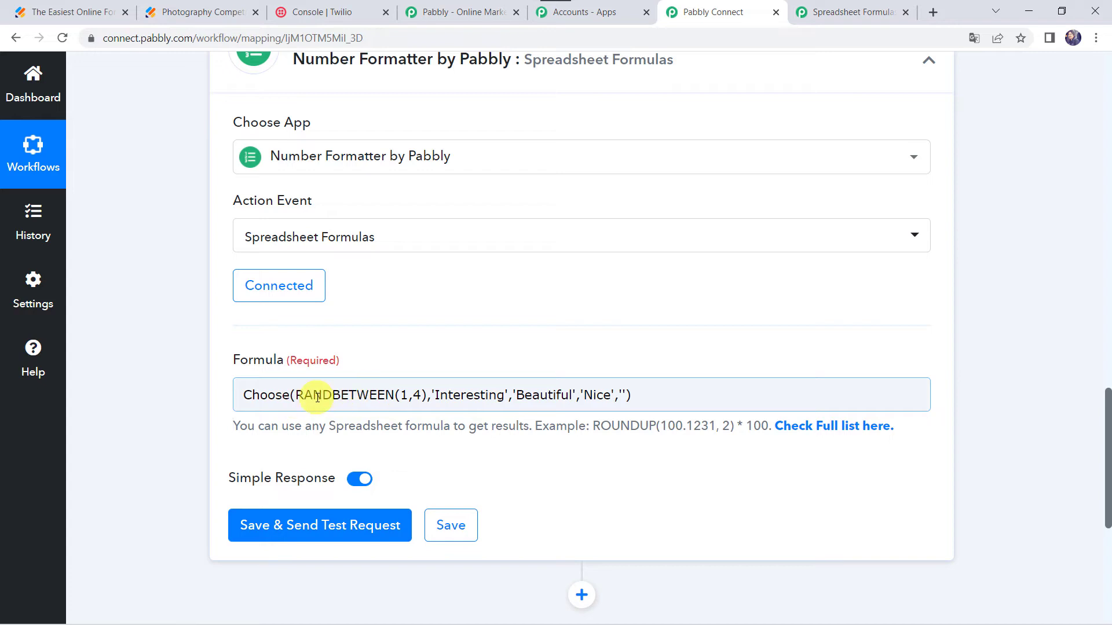
- Save and send test requests for the first formula step several times to check its random word output
{"action": "left_click", "coordinate": [299, 531]}
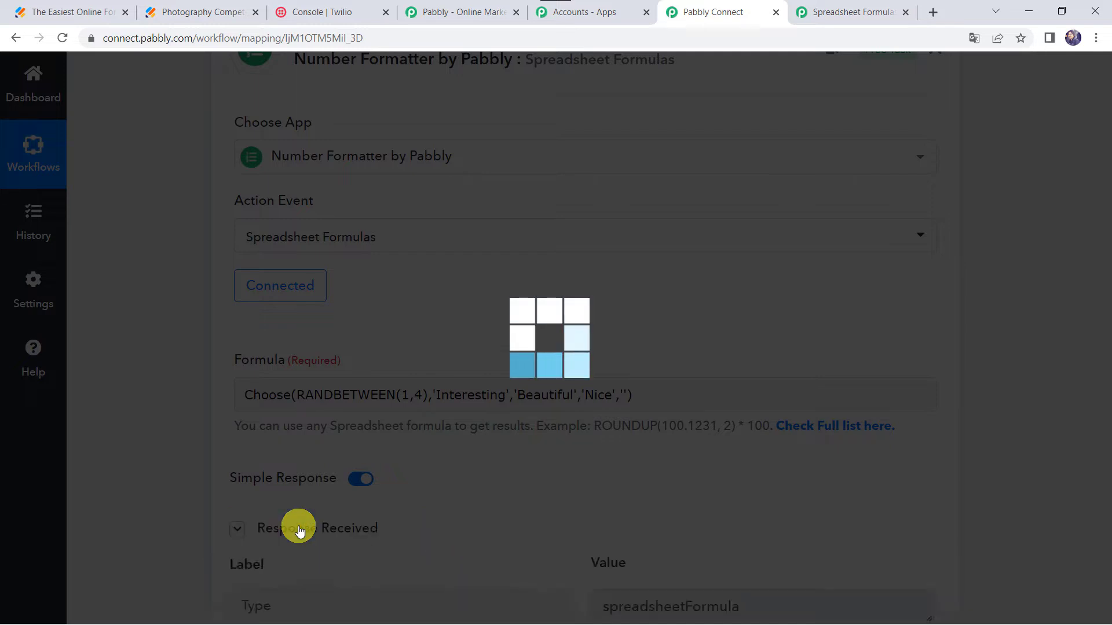
{"action": "scroll", "coordinate": [195, 453], "scroll_direction": "down", "scroll_amount": 4}
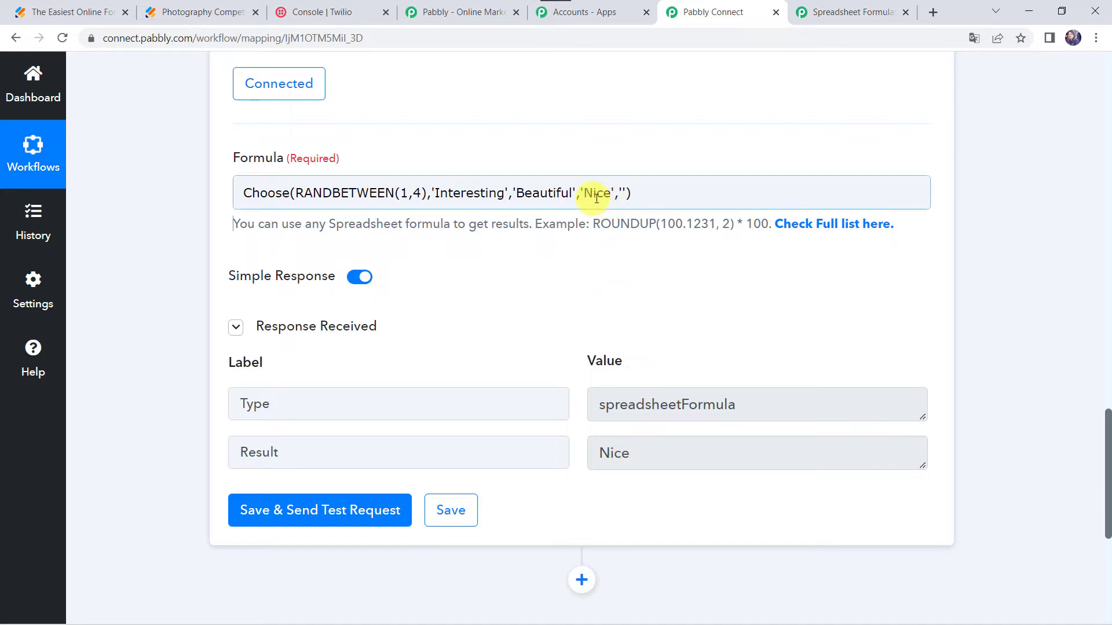
{"action": "left_click", "coordinate": [413, 189]}
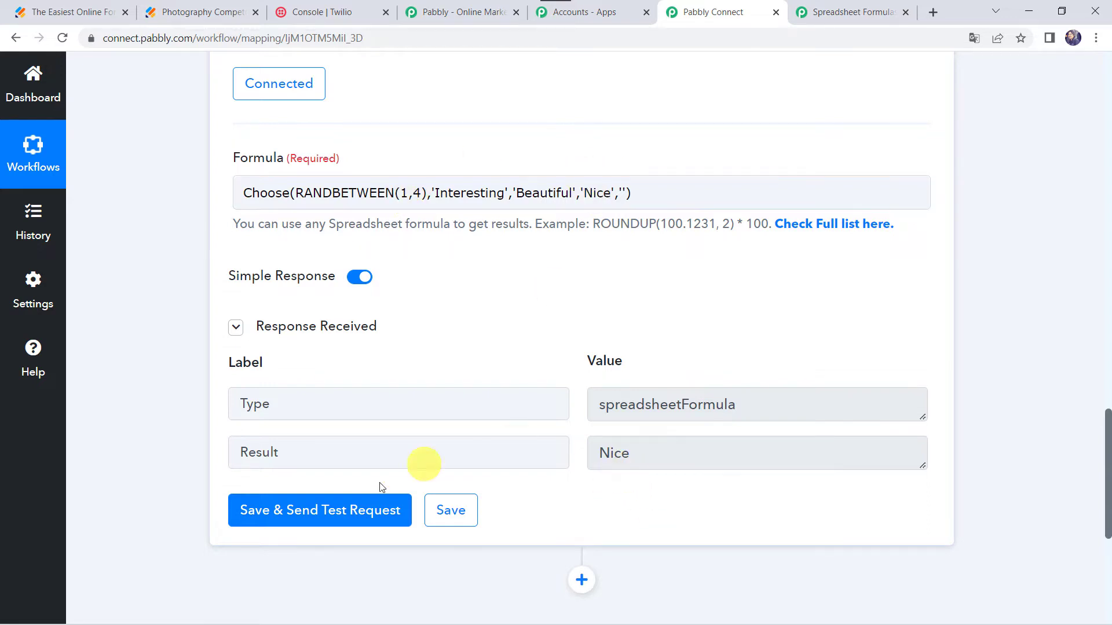
{"action": "left_click", "coordinate": [331, 506]}
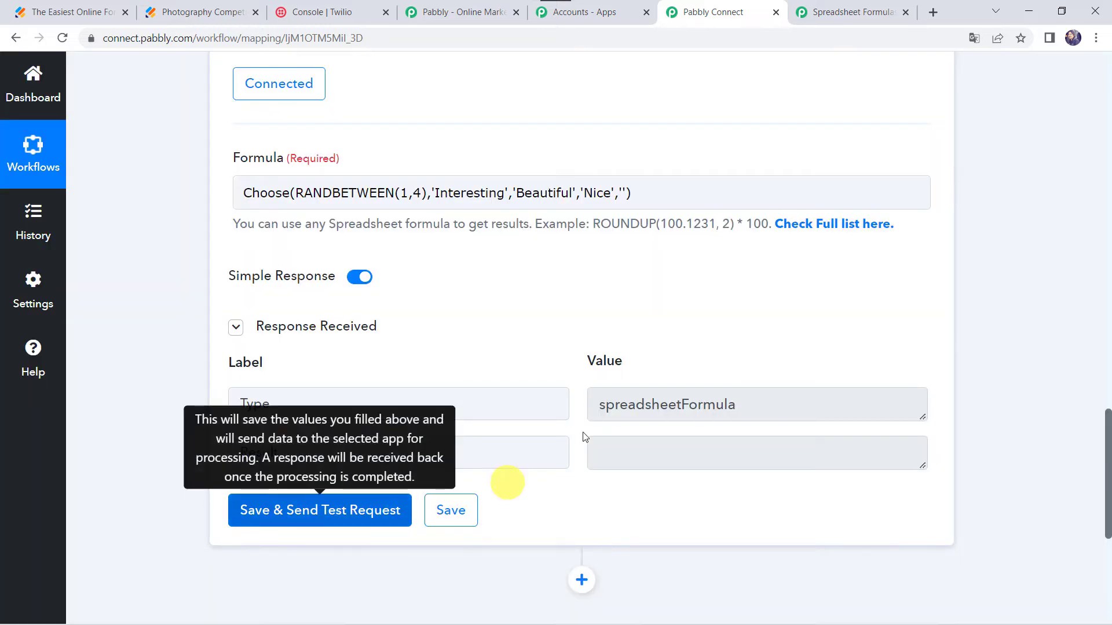
{"action": "left_click", "coordinate": [625, 186]}
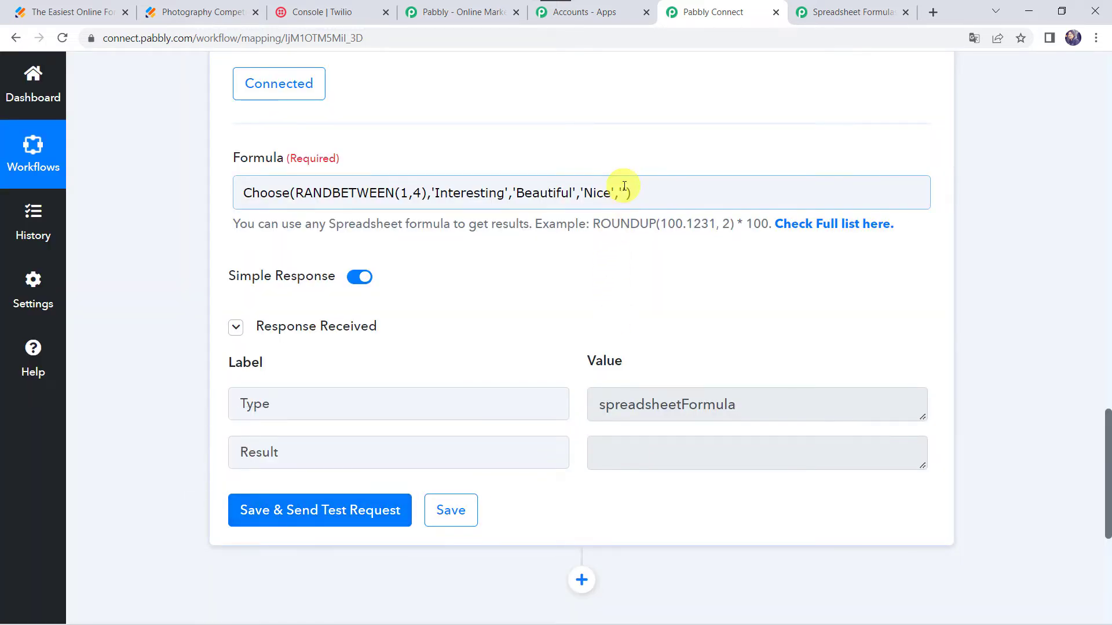
{"action": "left_click", "coordinate": [624, 194]}
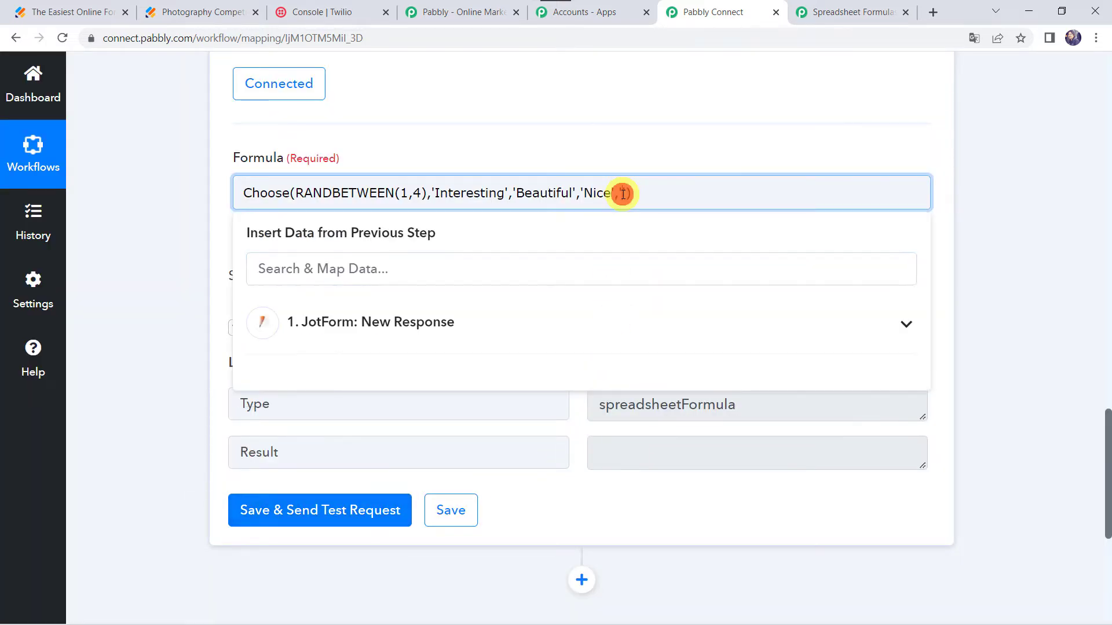
{"action": "left_click", "coordinate": [312, 524]}
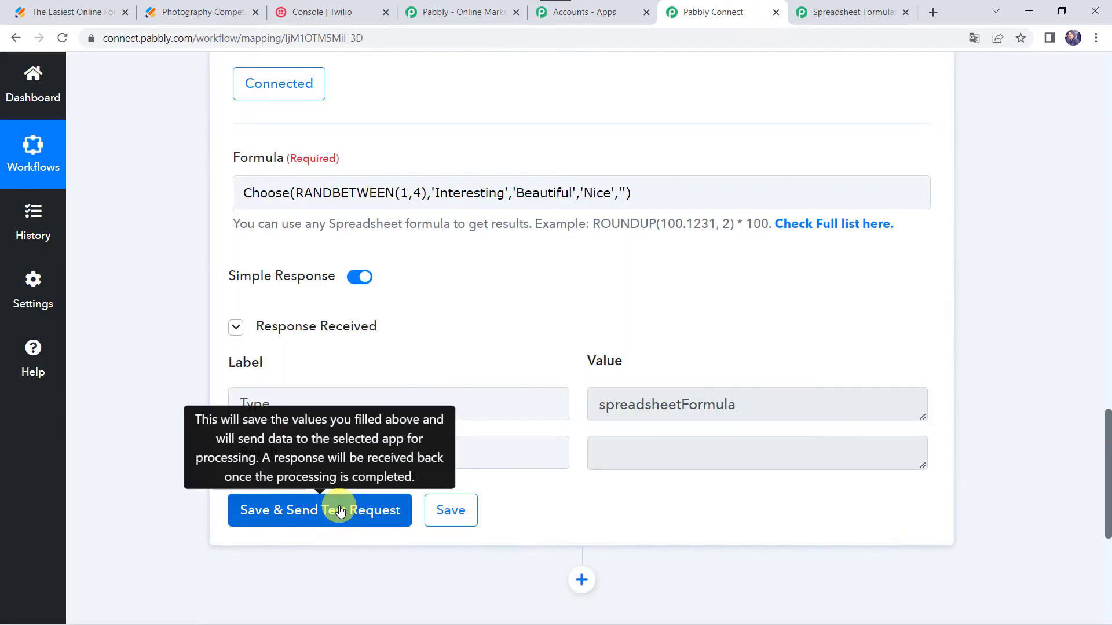
{"action": "left_click", "coordinate": [340, 511]}
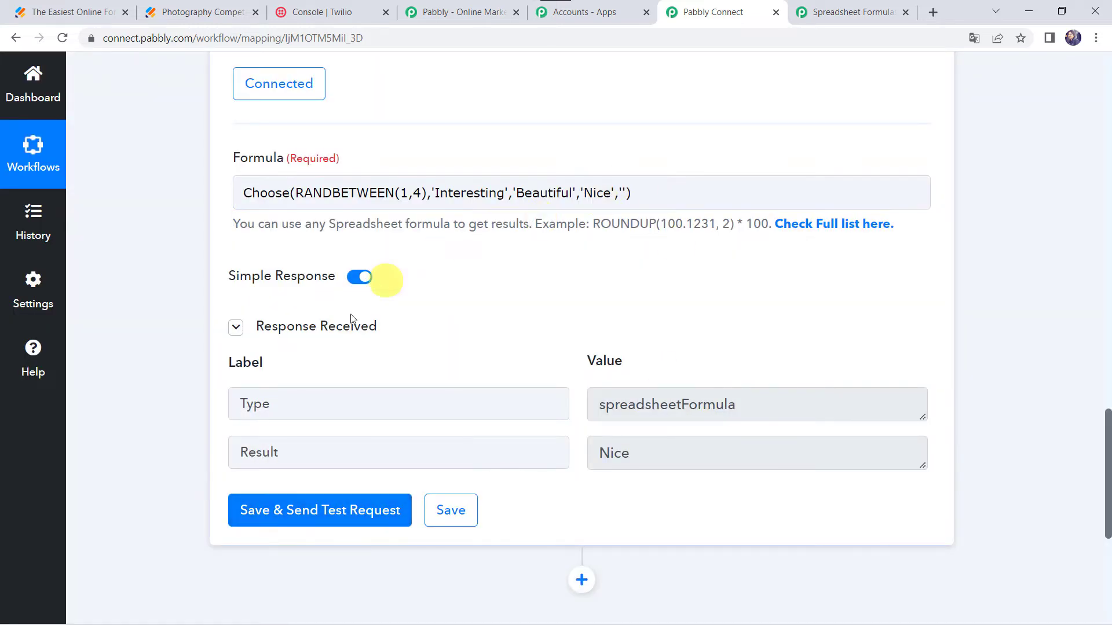
{"action": "left_click", "coordinate": [307, 508]}
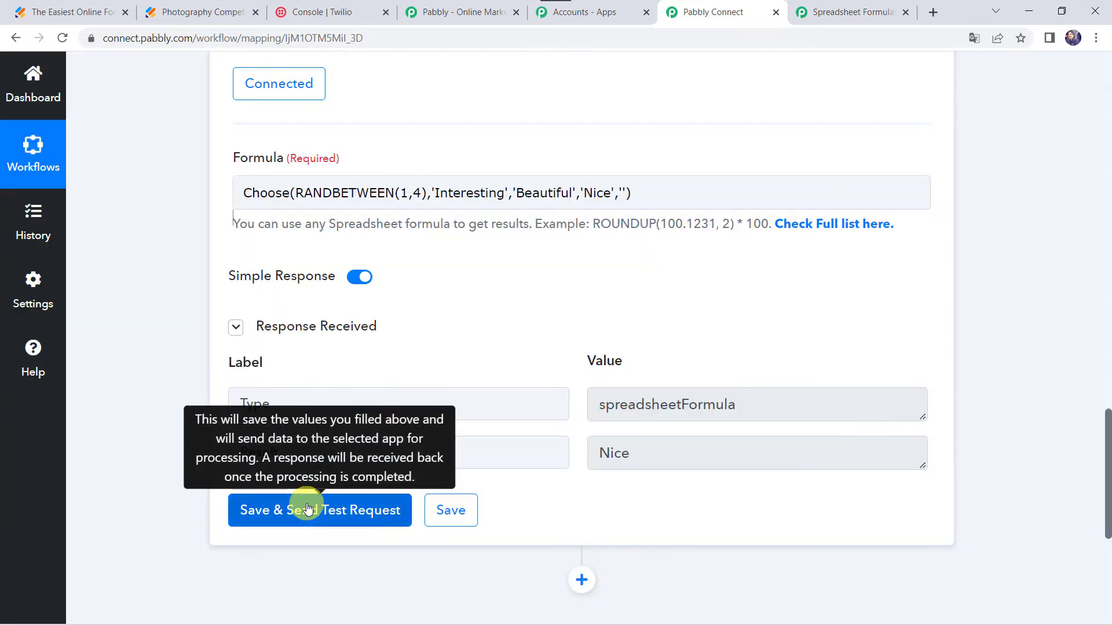
{"action": "left_click", "coordinate": [317, 513]}
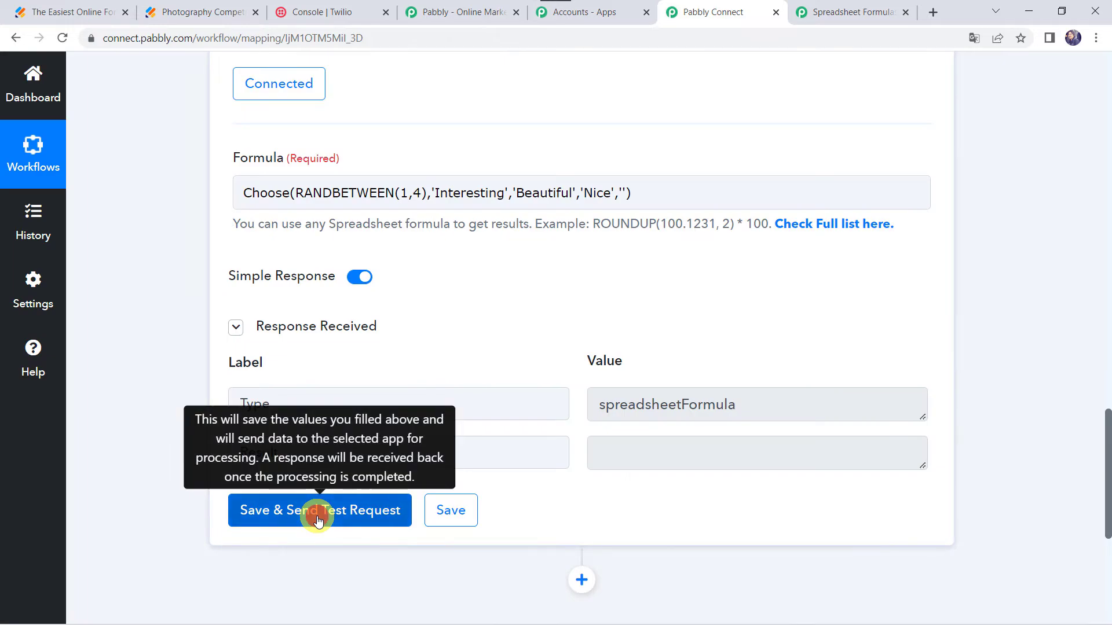
{"action": "left_click", "coordinate": [317, 520]}
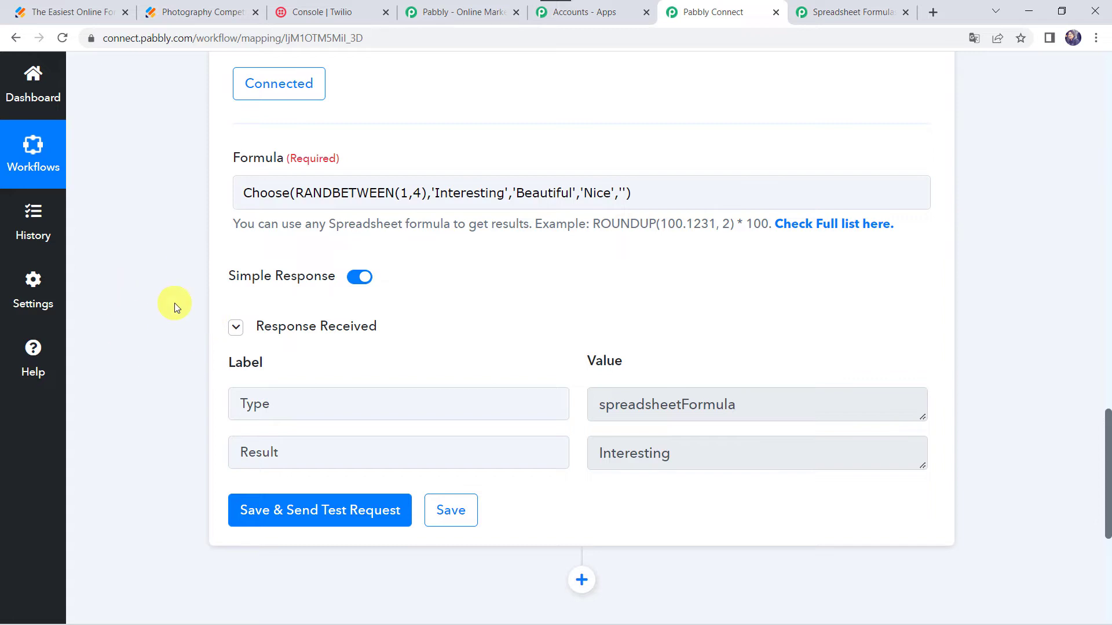
- Add a new action step and choose Number Formatter as its app
{"action": "scroll", "coordinate": [175, 303], "scroll_direction": "down", "scroll_amount": 5}
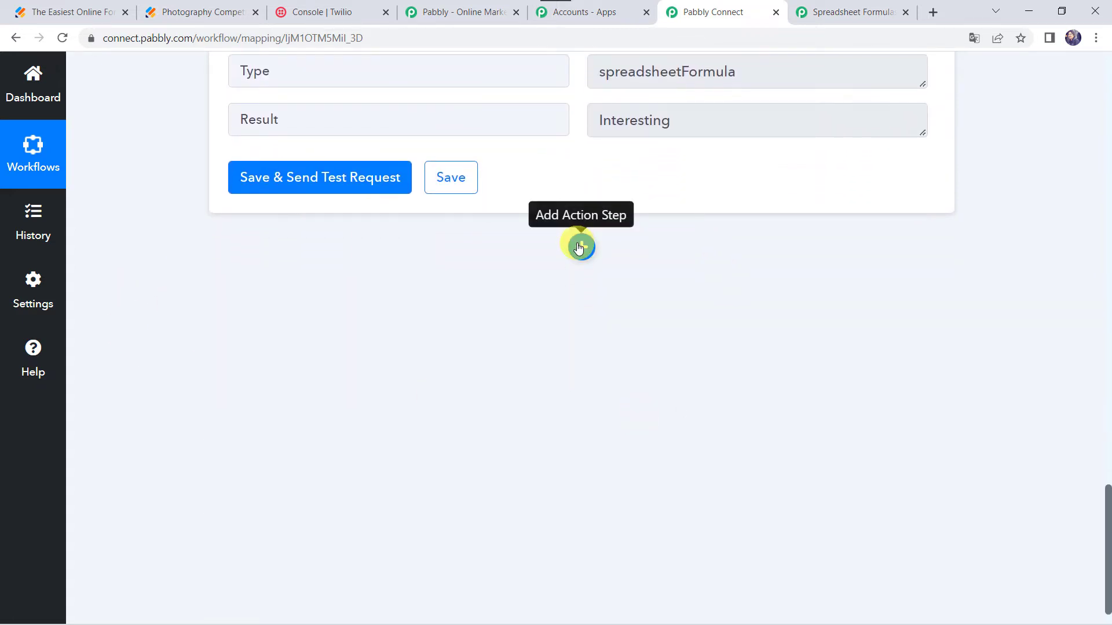
{"action": "left_click", "coordinate": [578, 247]}
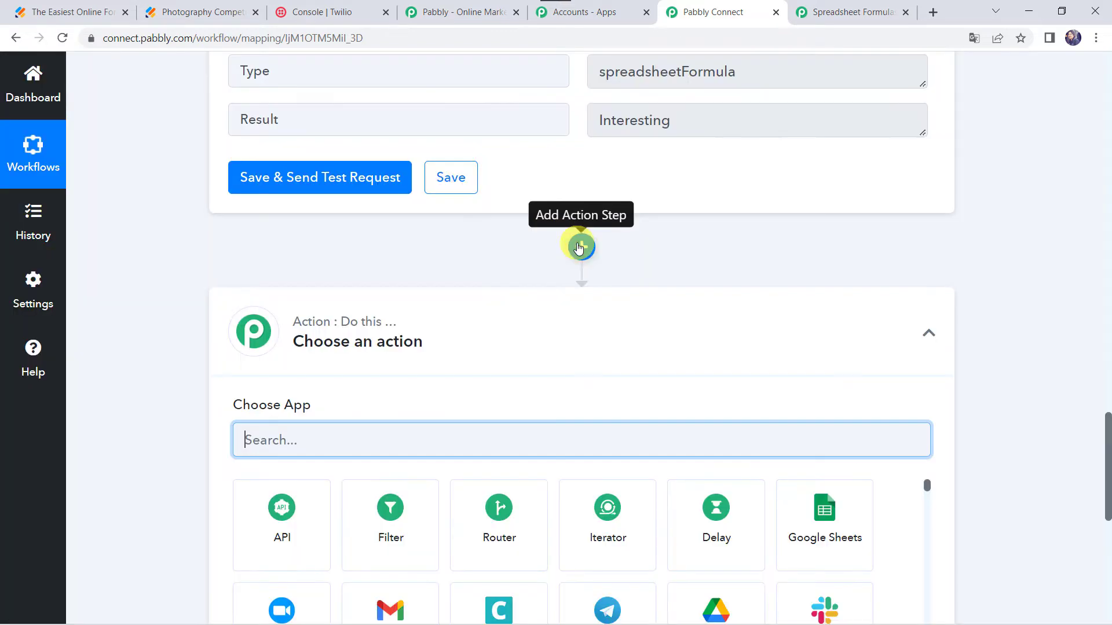
{"action": "type", "text": "Number"}
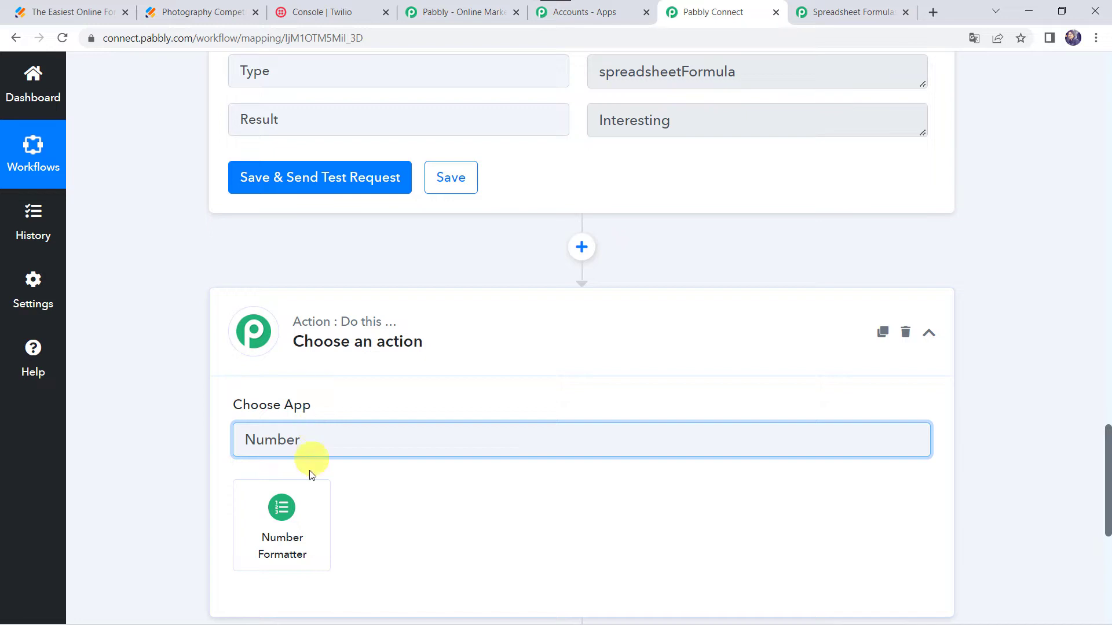
{"action": "left_click", "coordinate": [284, 524]}
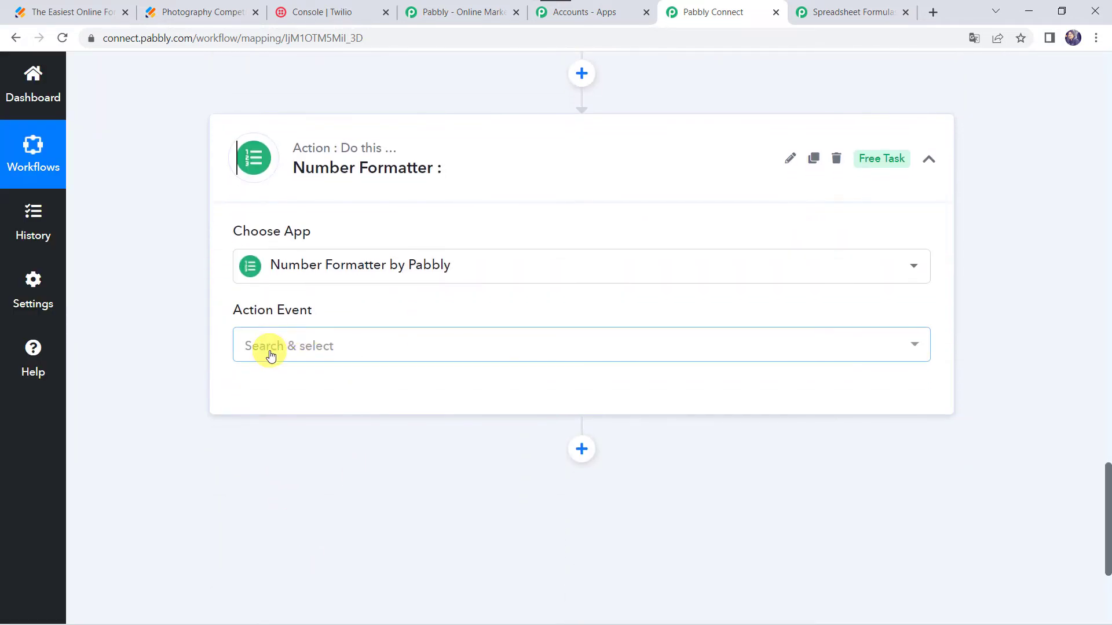
- Set the new step's action event to Spreadsheet Formulas and connect the Number Formatter
{"action": "left_click", "coordinate": [269, 351]}
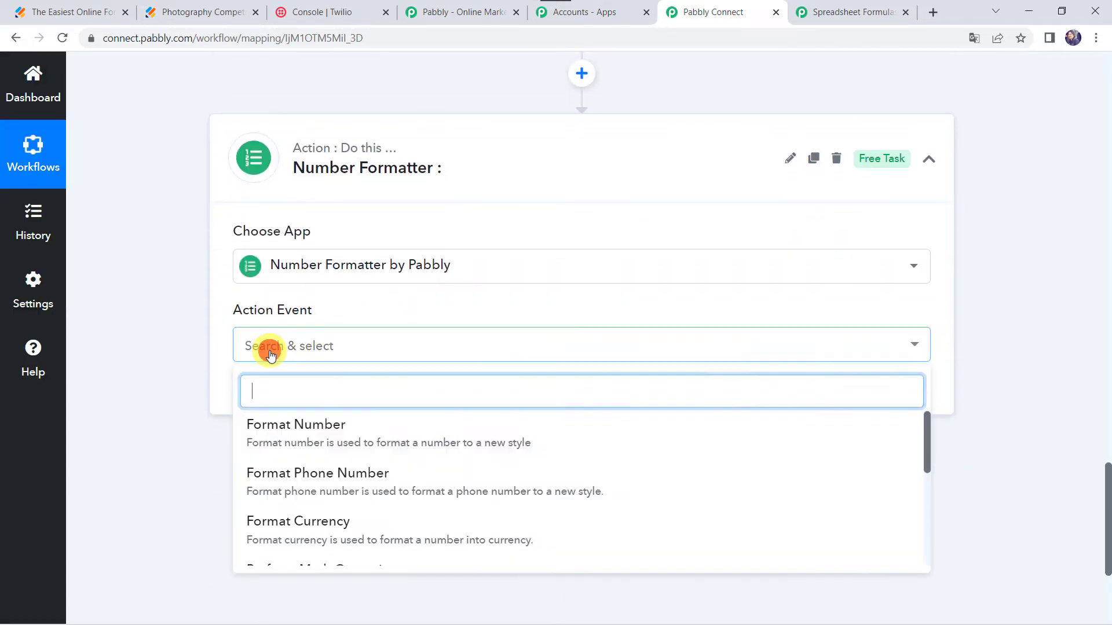
{"action": "type", "text": "Sp"}
{"action": "left_click", "coordinate": [340, 424]}
{"action": "left_click", "coordinate": [276, 405]}
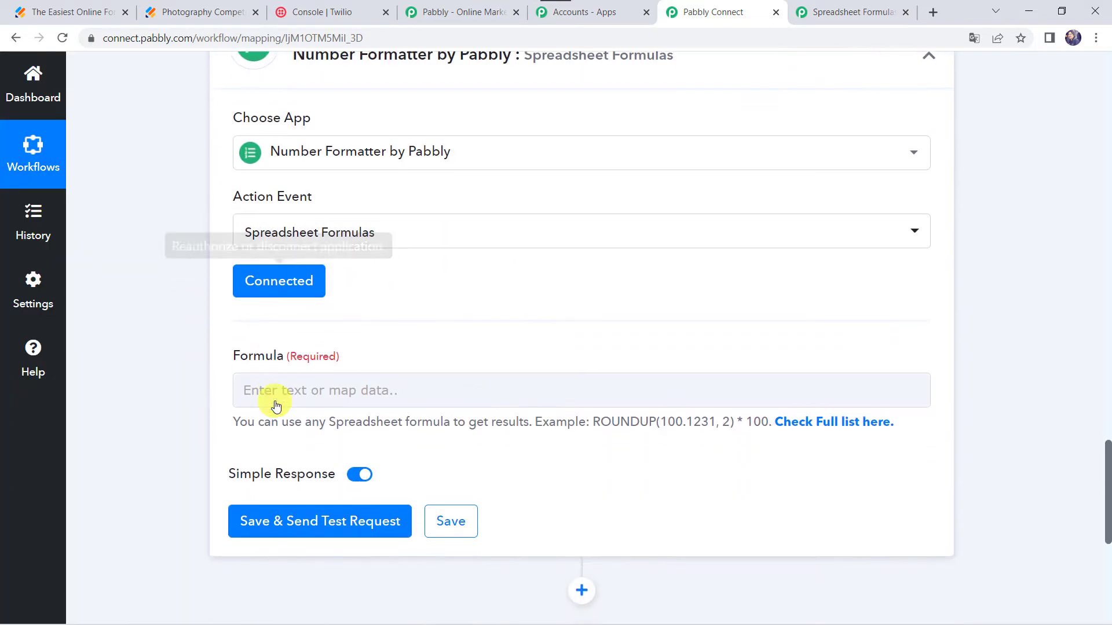
- Enter the formula Choose(RANDBETWEEN(1,3),'Picture','Photo','Image') in the new step's Formula field
{"action": "left_click", "coordinate": [262, 388]}
{"action": "type", "text": "Ch"}
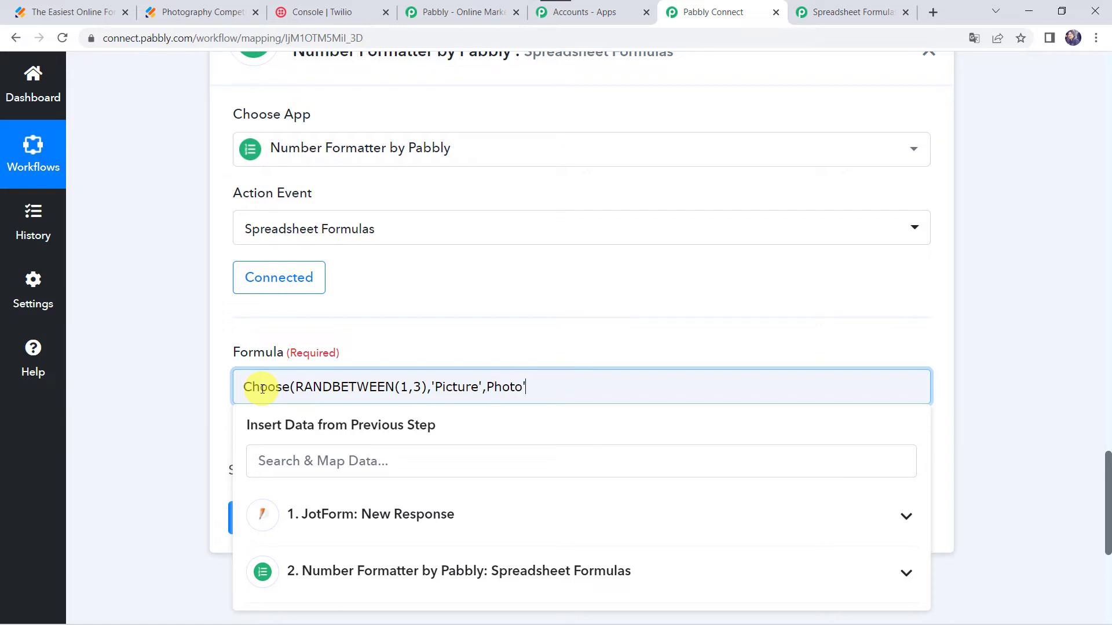
{"action": "type", "text": "'Image"}
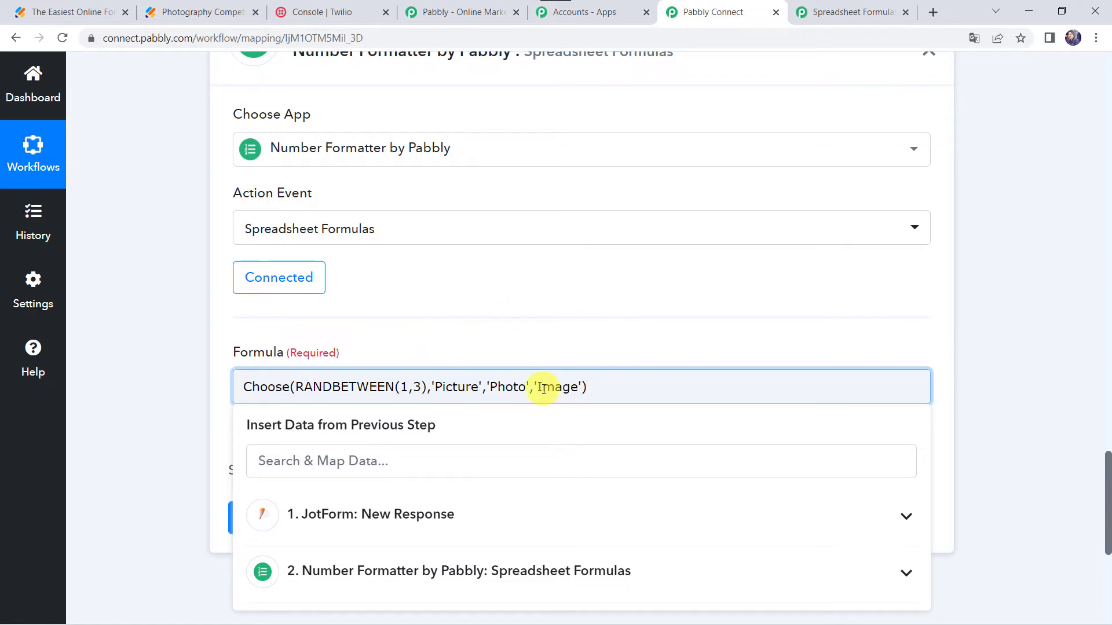
{"action": "left_click", "coordinate": [121, 404]}
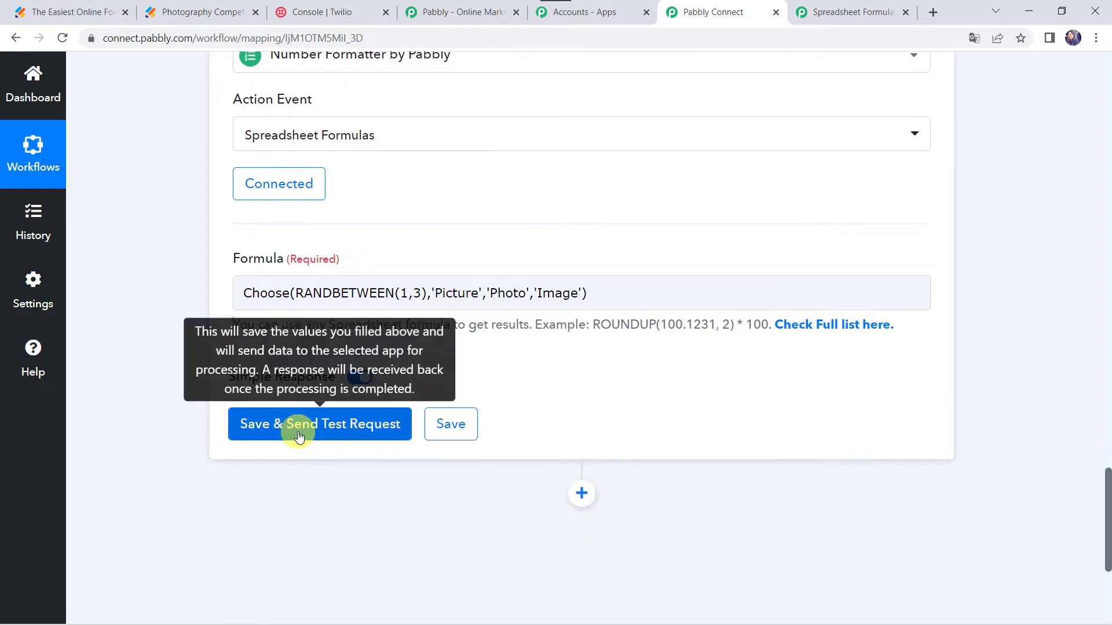
- Save and send test requests for the new formula step
{"action": "left_click", "coordinate": [299, 434]}
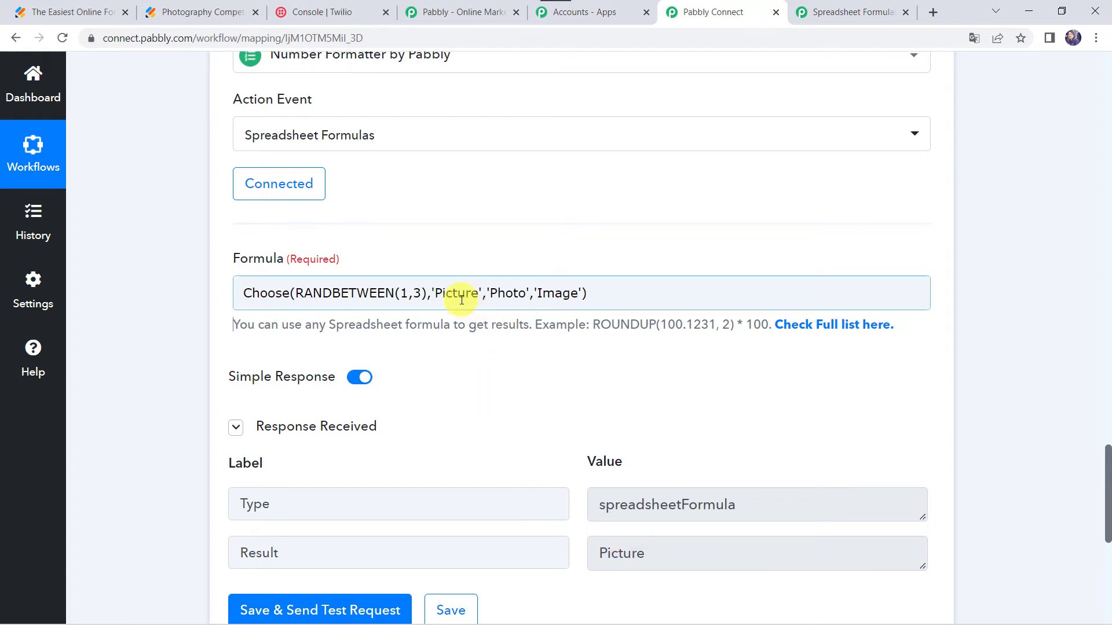
{"action": "scroll", "coordinate": [214, 416], "scroll_direction": "down", "scroll_amount": 1}
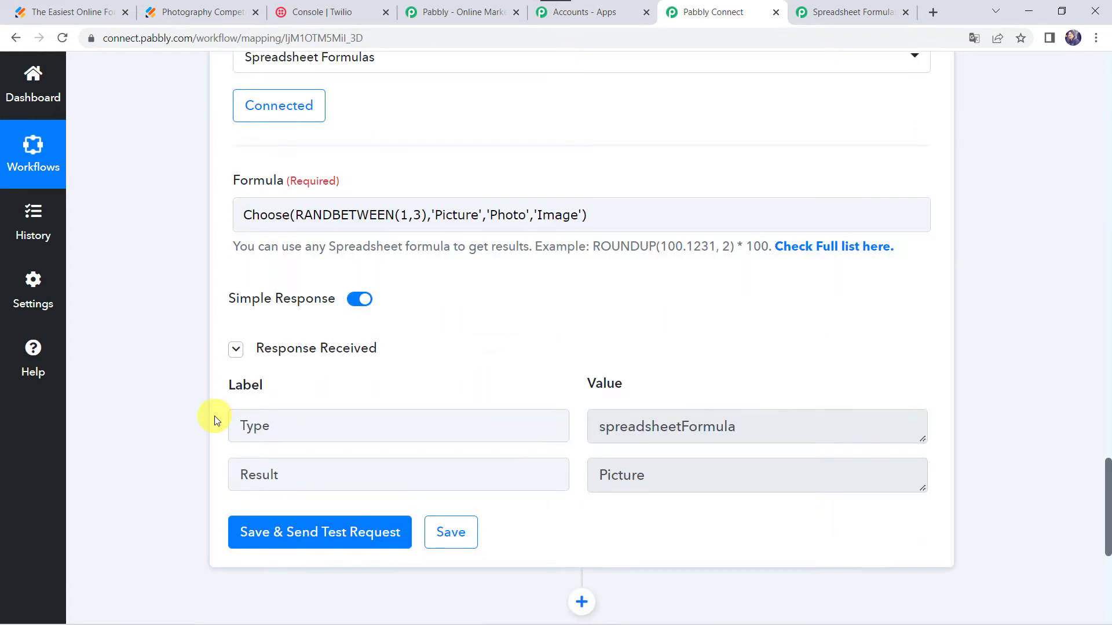
{"action": "left_click", "coordinate": [284, 533]}
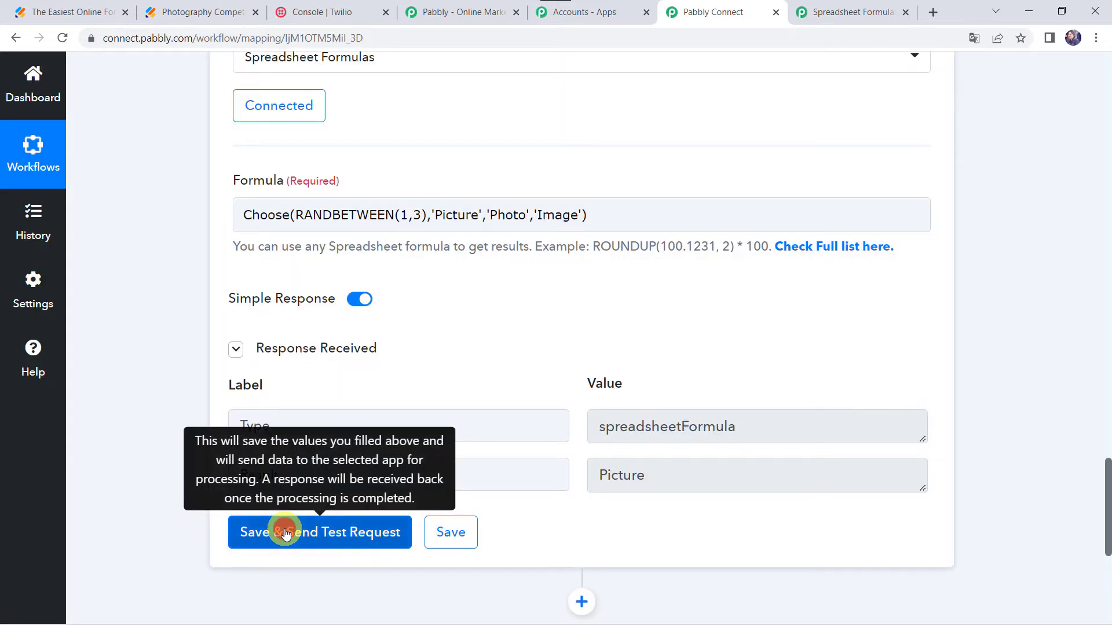
{"action": "left_click", "coordinate": [285, 533]}
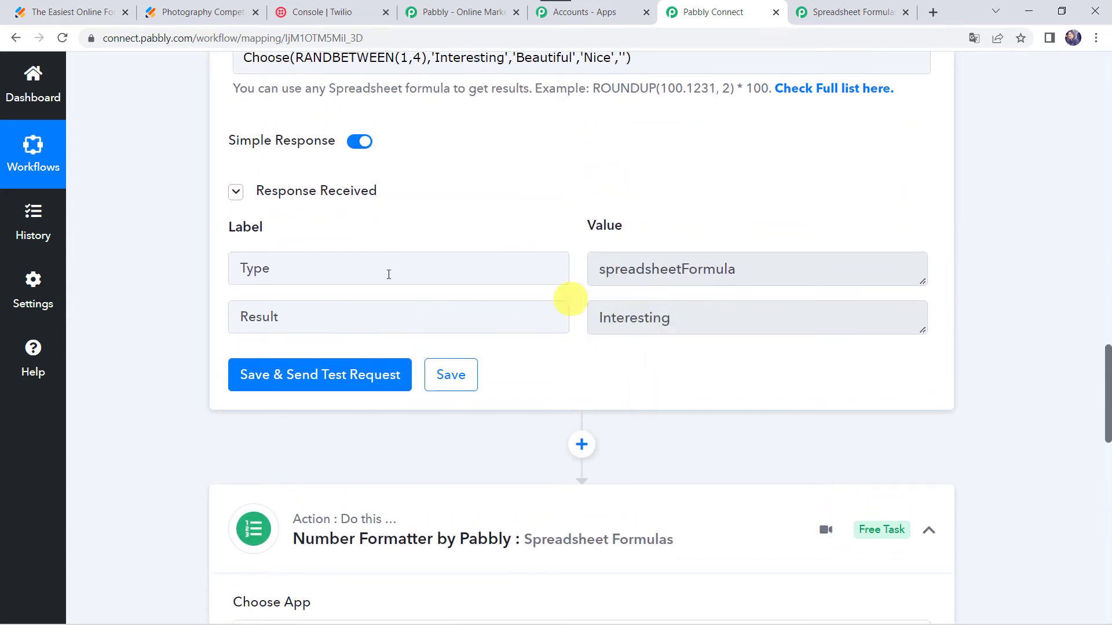
- Scroll through both formula steps to compare their formulas and test results
{"action": "scroll", "coordinate": [110, 464], "scroll_direction": "down", "scroll_amount": 3}
{"action": "scroll", "coordinate": [110, 464], "scroll_direction": "down", "scroll_amount": 5}
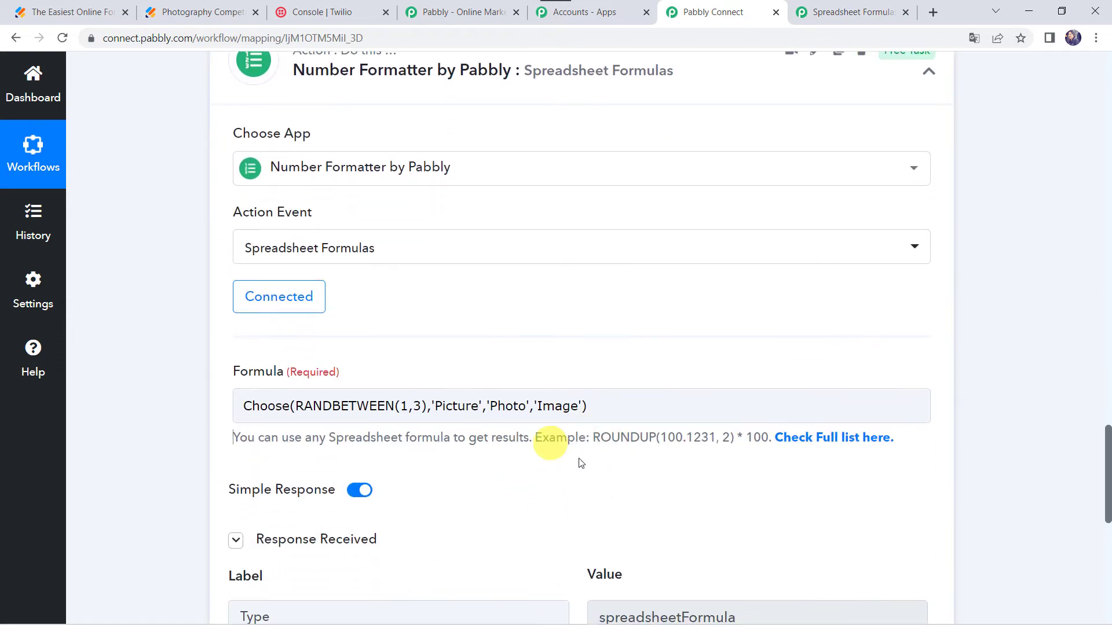
{"action": "scroll", "coordinate": [637, 446], "scroll_direction": "down", "scroll_amount": 3}
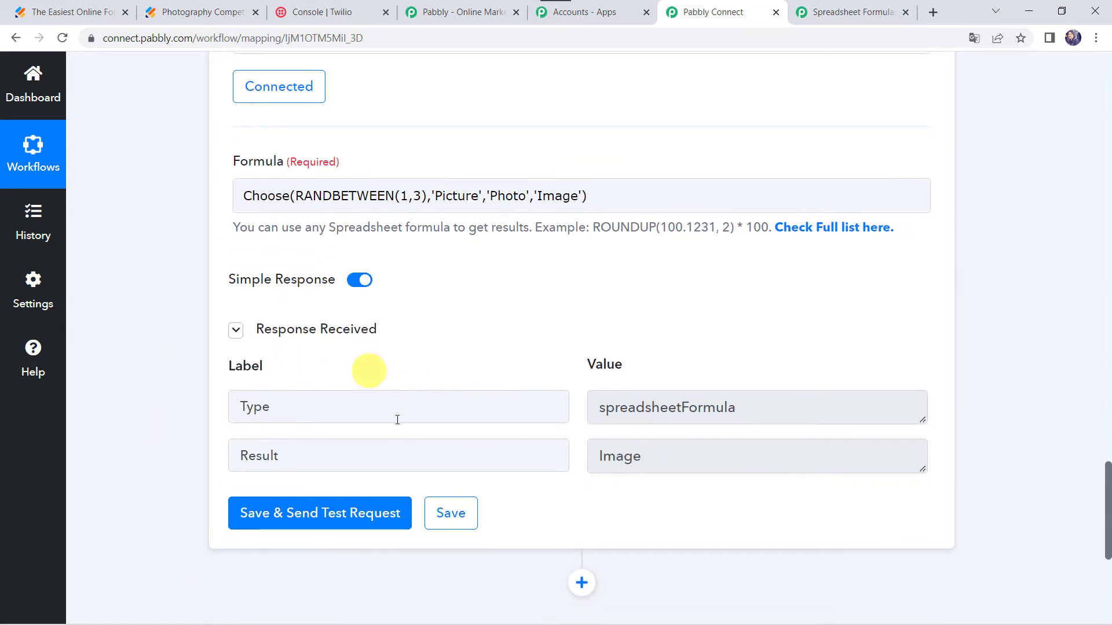
{"action": "scroll", "coordinate": [162, 252], "scroll_direction": "down", "scroll_amount": 14}
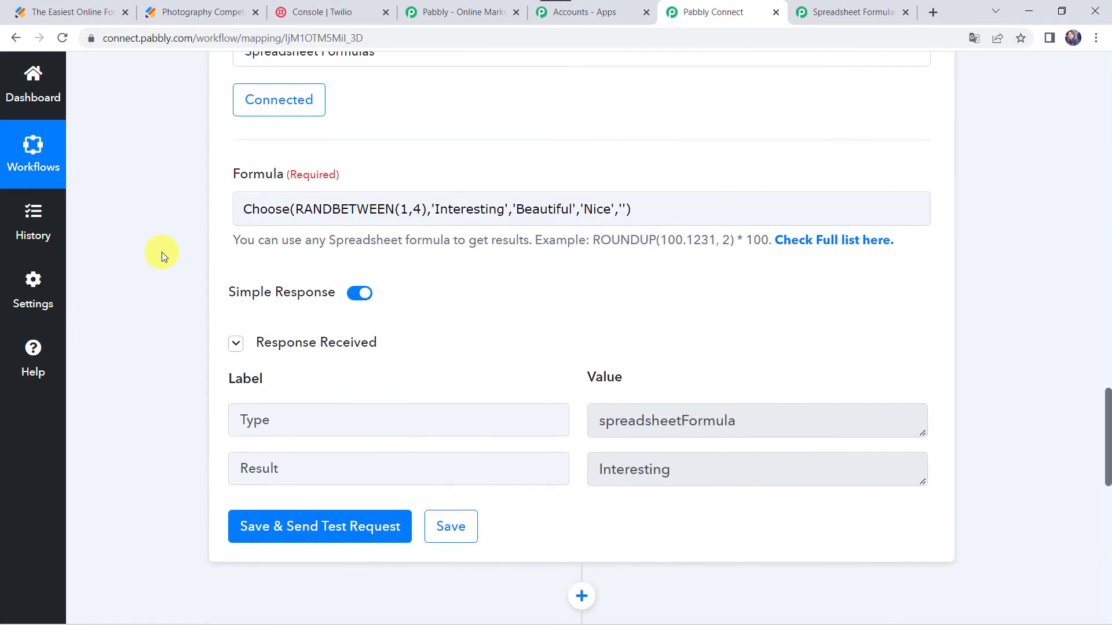
{"action": "scroll", "coordinate": [152, 442], "scroll_direction": "down", "scroll_amount": 9}
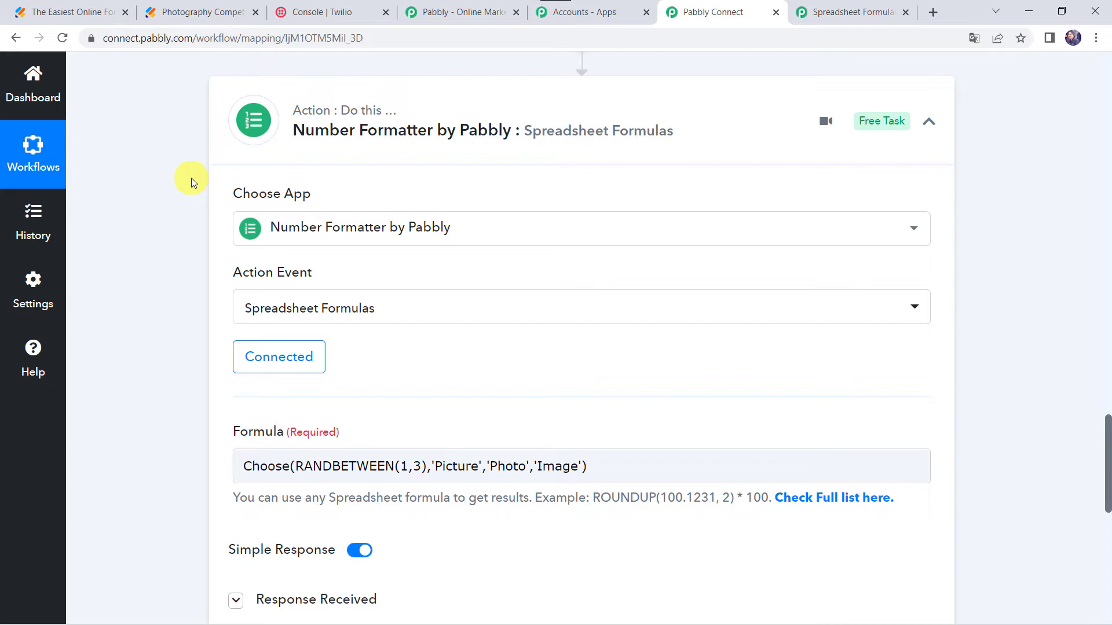
{"action": "scroll", "coordinate": [144, 380], "scroll_direction": "down", "scroll_amount": 7}
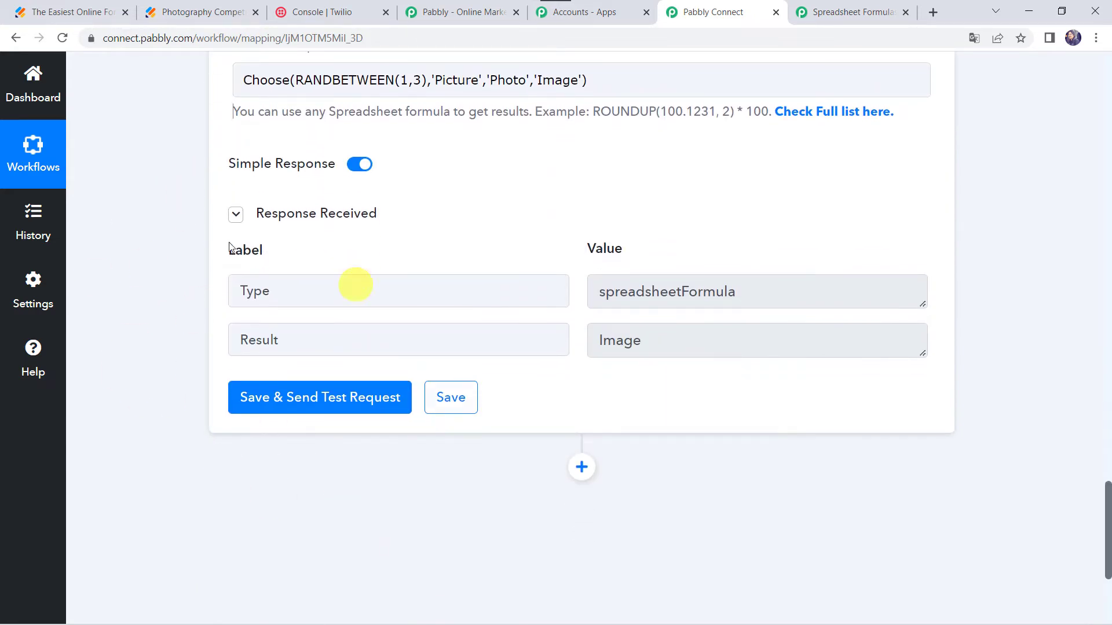
{"action": "scroll", "coordinate": [124, 246], "scroll_direction": "up", "scroll_amount": 3}
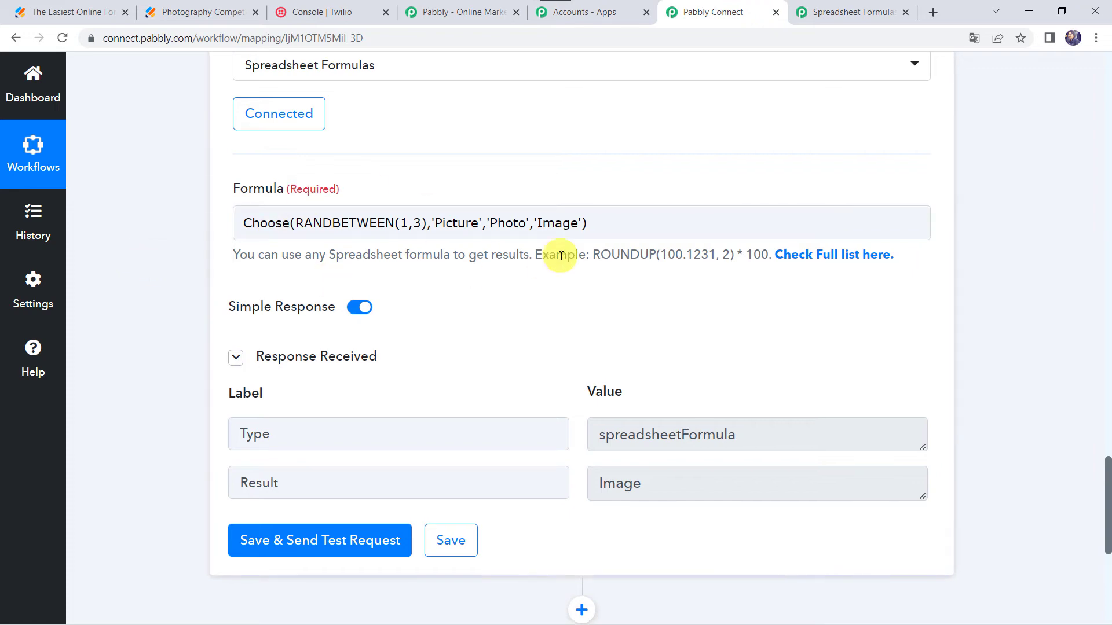
{"action": "scroll", "coordinate": [168, 447], "scroll_direction": "up", "scroll_amount": 3}
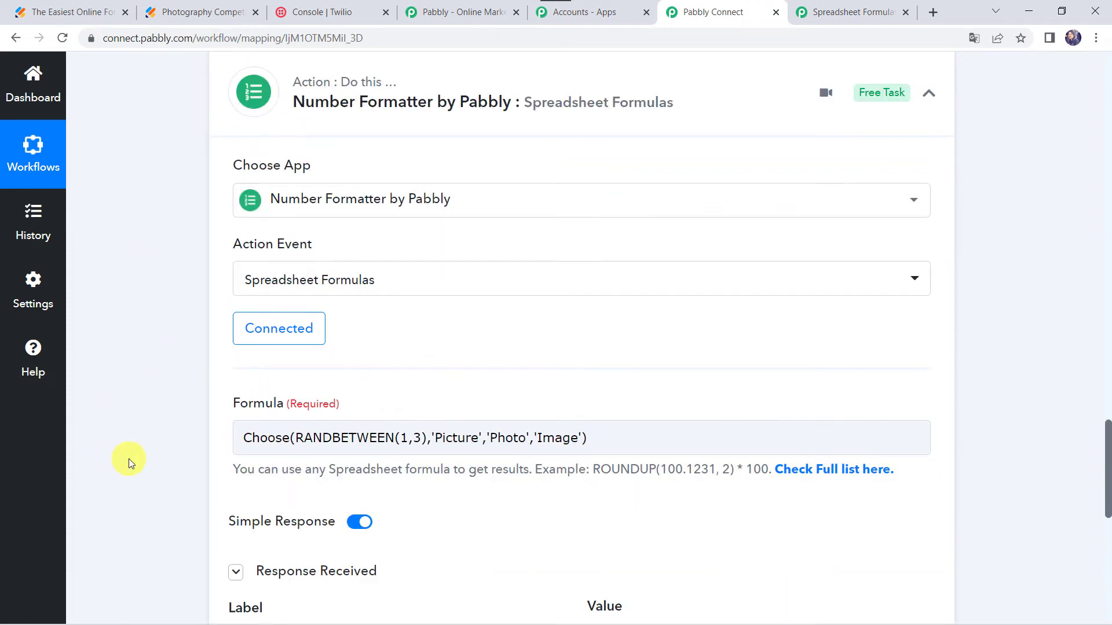
{"action": "scroll", "coordinate": [129, 459], "scroll_direction": "down", "scroll_amount": 19}
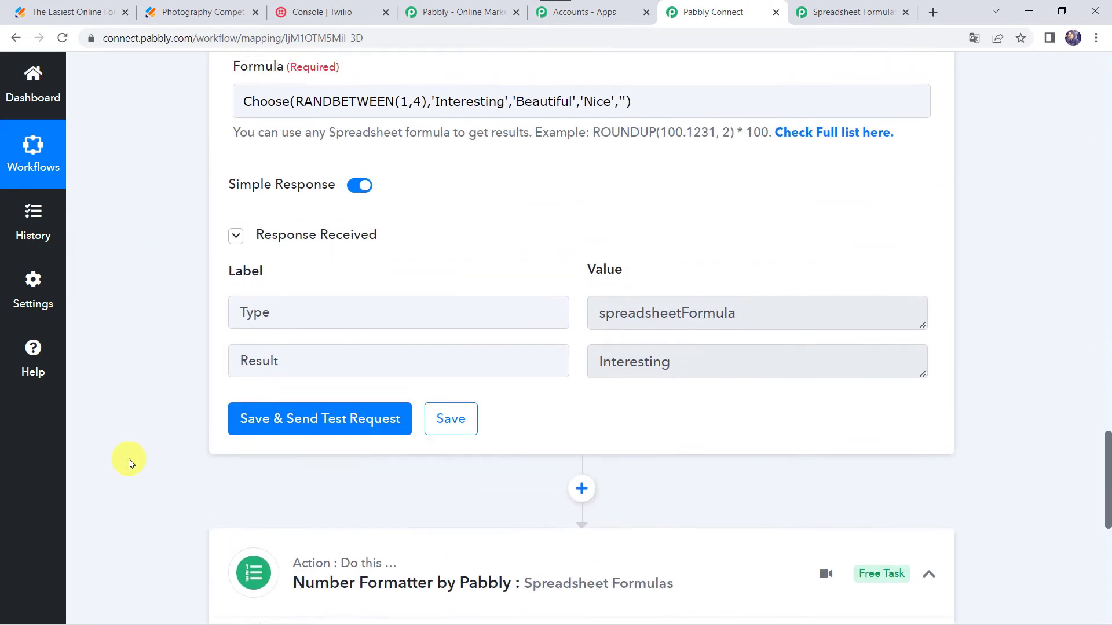
{"action": "scroll", "coordinate": [129, 459], "scroll_direction": "up", "scroll_amount": 1}
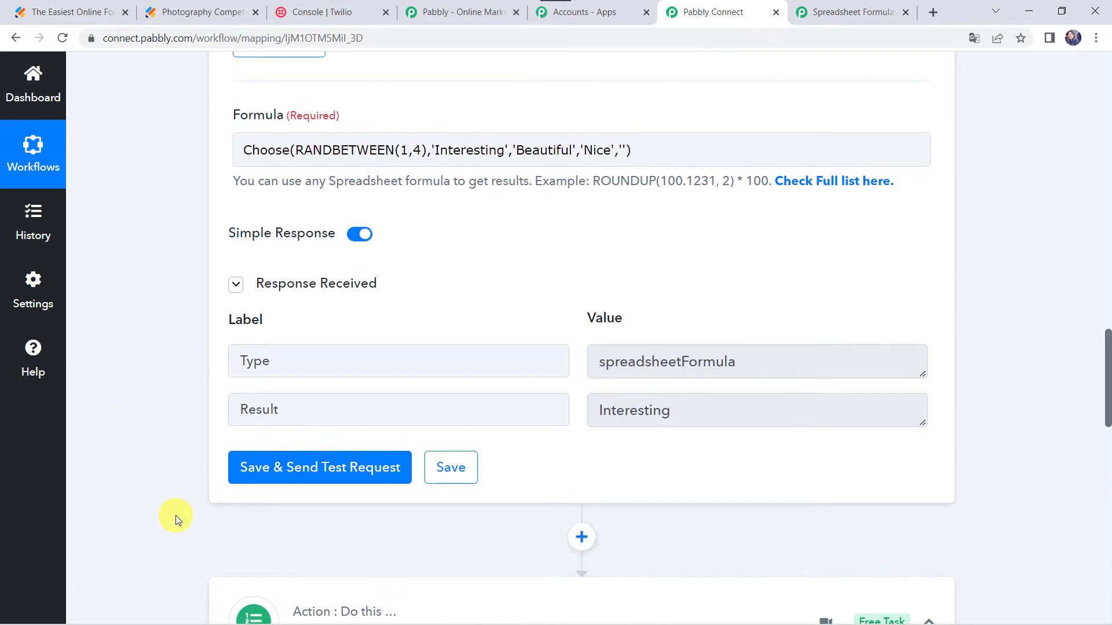
{"action": "scroll", "coordinate": [176, 515], "scroll_direction": "down", "scroll_amount": 18}
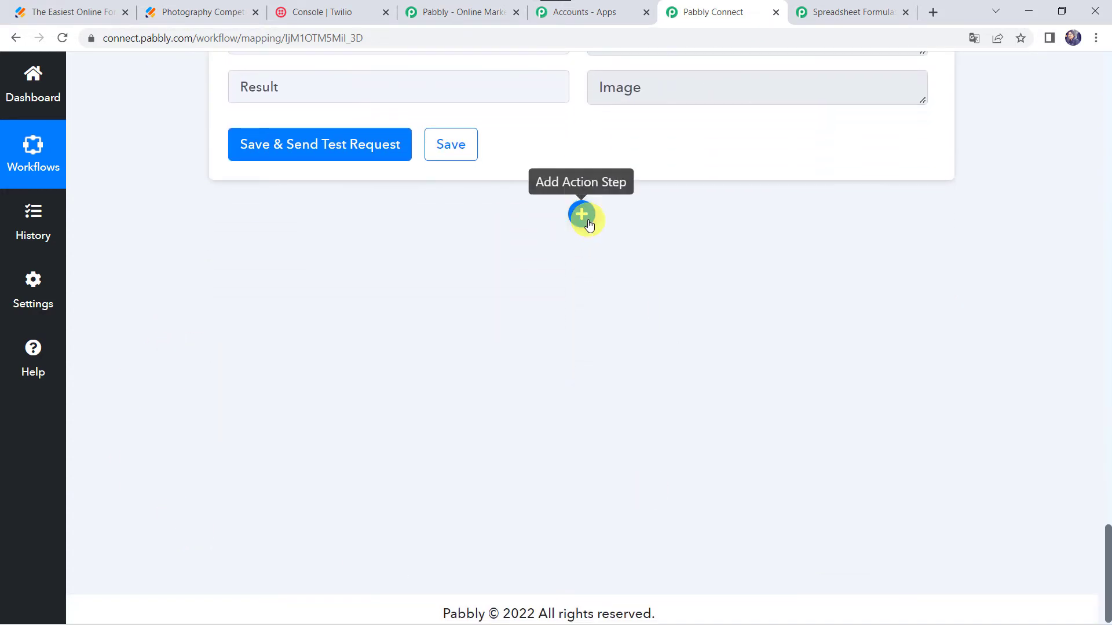
- Add a new action step using Text Formatter by Pabbly with the Text (Basic Formatting) event and connect it
{"action": "left_click", "coordinate": [586, 221]}
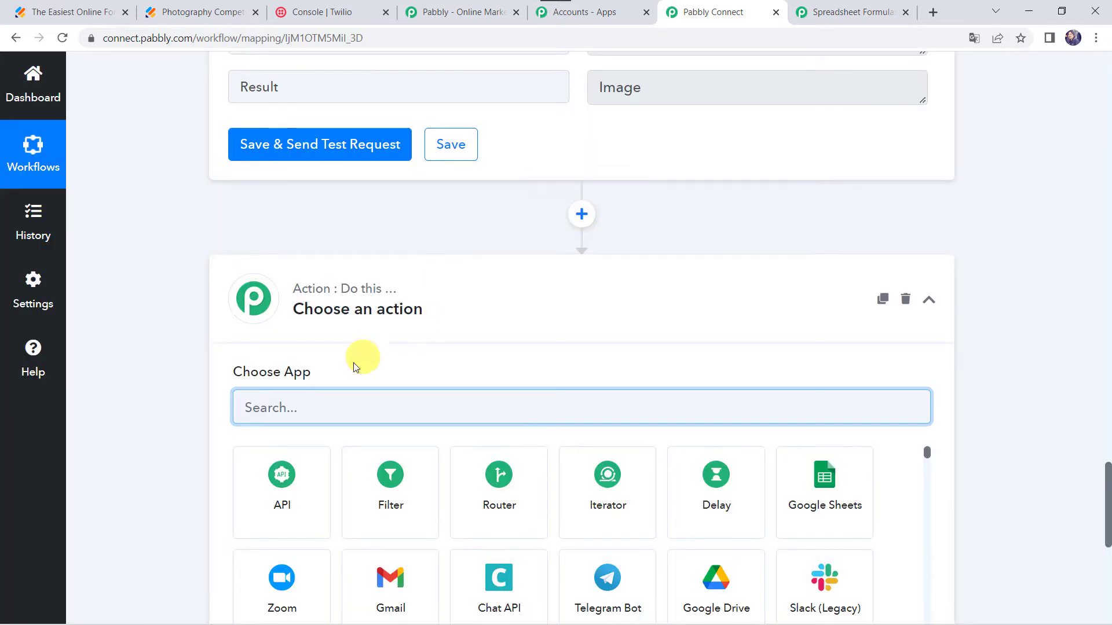
{"action": "left_click", "coordinate": [338, 402]}
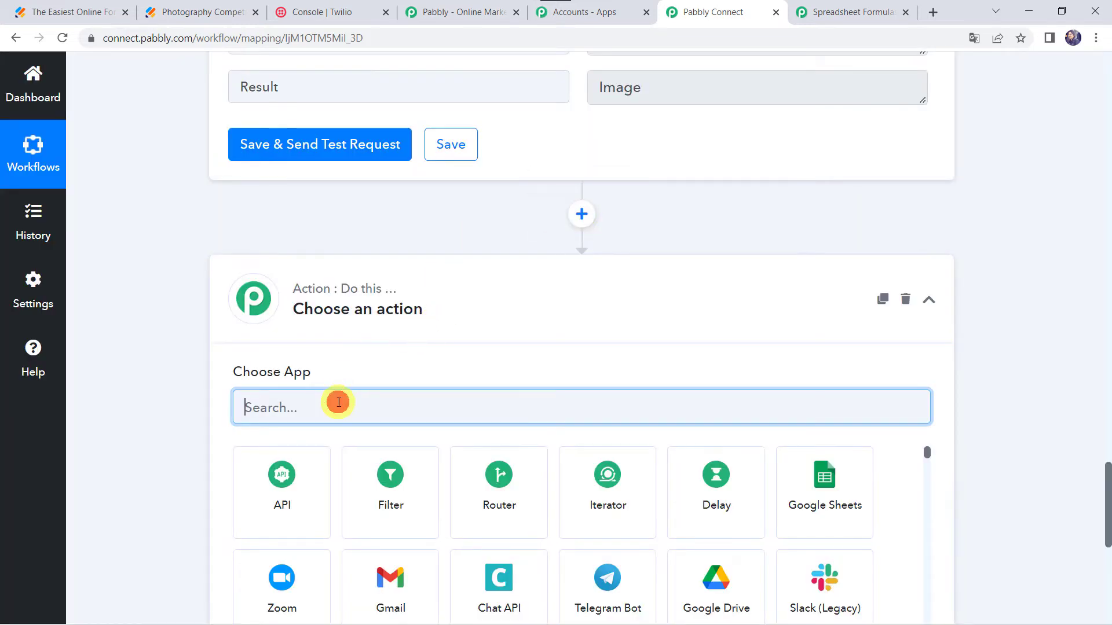
{"action": "type", "text": "Text"}
{"action": "left_click", "coordinate": [384, 508]}
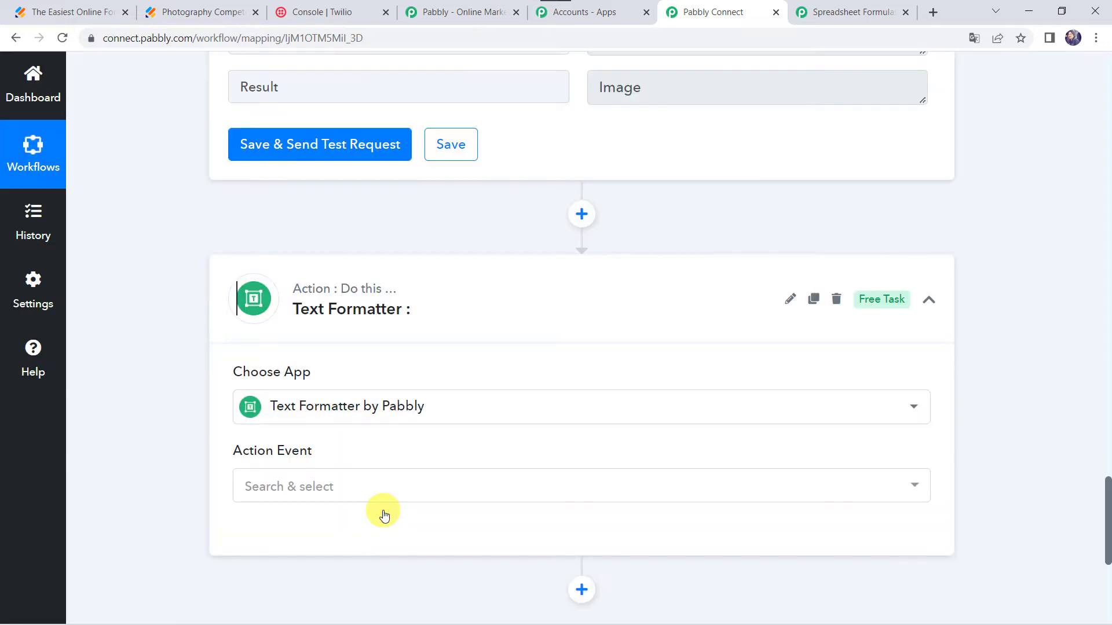
{"action": "scroll", "coordinate": [181, 439], "scroll_direction": "down", "scroll_amount": 3}
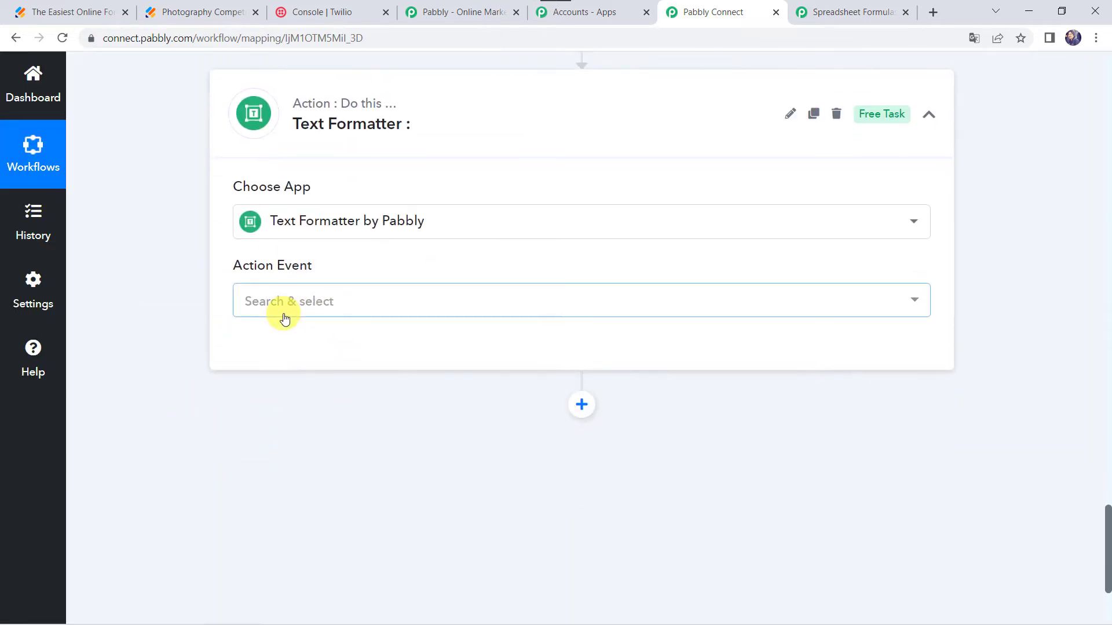
{"action": "left_click", "coordinate": [283, 313]}
{"action": "left_click", "coordinate": [324, 533]}
{"action": "left_click", "coordinate": [279, 354]}
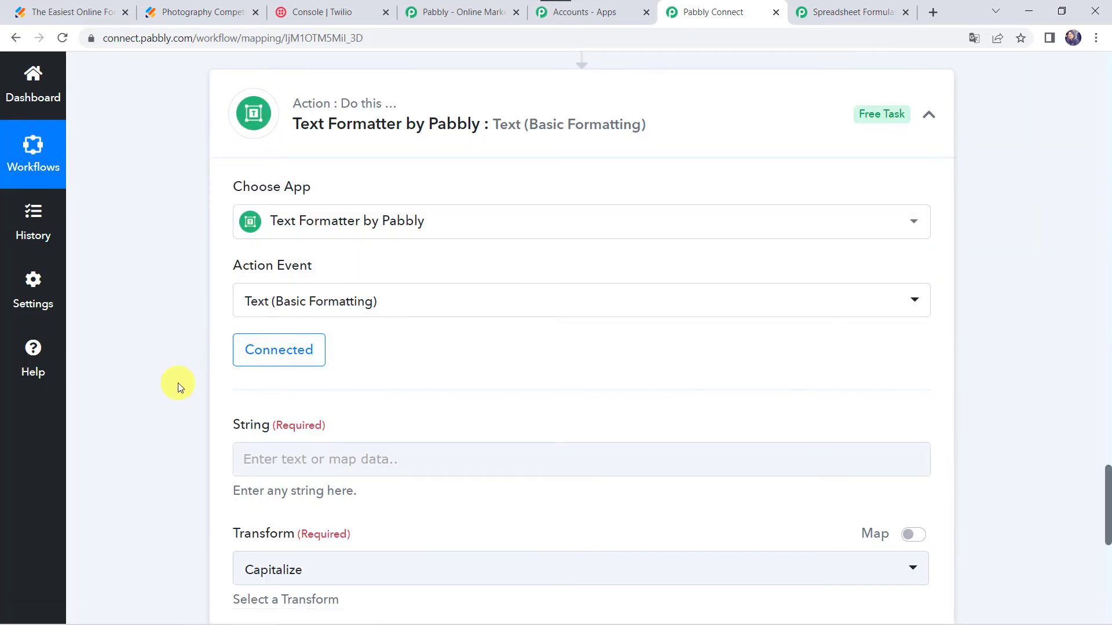
{"action": "scroll", "coordinate": [178, 385], "scroll_direction": "down", "scroll_amount": 2}
{"action": "left_click", "coordinate": [284, 354]}
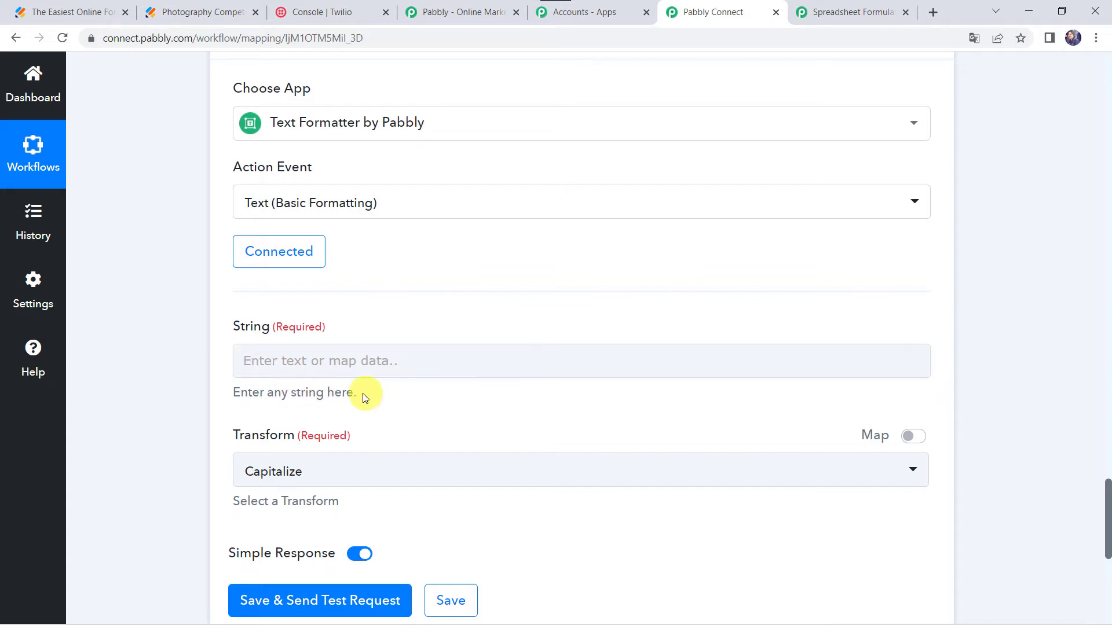
- Fill the String field with "It's a " followed by the Result values from steps 2 and 3 and a period
{"action": "scroll", "coordinate": [226, 353], "scroll_direction": "up", "scroll_amount": 20}
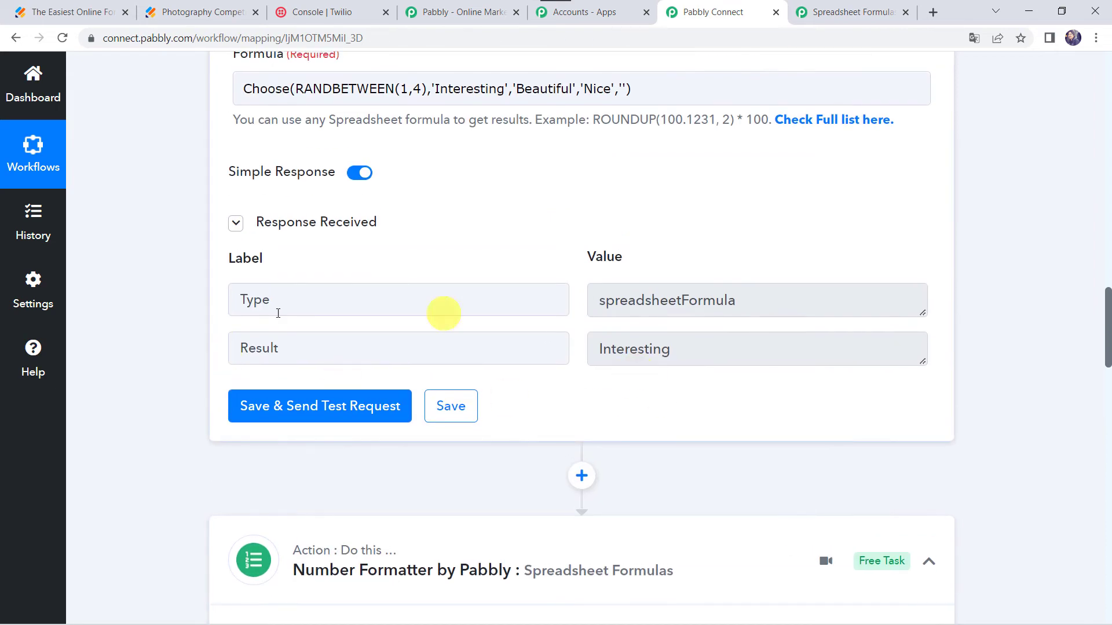
{"action": "scroll", "coordinate": [186, 441], "scroll_direction": "down", "scroll_amount": 12}
{"action": "scroll", "coordinate": [185, 441], "scroll_direction": "down", "scroll_amount": 6}
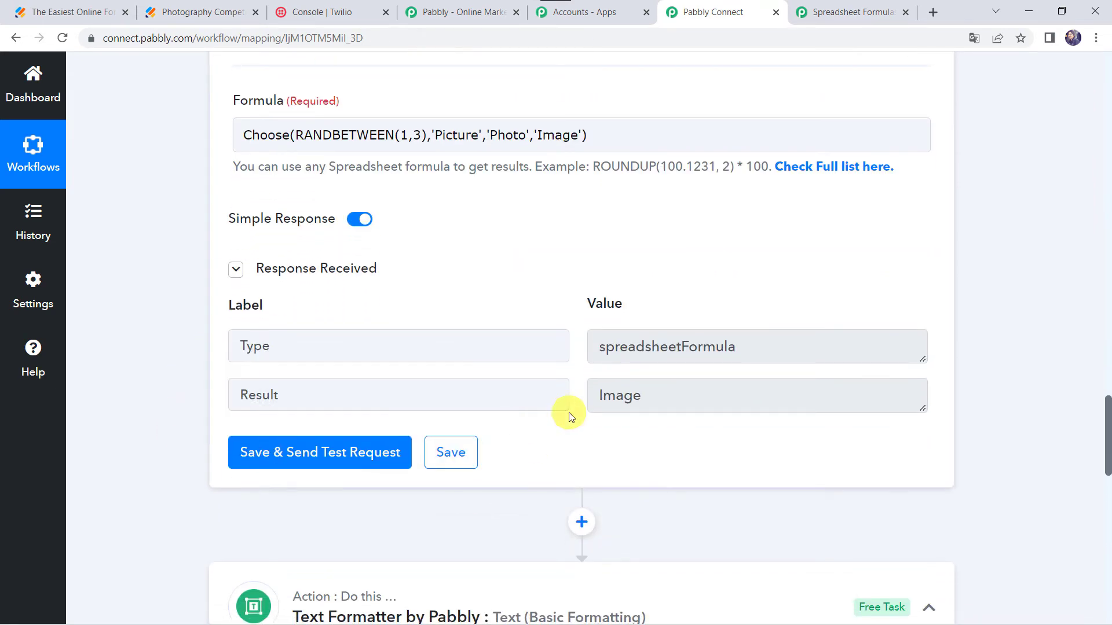
{"action": "scroll", "coordinate": [123, 441], "scroll_direction": "down", "scroll_amount": 4}
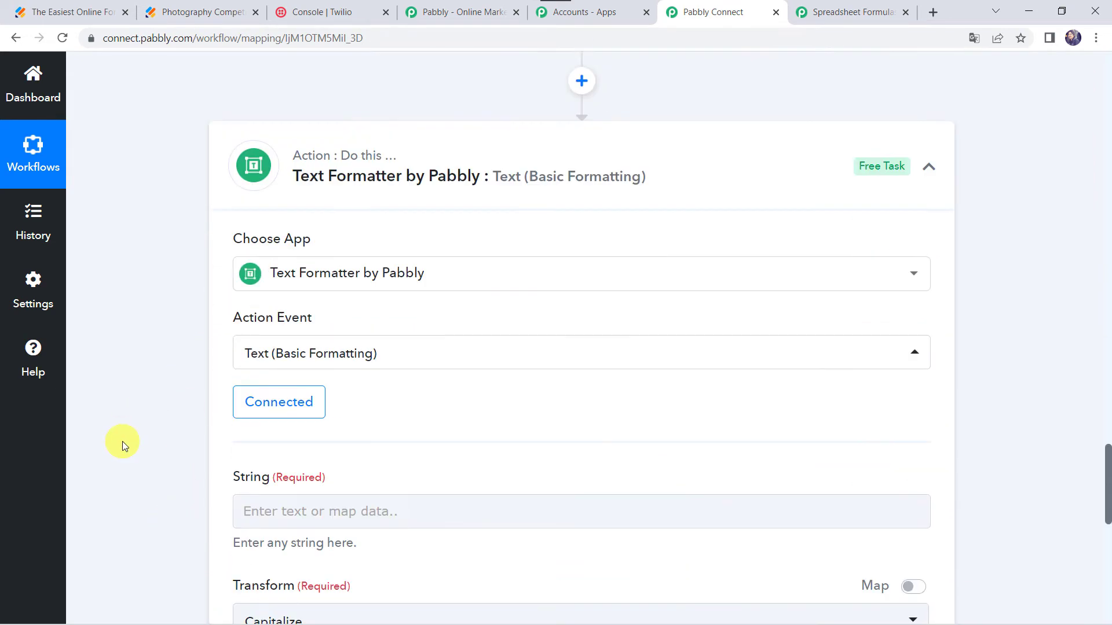
{"action": "left_click", "coordinate": [266, 431]}
{"action": "type", "text": "Is"}
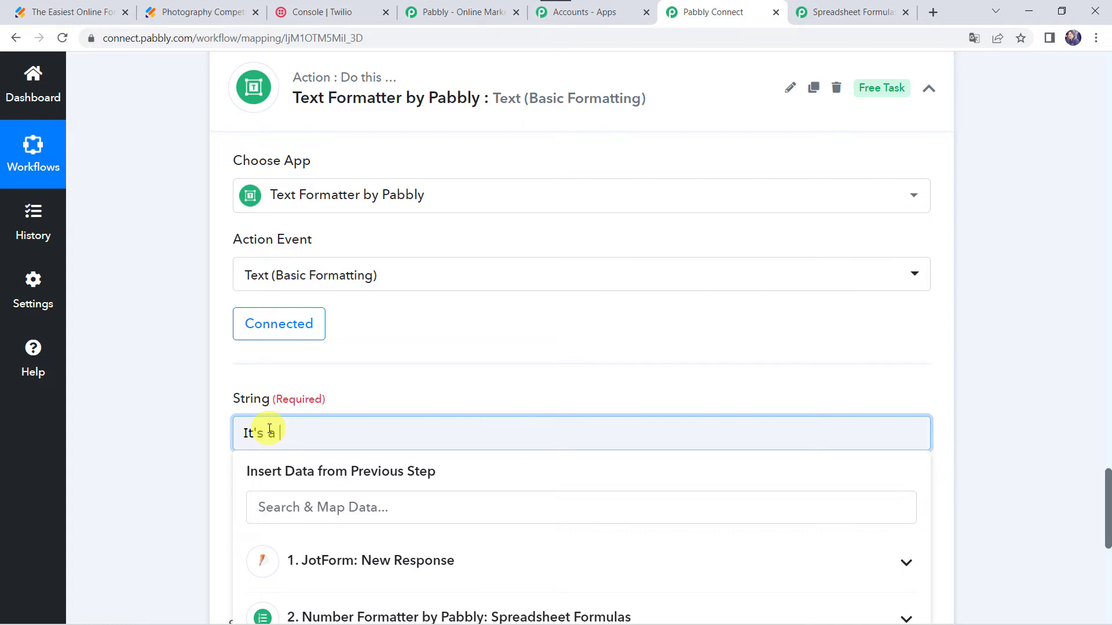
{"action": "scroll", "coordinate": [269, 430], "scroll_direction": "down", "scroll_amount": 2}
{"action": "left_click", "coordinate": [318, 492]}
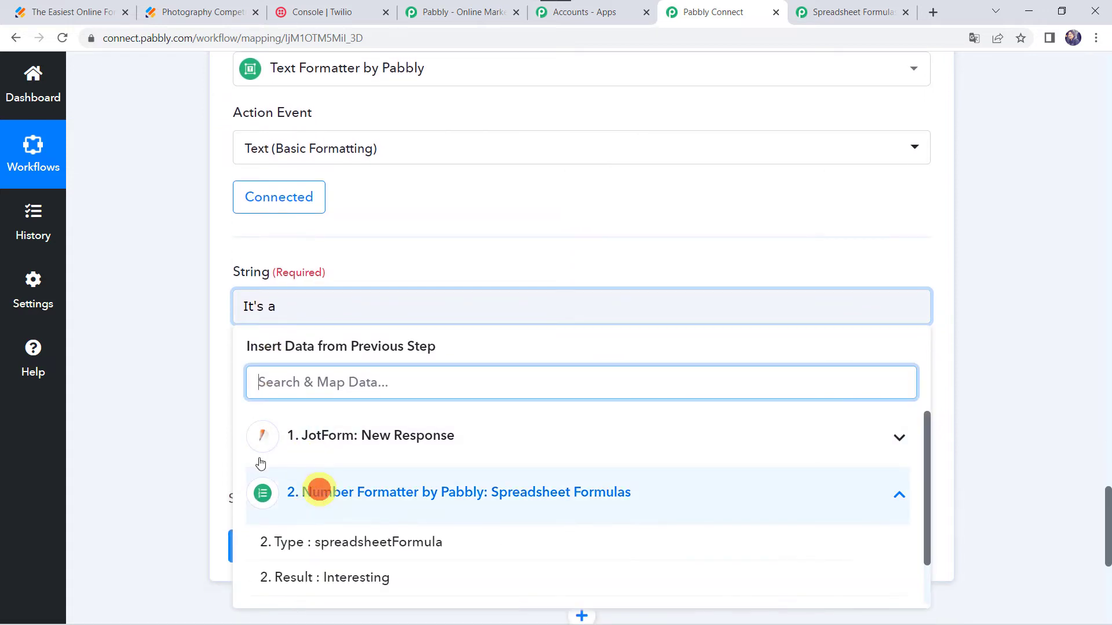
{"action": "scroll", "coordinate": [161, 452], "scroll_direction": "down", "scroll_amount": 2}
{"action": "left_click", "coordinate": [346, 482]}
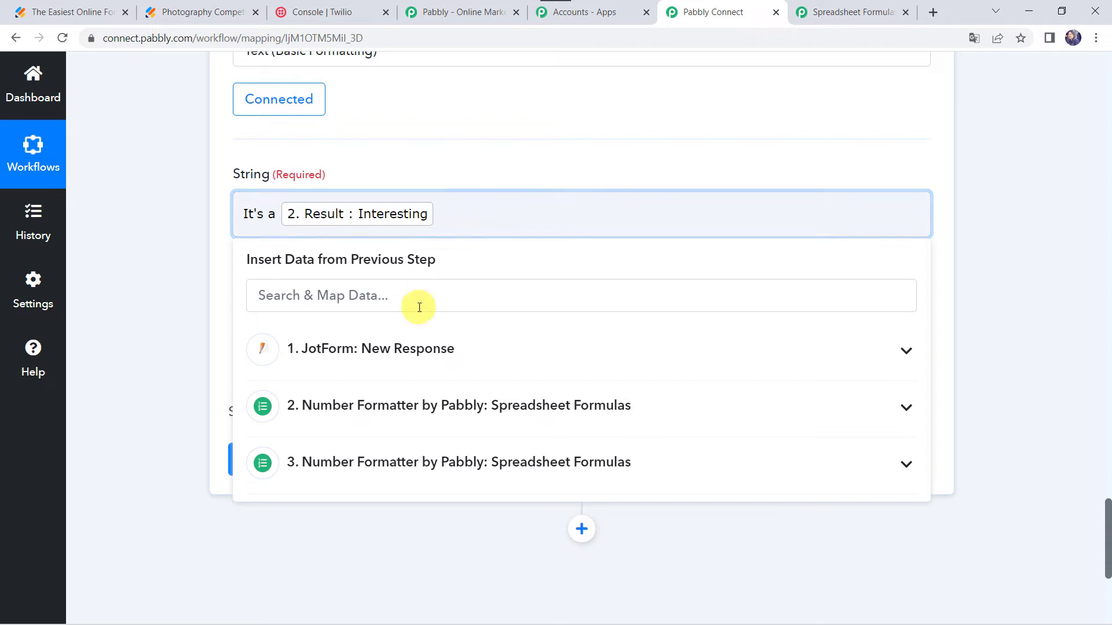
{"action": "left_click", "coordinate": [373, 470]}
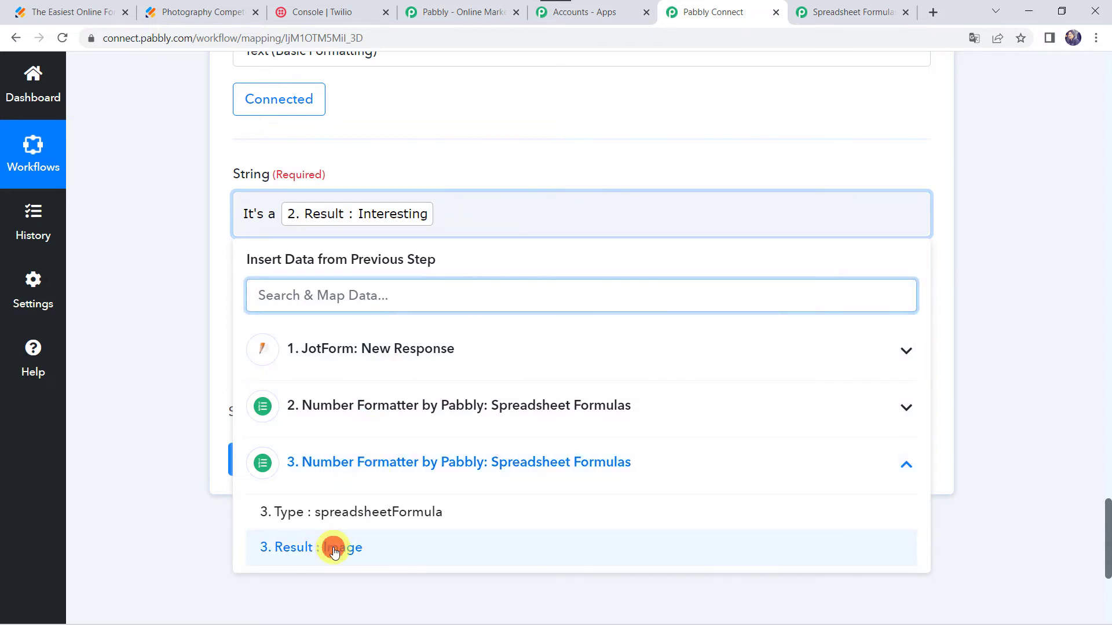
{"action": "left_click", "coordinate": [330, 546]}
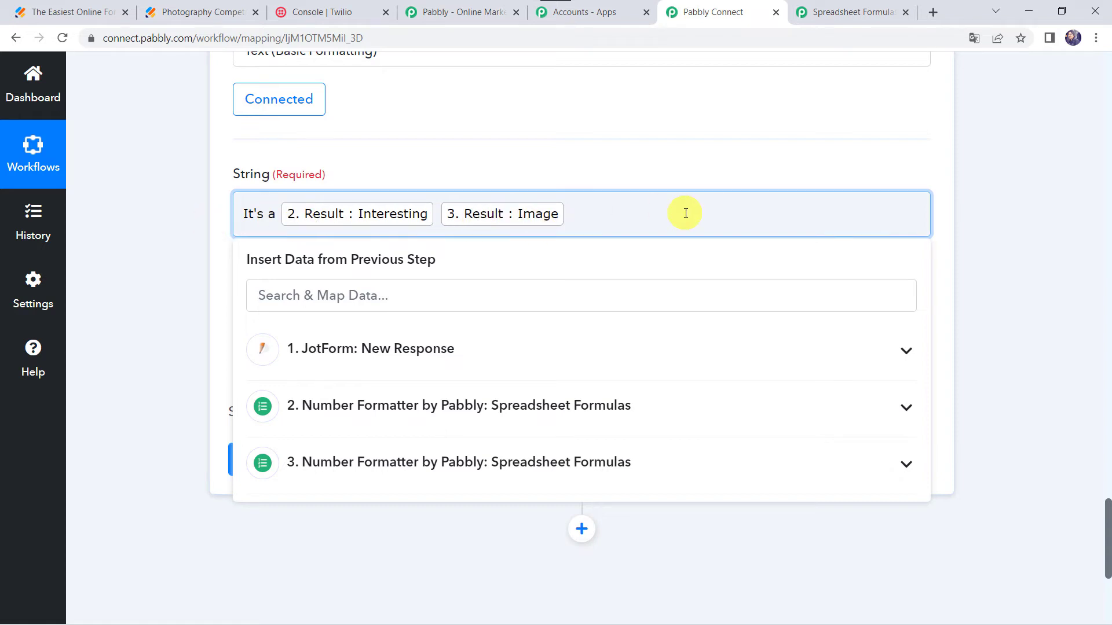
{"action": "left_click", "coordinate": [179, 329]}
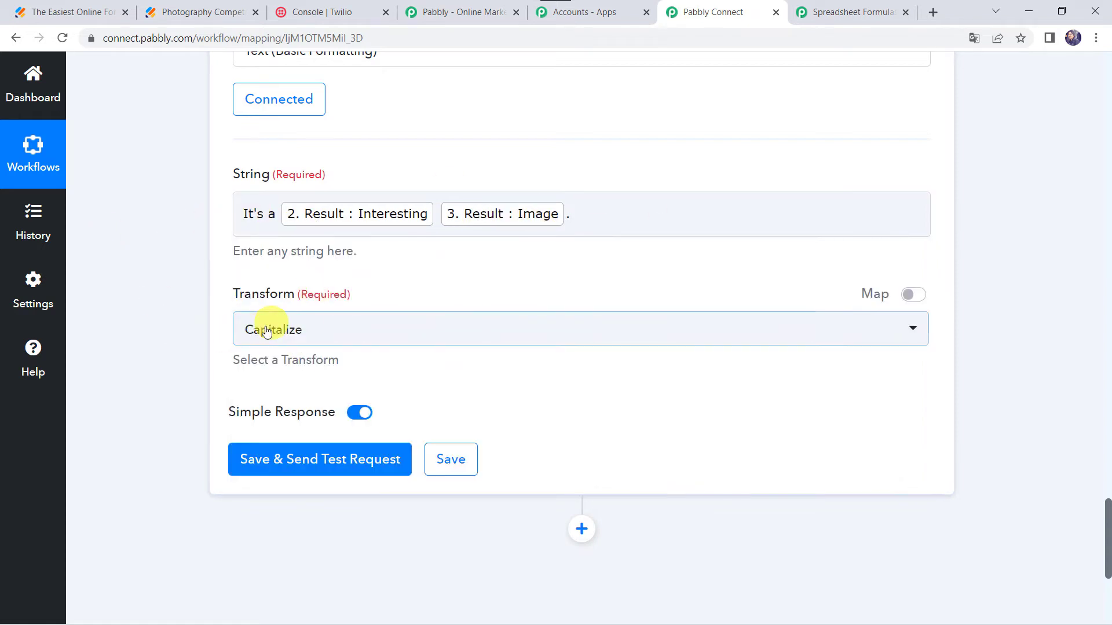
- Set the Transform to Trim White Space, then save and send a test request for the text step
{"action": "left_click", "coordinate": [273, 341]}
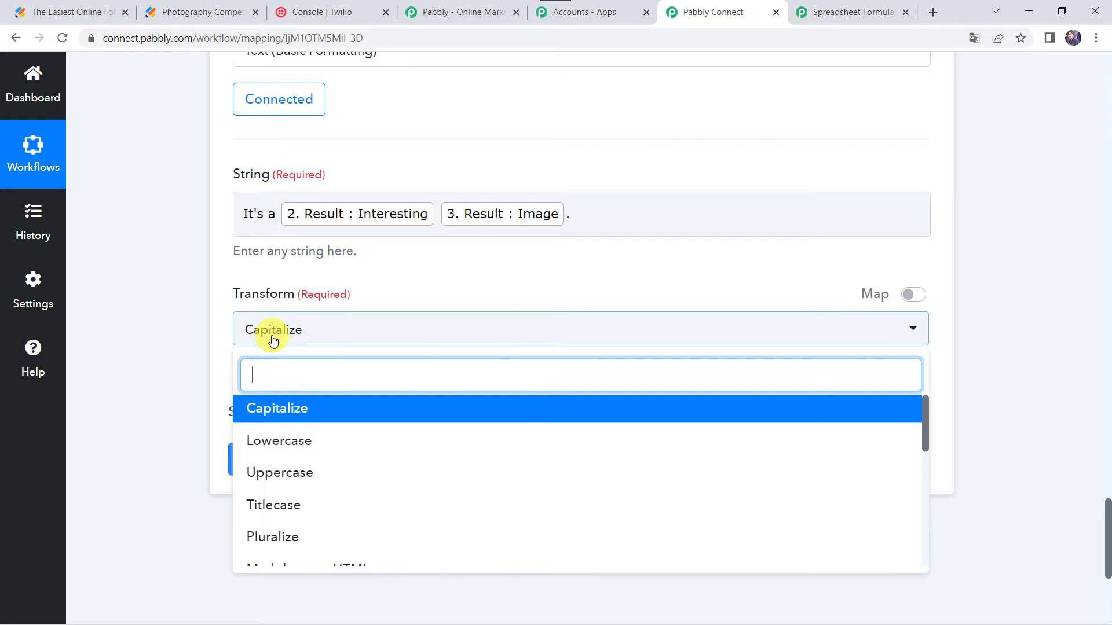
{"action": "type", "text": "Tr"}
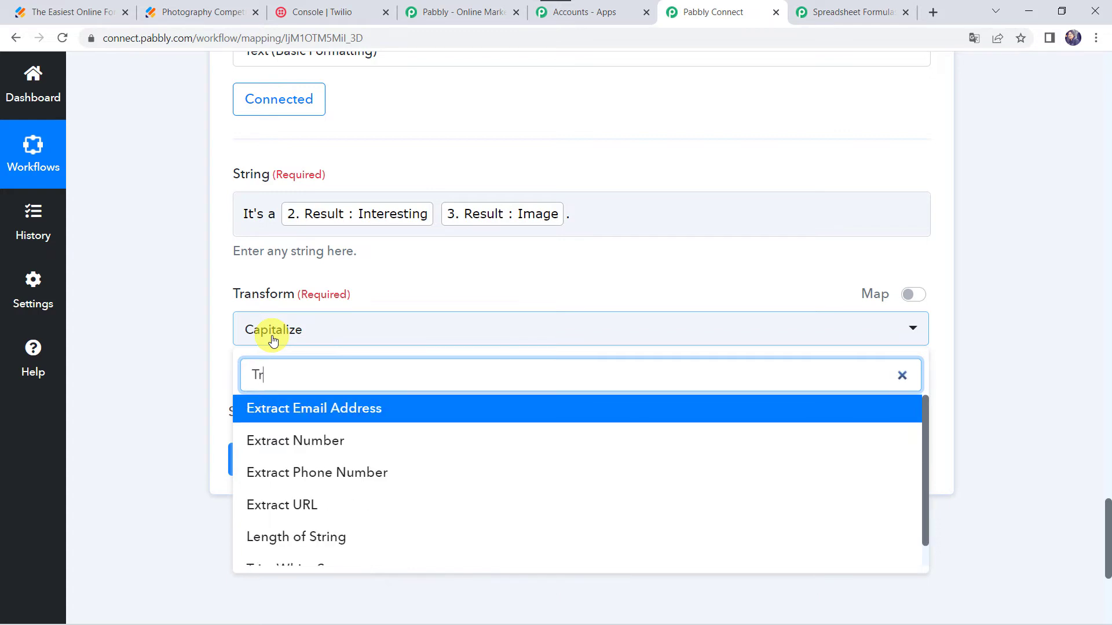
{"action": "type", "text": "i"}
{"action": "left_click", "coordinate": [317, 445]}
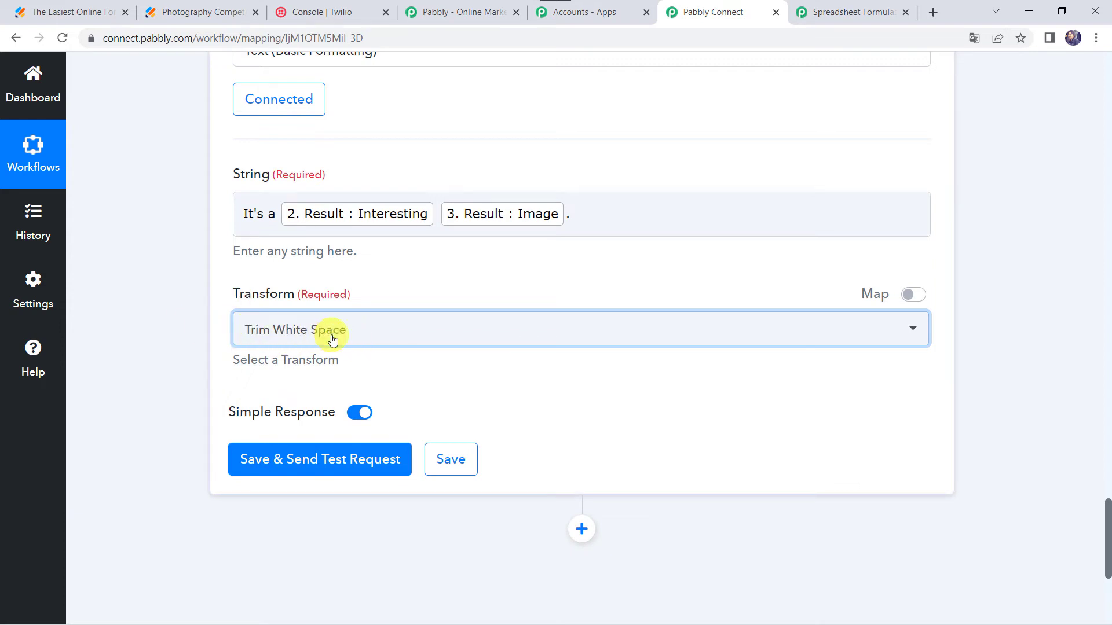
{"action": "left_click", "coordinate": [295, 459]}
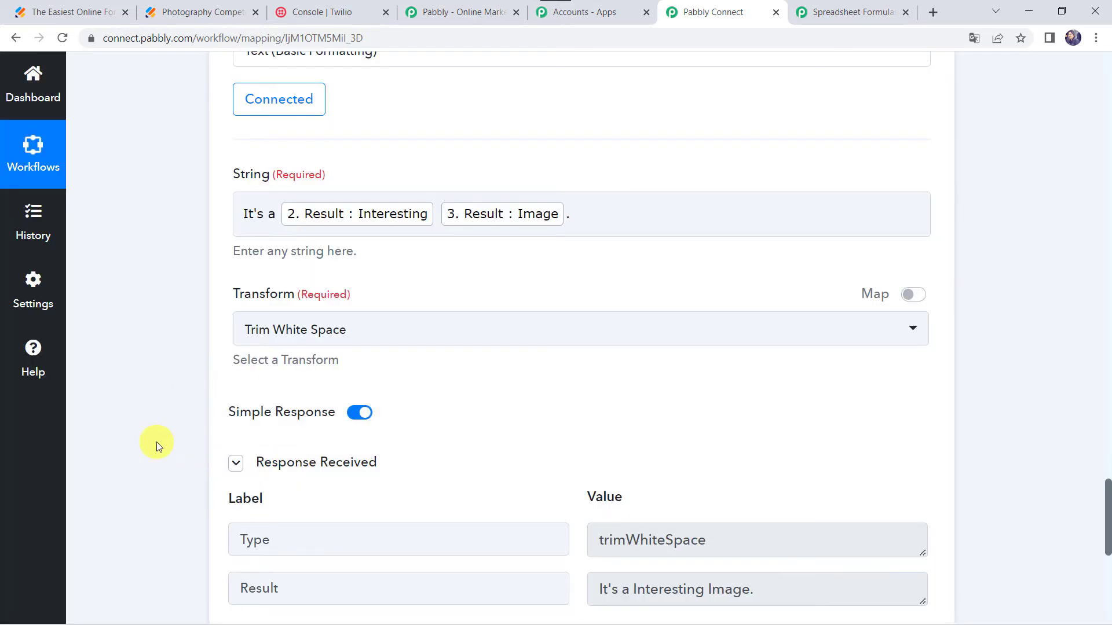
- Add another action step using Twilio with the Send SMS Message action event
{"action": "scroll", "coordinate": [156, 444], "scroll_direction": "down", "scroll_amount": 3}
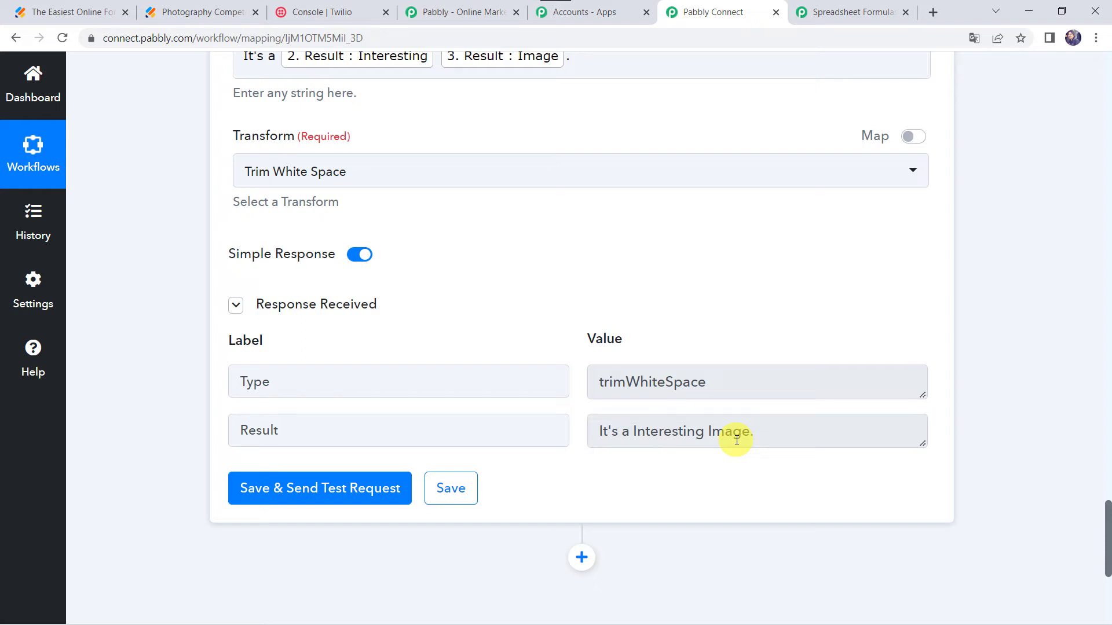
{"action": "scroll", "coordinate": [750, 509], "scroll_direction": "up", "scroll_amount": 1}
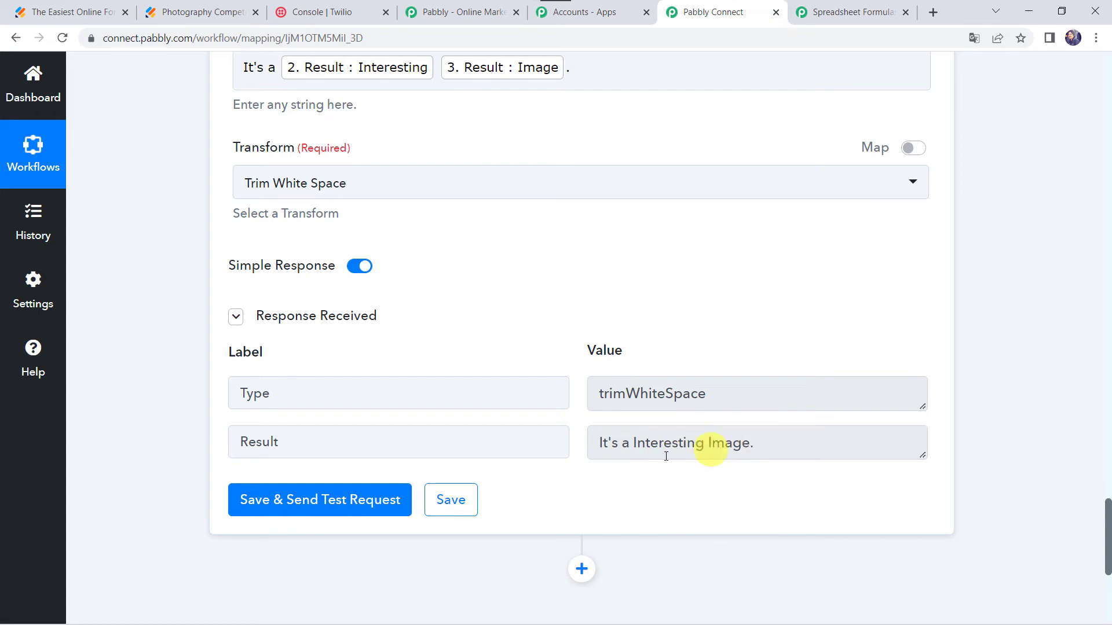
{"action": "scroll", "coordinate": [665, 423], "scroll_direction": "up", "scroll_amount": 5}
{"action": "scroll", "coordinate": [664, 423], "scroll_direction": "up", "scroll_amount": 12}
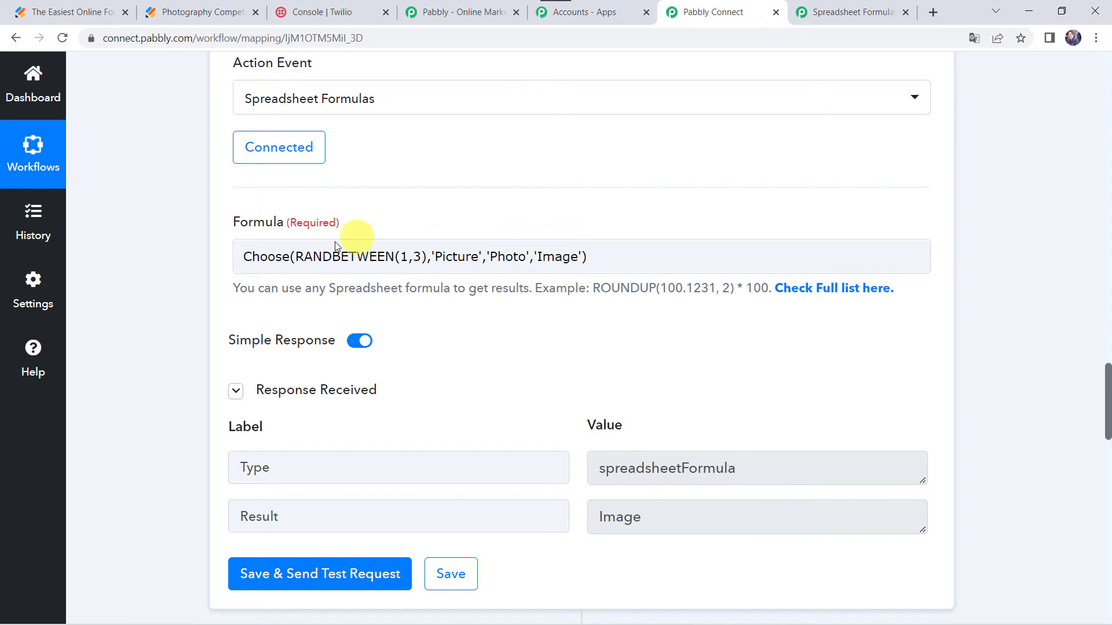
{"action": "scroll", "coordinate": [344, 237], "scroll_direction": "down", "scroll_amount": 12}
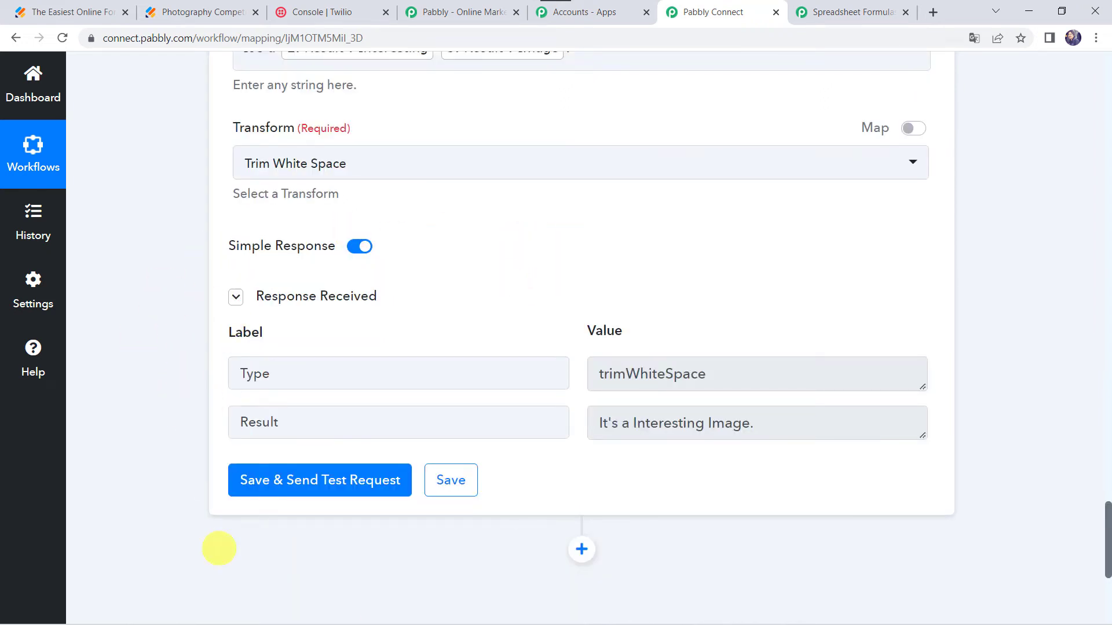
{"action": "scroll", "coordinate": [426, 440], "scroll_direction": "down", "scroll_amount": 5}
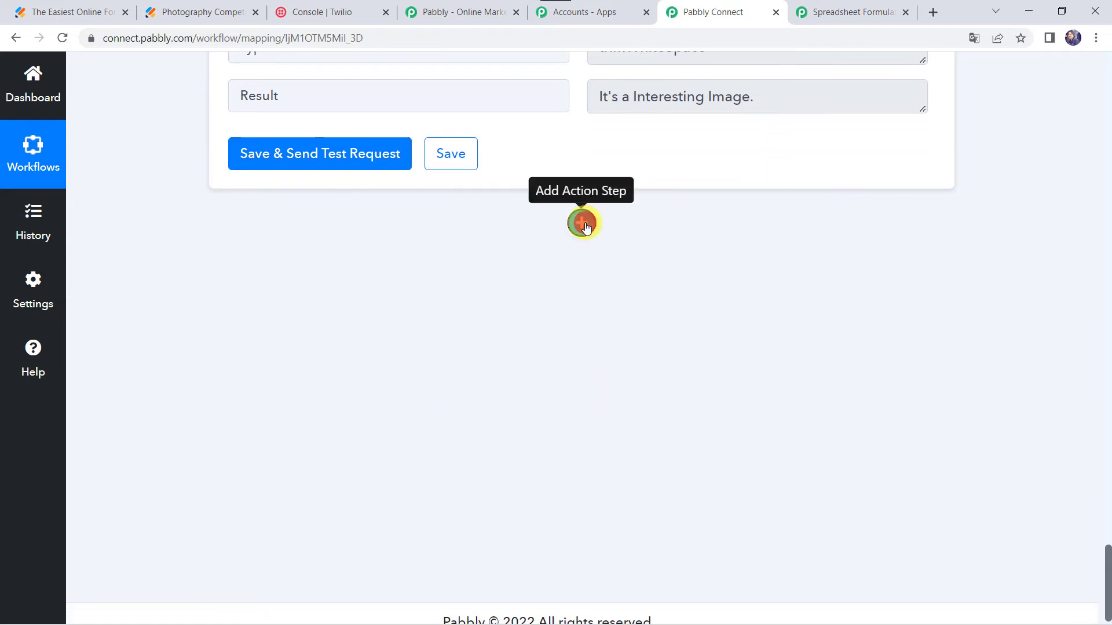
{"action": "left_click", "coordinate": [583, 225]}
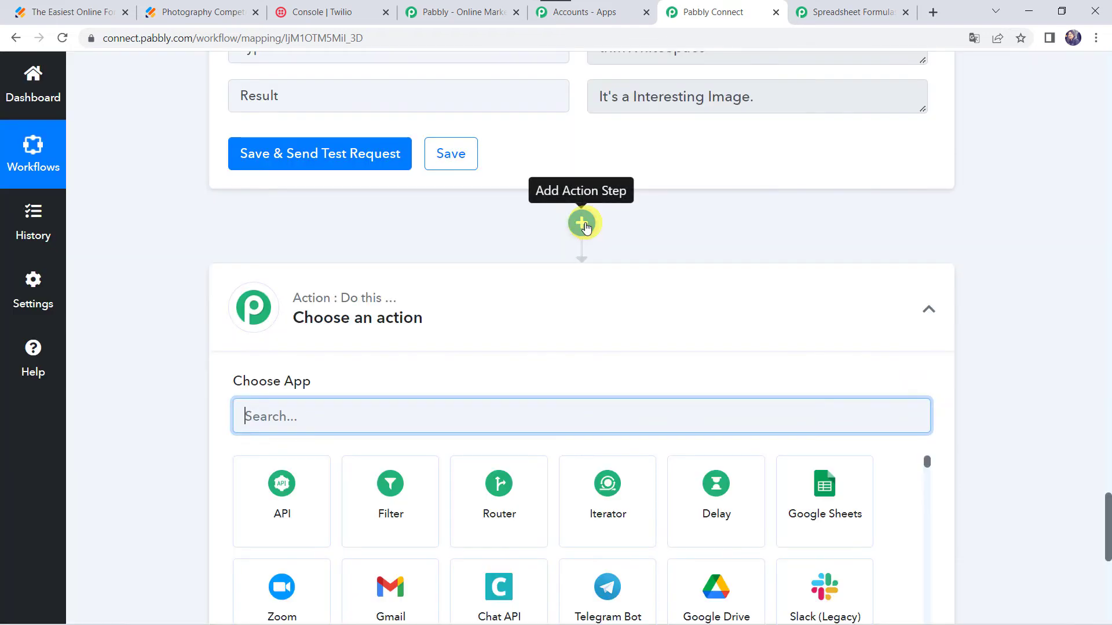
{"action": "type", "text": "T"}
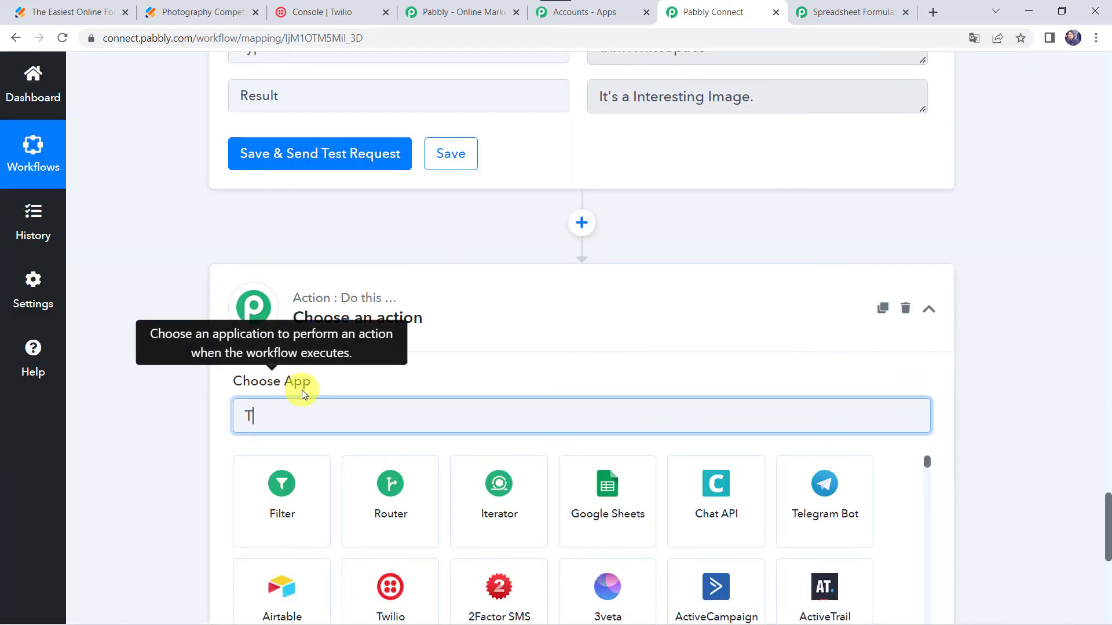
{"action": "type", "text": "wilio"}
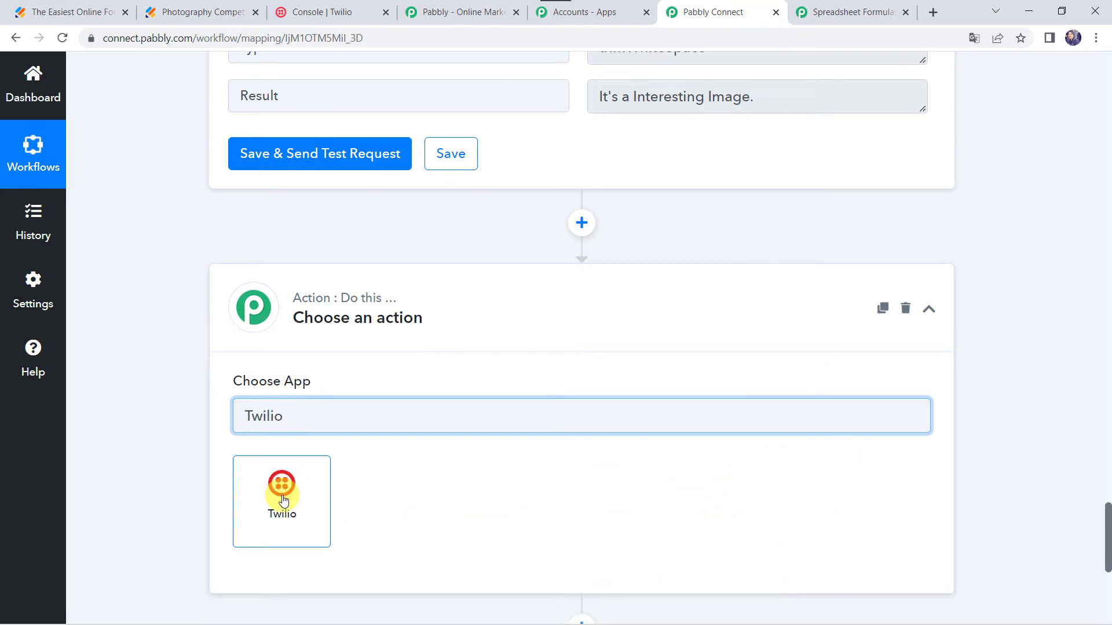
{"action": "left_click", "coordinate": [283, 499]}
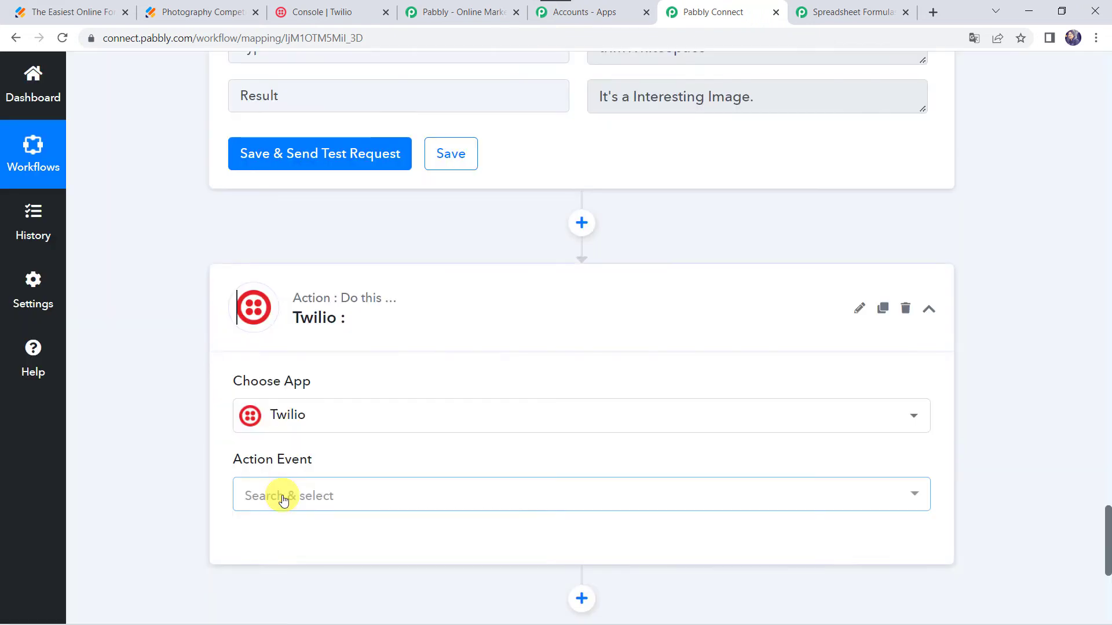
{"action": "left_click", "coordinate": [270, 505]}
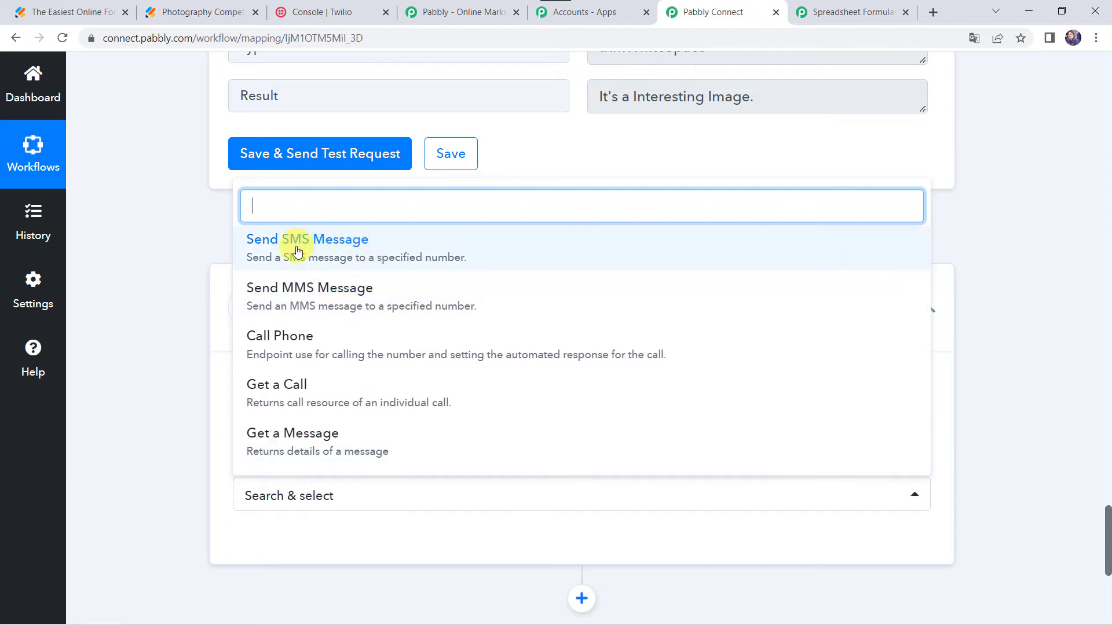
{"action": "left_click", "coordinate": [321, 242]}
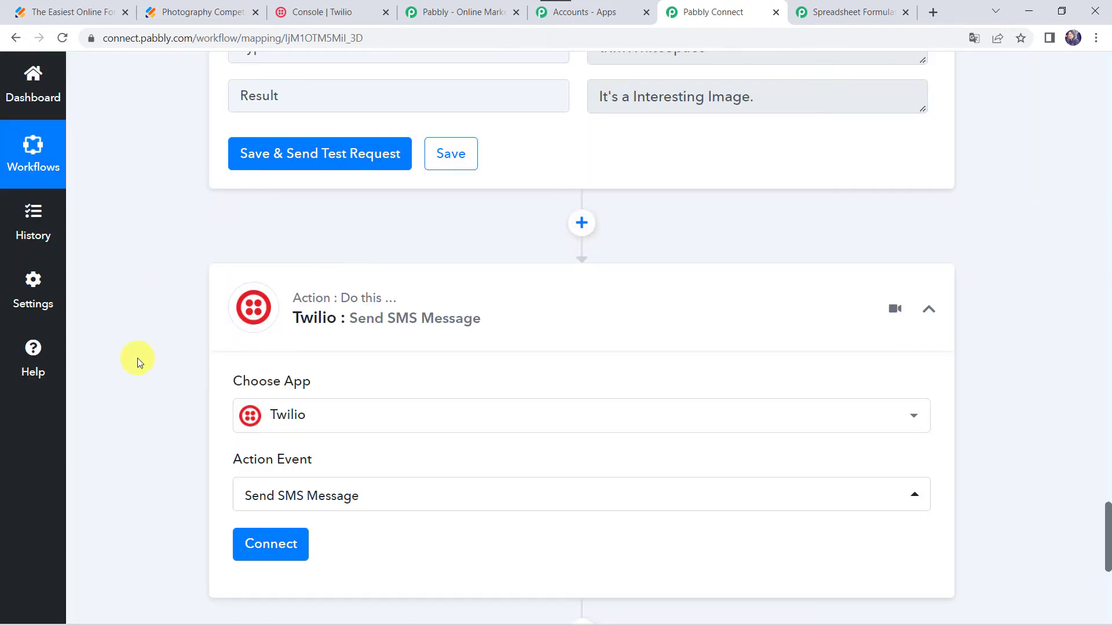
- Open the Twilio step's connection dialog and choose to add a new connection
{"action": "scroll", "coordinate": [138, 358], "scroll_direction": "down", "scroll_amount": 3}
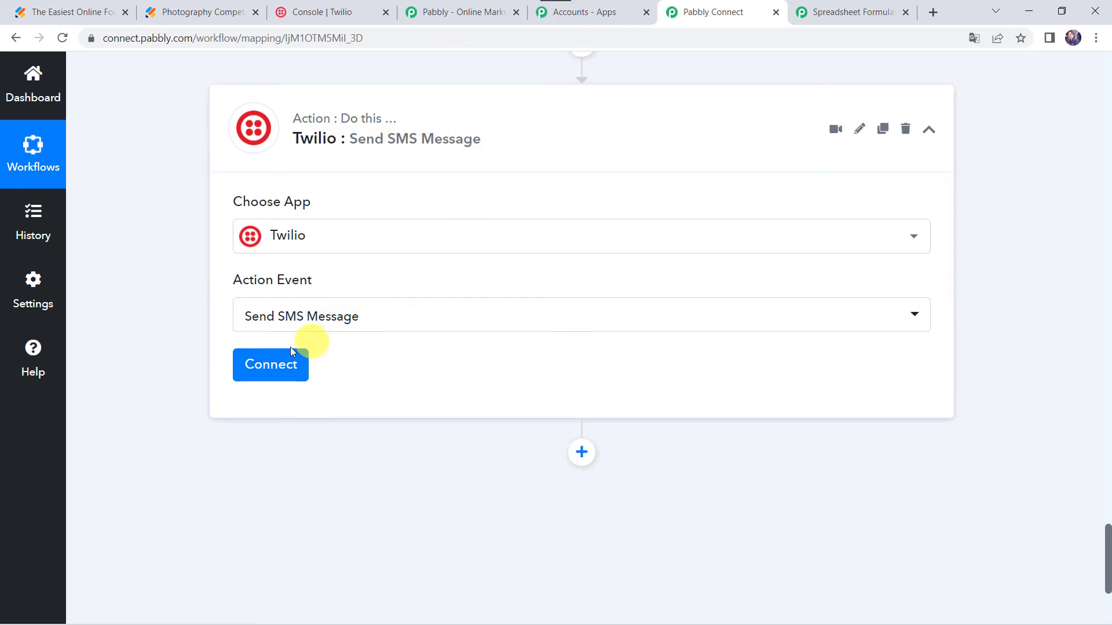
{"action": "left_click", "coordinate": [271, 368]}
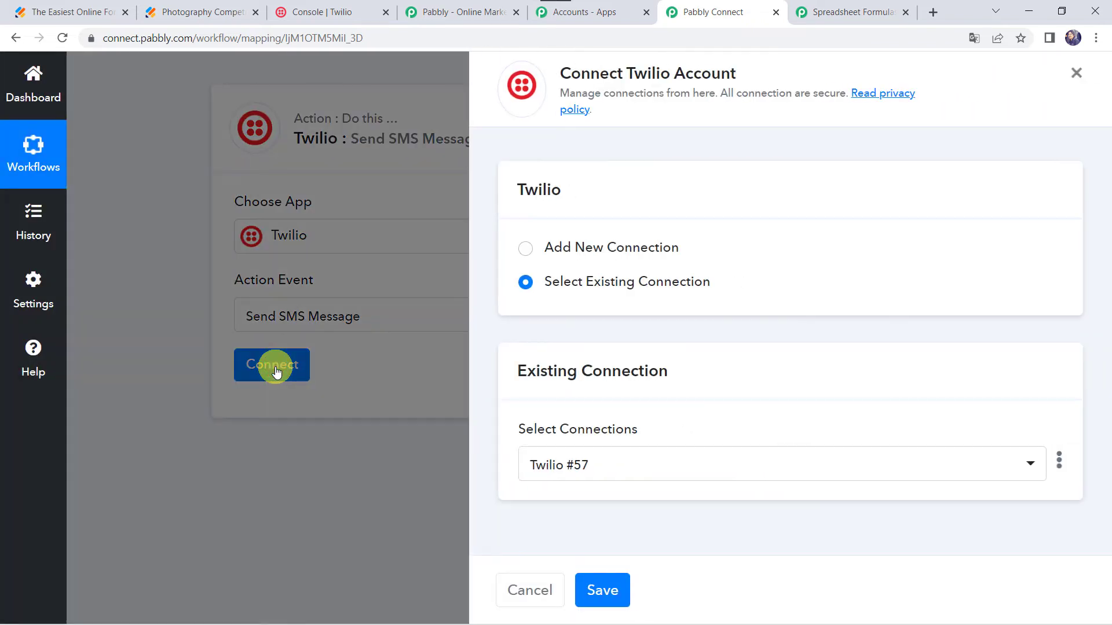
{"action": "left_click", "coordinate": [617, 251]}
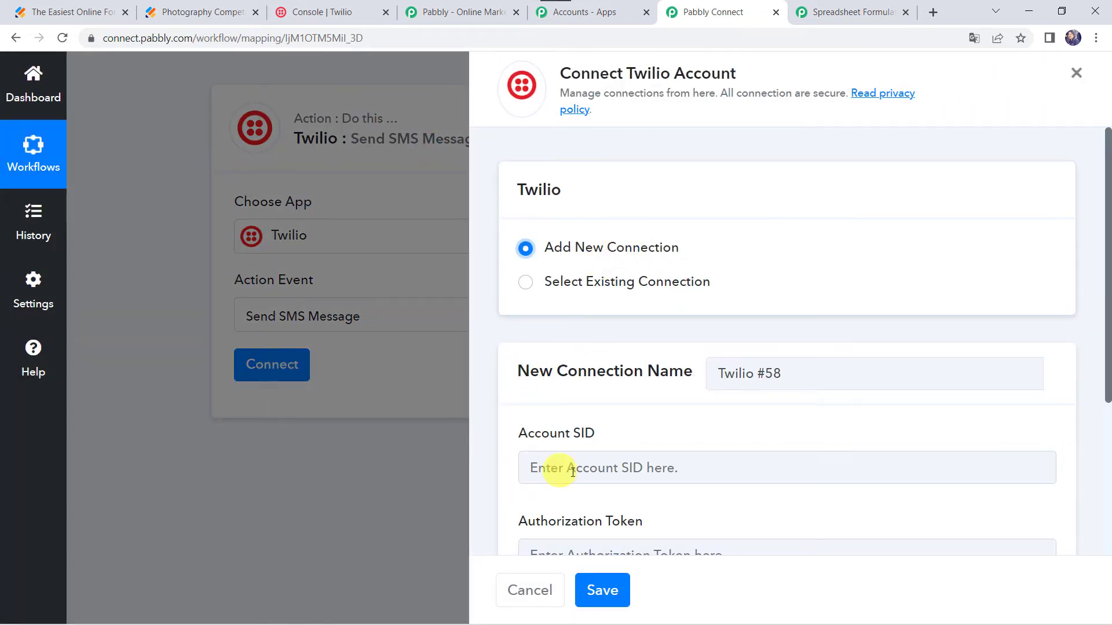
{"action": "scroll", "coordinate": [533, 281], "scroll_direction": "down", "scroll_amount": 3}
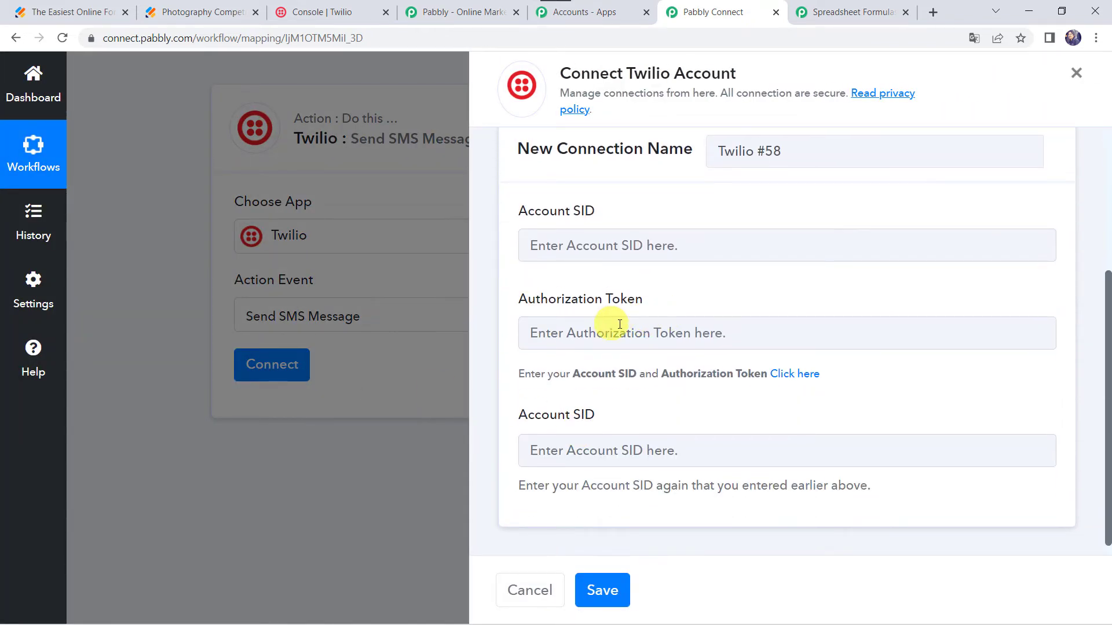
- Copy the Account SID from the Twilio console and paste it into both Account SID fields of the new connection
{"action": "left_click", "coordinate": [326, 11]}
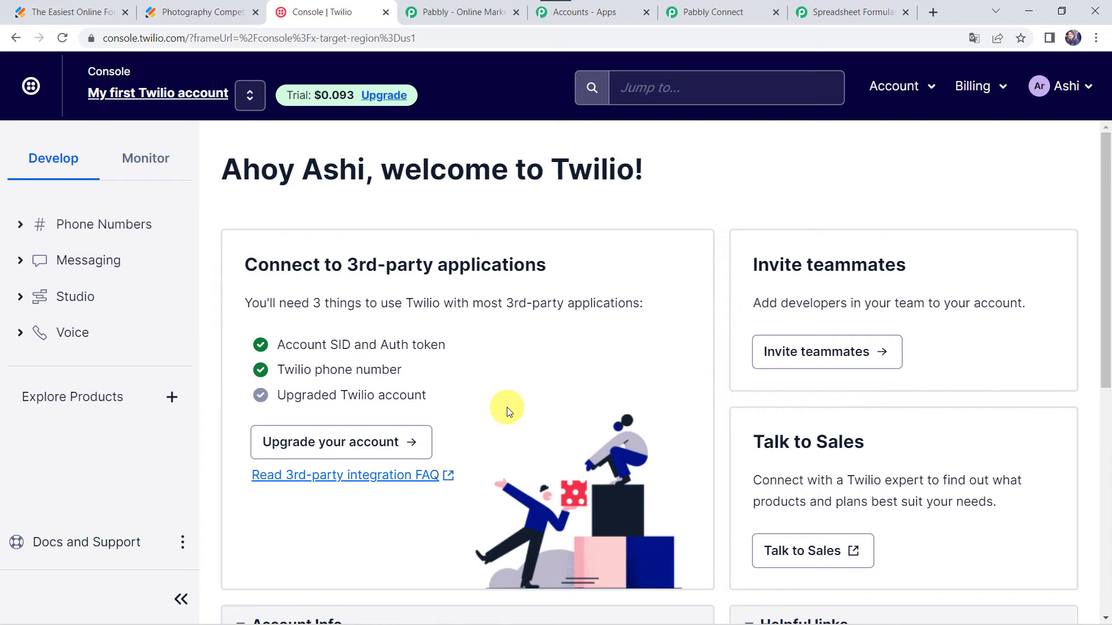
{"action": "scroll", "coordinate": [506, 408], "scroll_direction": "down", "scroll_amount": 7}
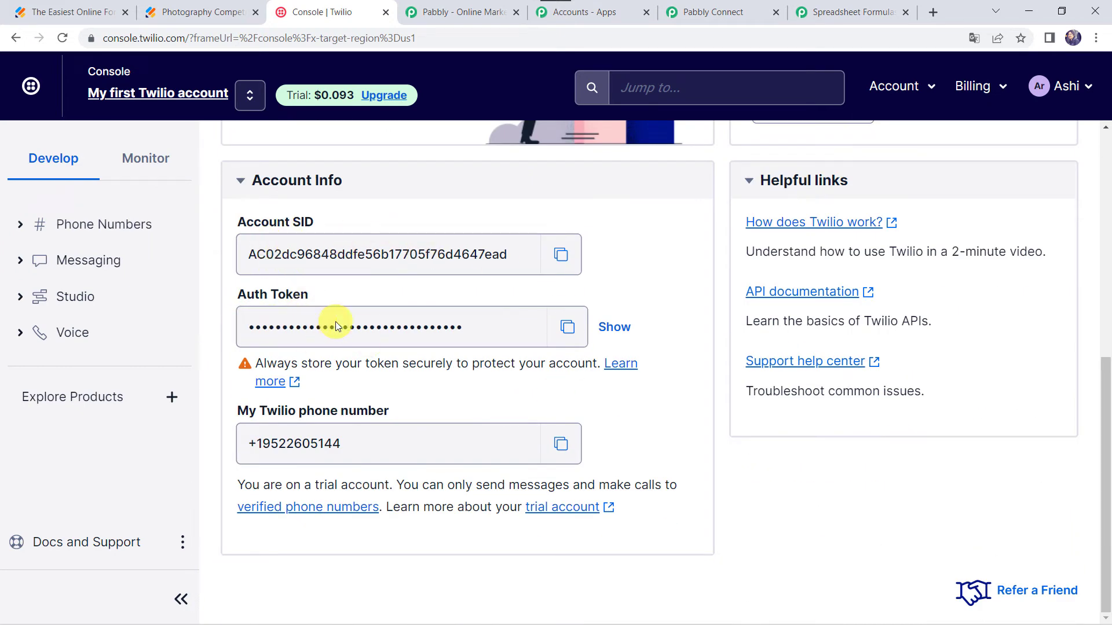
{"action": "left_click", "coordinate": [561, 257]}
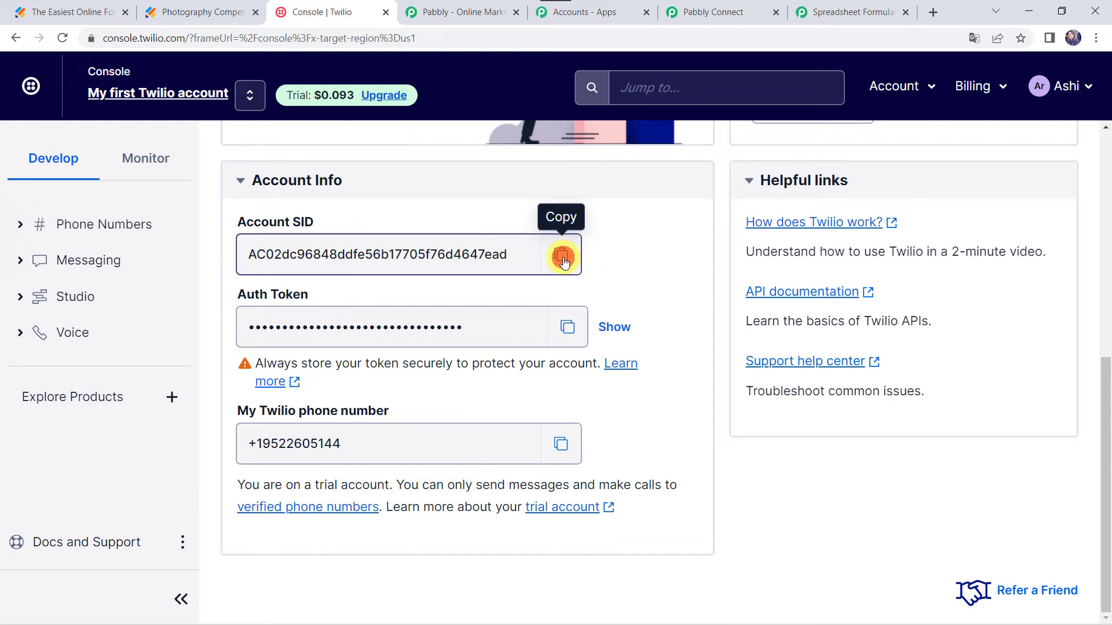
{"action": "left_click", "coordinate": [724, 12]}
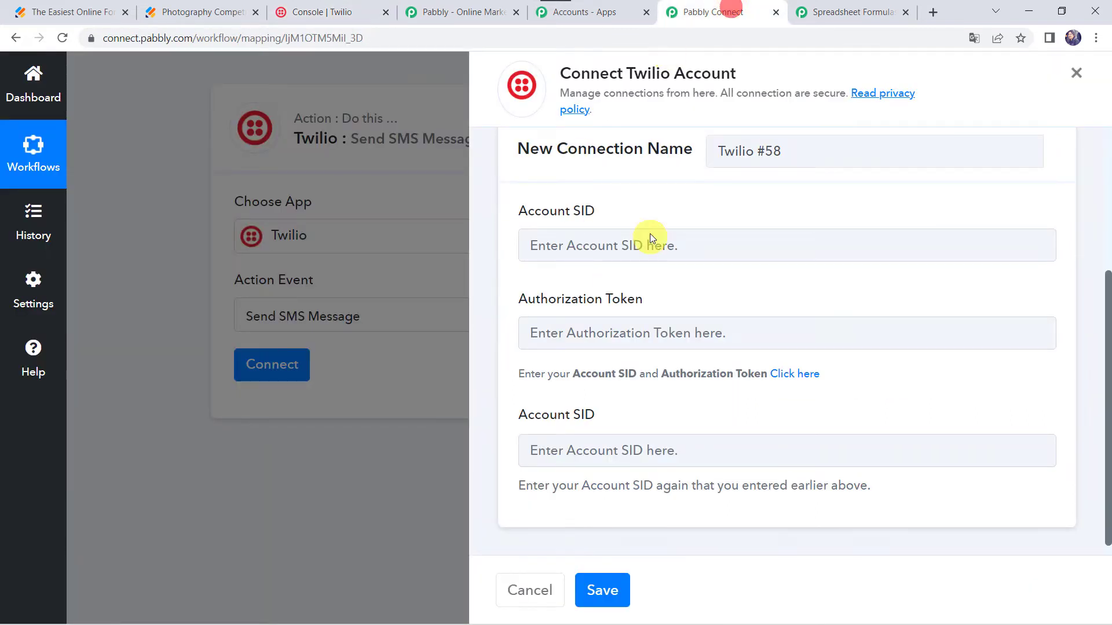
{"action": "left_click", "coordinate": [593, 248]}
{"action": "key", "text": "ctrl+v"}
{"action": "left_click", "coordinate": [562, 449]}
{"action": "key", "text": "ctrl+v"}
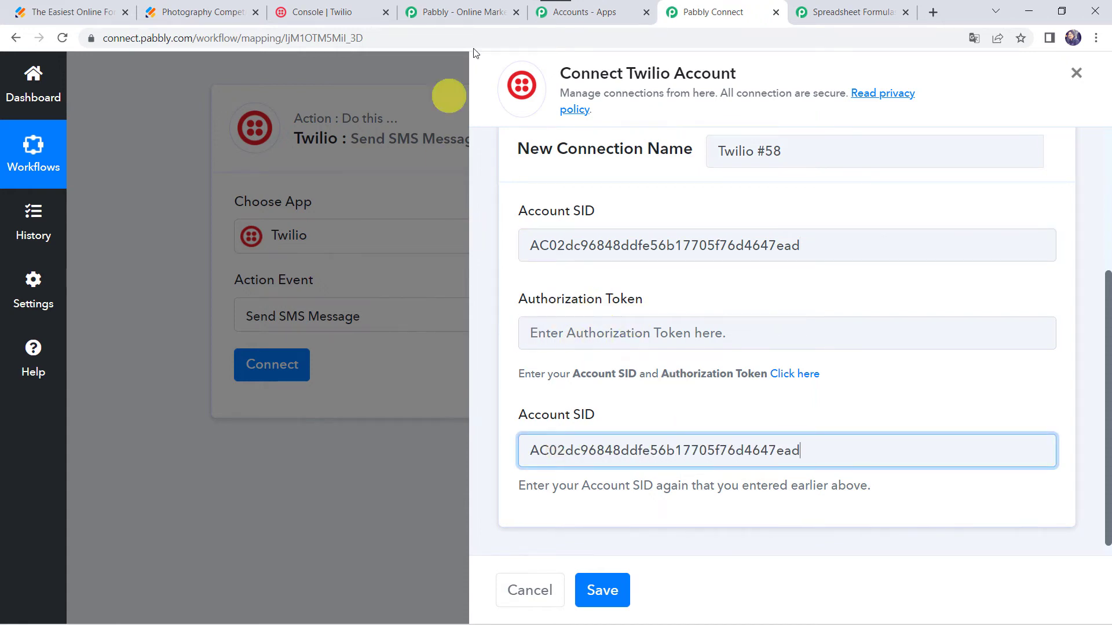
- Reveal and copy the Twilio Auth Token, paste it into the Authorization Token field, and save the connection
{"action": "left_click", "coordinate": [334, 12]}
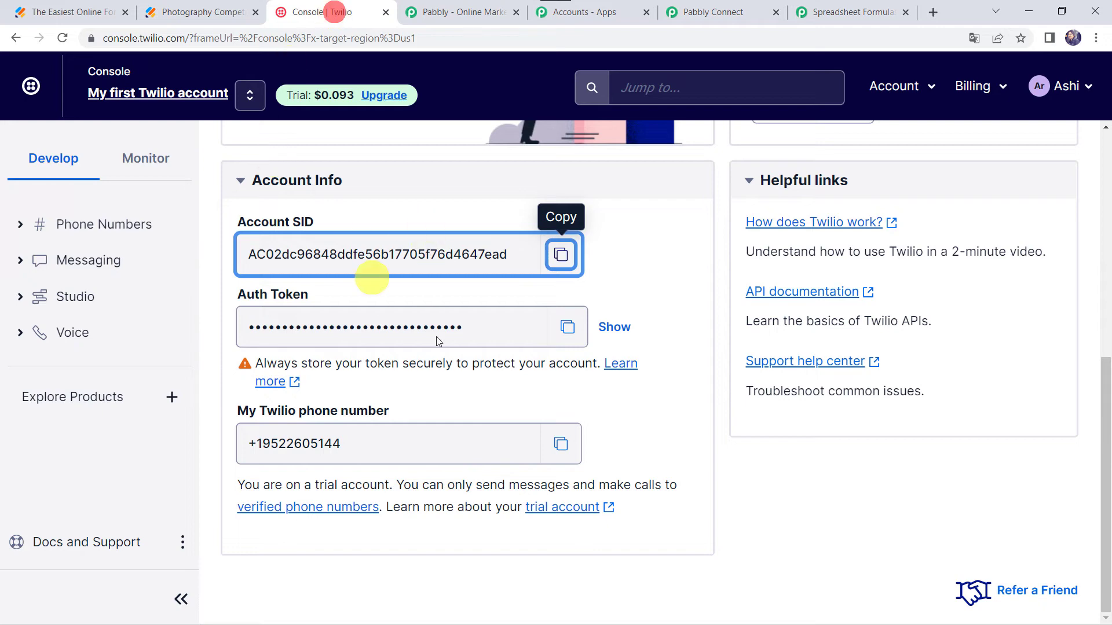
{"action": "left_click", "coordinate": [612, 328]}
{"action": "left_click", "coordinate": [568, 326]}
{"action": "left_click", "coordinate": [721, 12]}
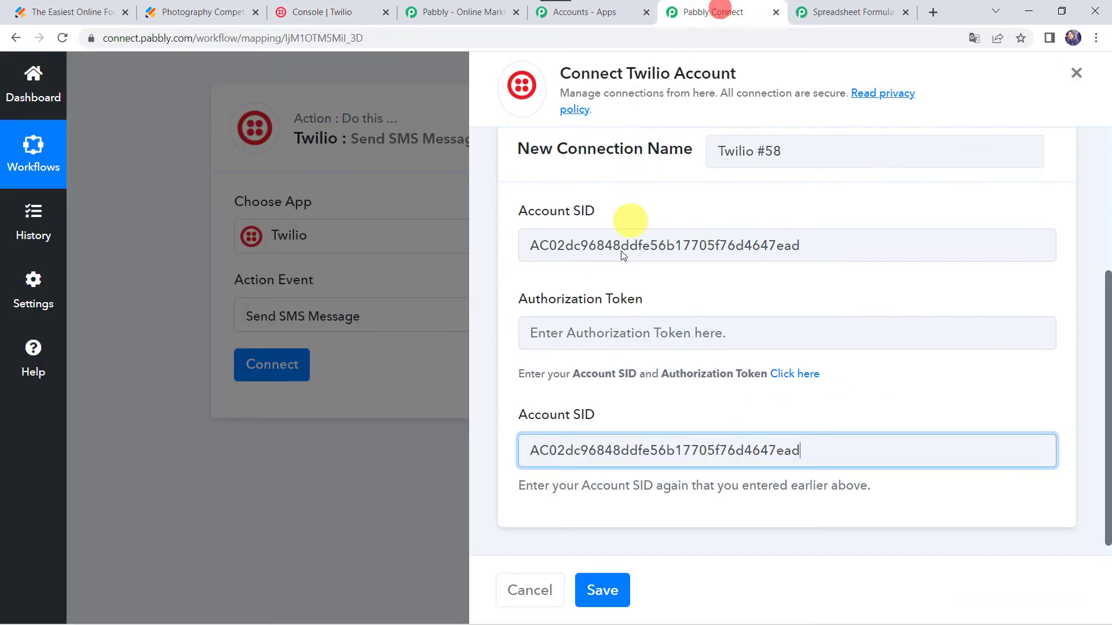
{"action": "left_click", "coordinate": [575, 333]}
{"action": "key", "text": "ctrl+v"}
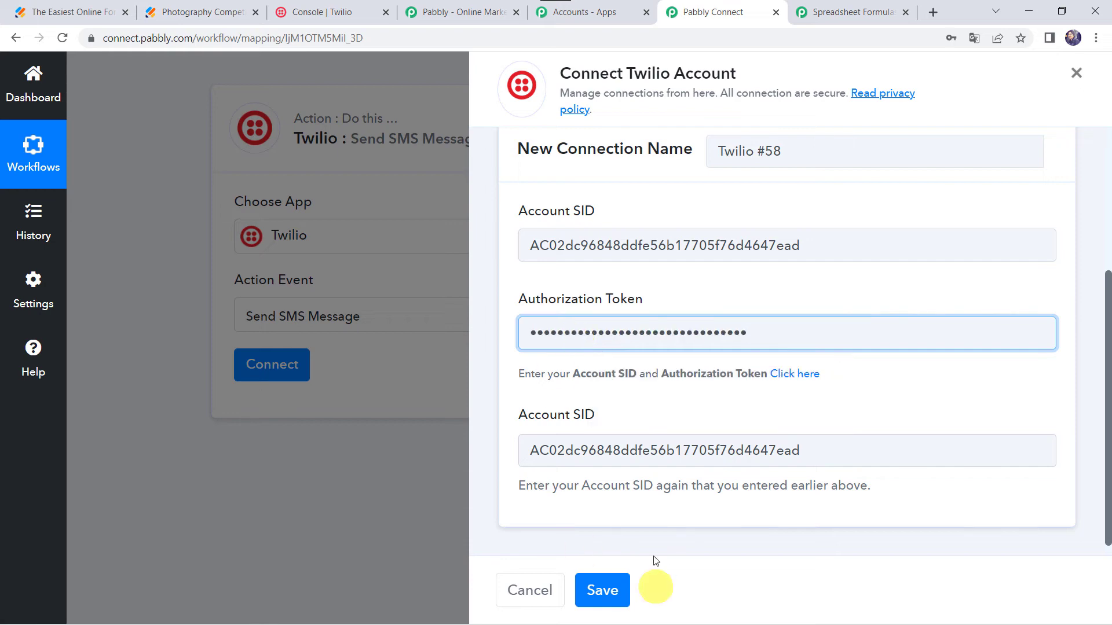
{"action": "left_click", "coordinate": [592, 589]}
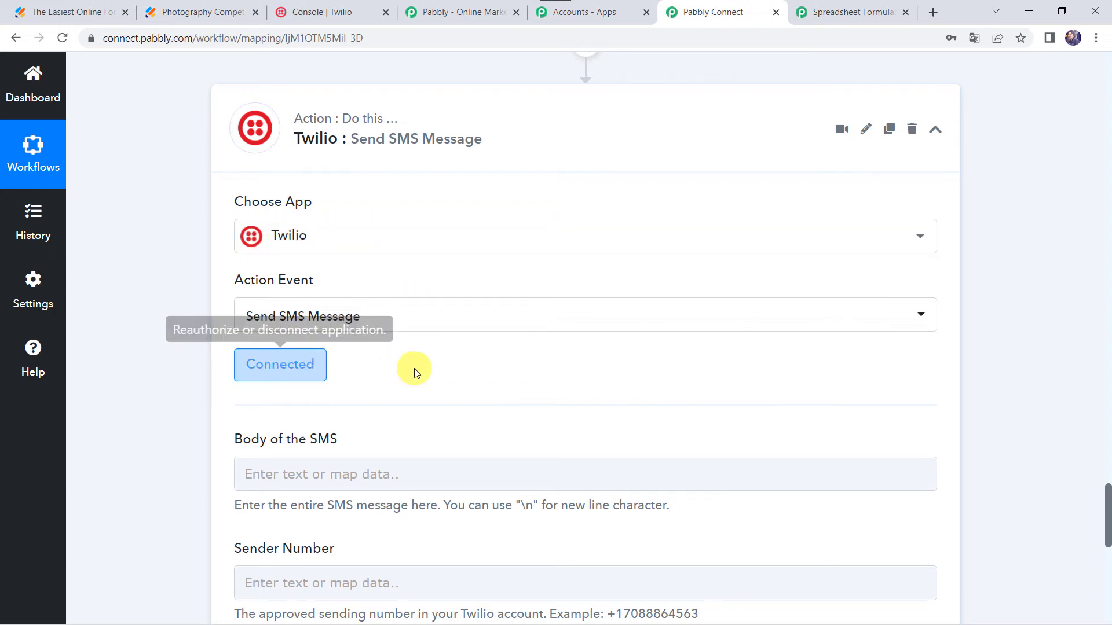
- Write the SMS body as "Hello" with the JotForm first and last name, a comma, and "We have received your submission."
{"action": "scroll", "coordinate": [412, 367], "scroll_direction": "down", "scroll_amount": 4}
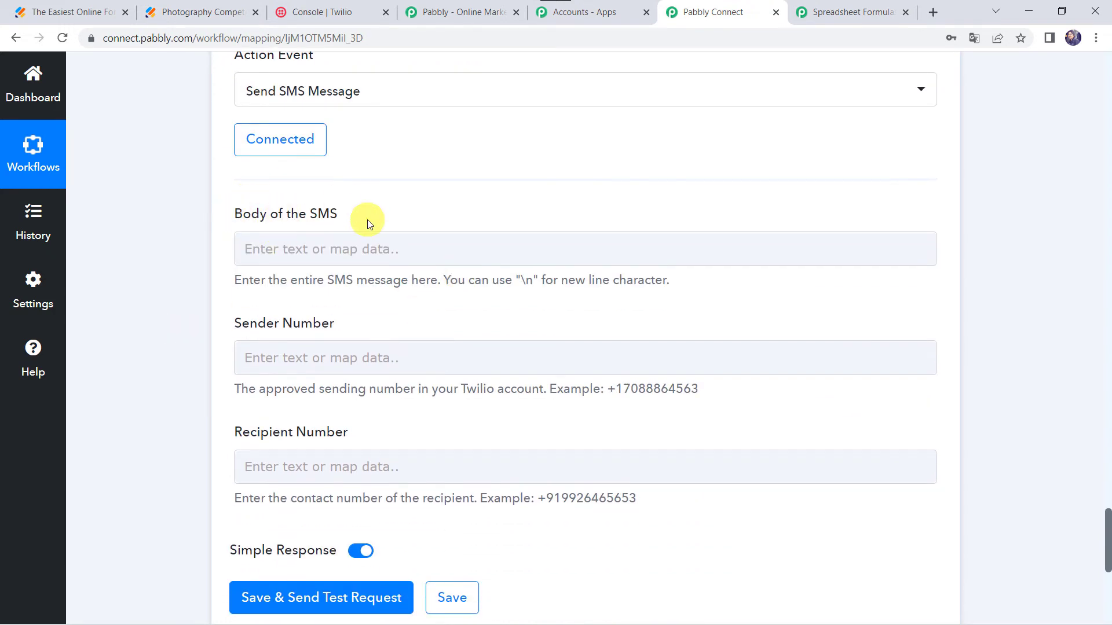
{"action": "left_click", "coordinate": [270, 236]}
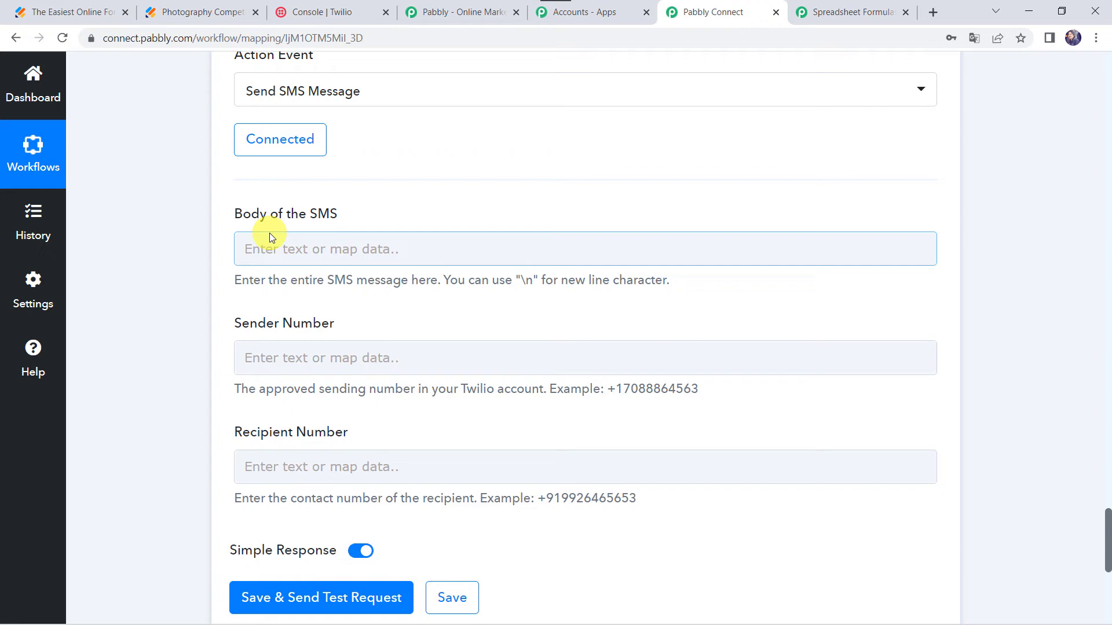
{"action": "left_click", "coordinate": [267, 248]}
{"action": "type", "text": "H"}
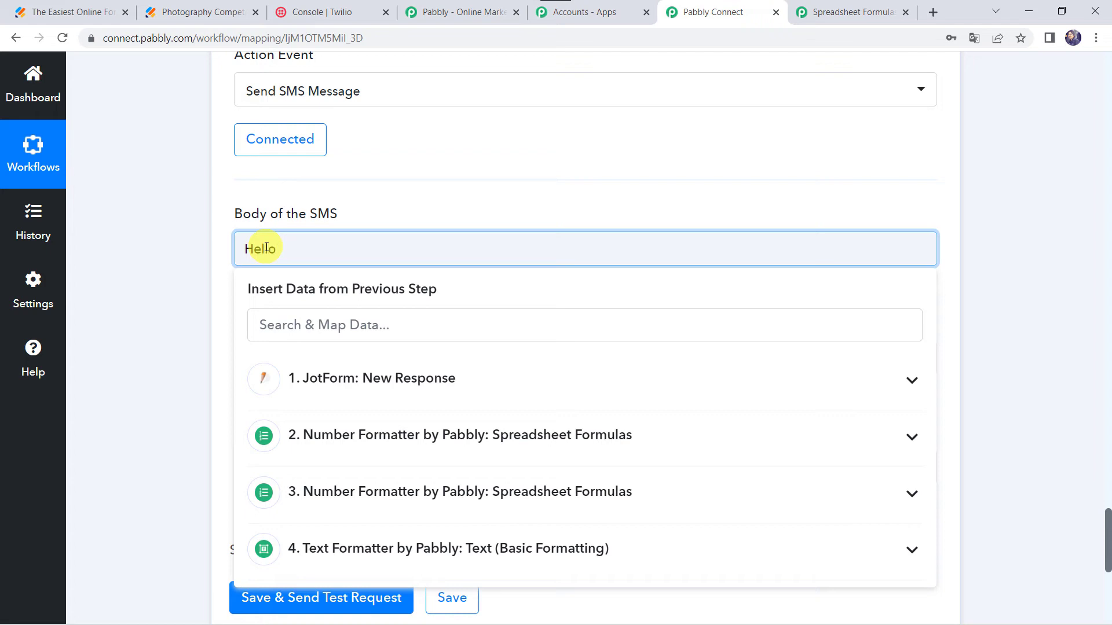
{"action": "type", "text": "ello"}
{"action": "left_click", "coordinate": [337, 378]}
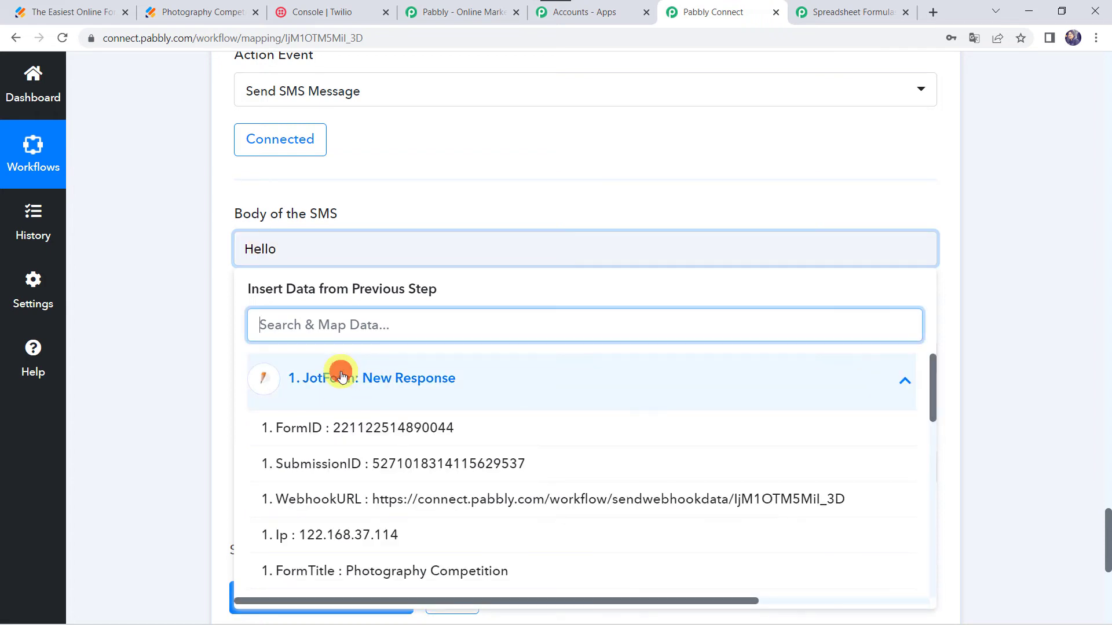
{"action": "scroll", "coordinate": [416, 499], "scroll_direction": "down", "scroll_amount": 3}
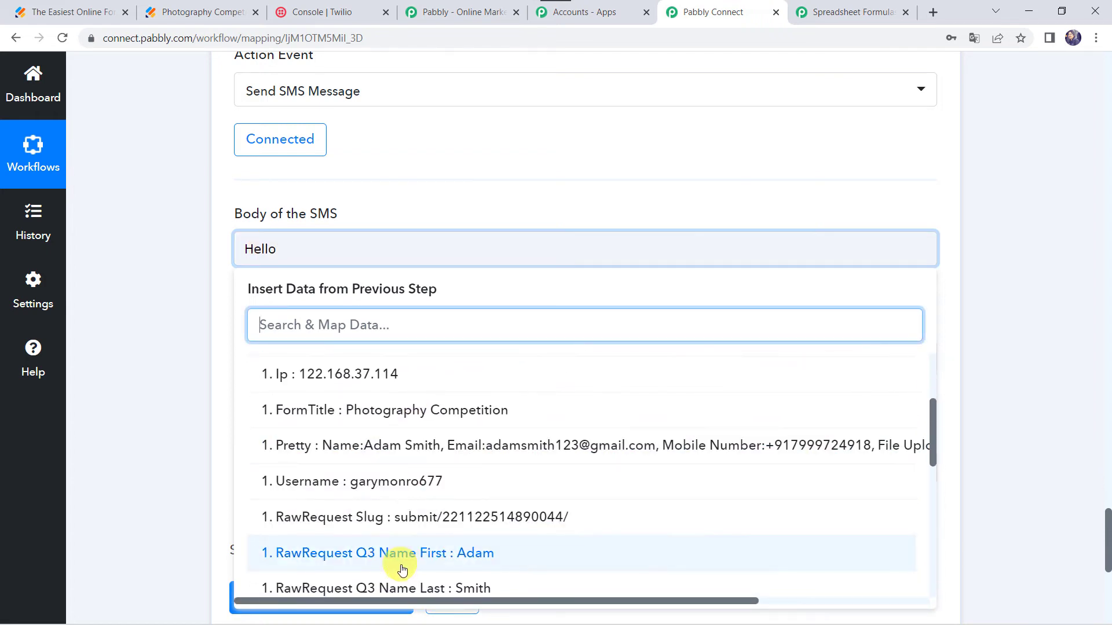
{"action": "left_click", "coordinate": [404, 567]}
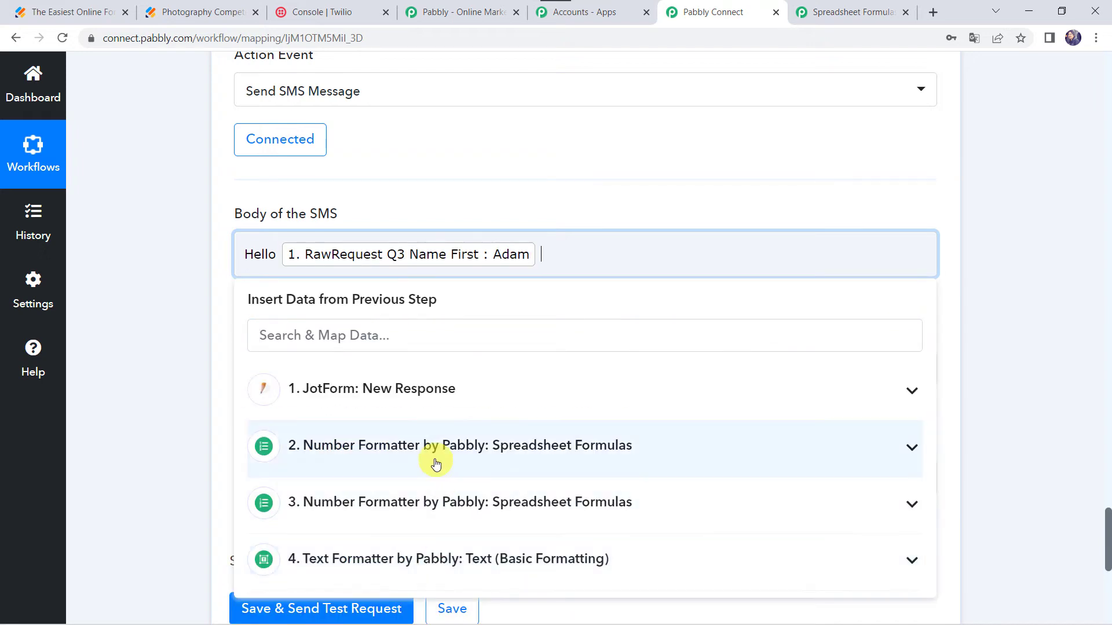
{"action": "left_click", "coordinate": [458, 392]}
{"action": "scroll", "coordinate": [454, 382], "scroll_direction": "down", "scroll_amount": 3}
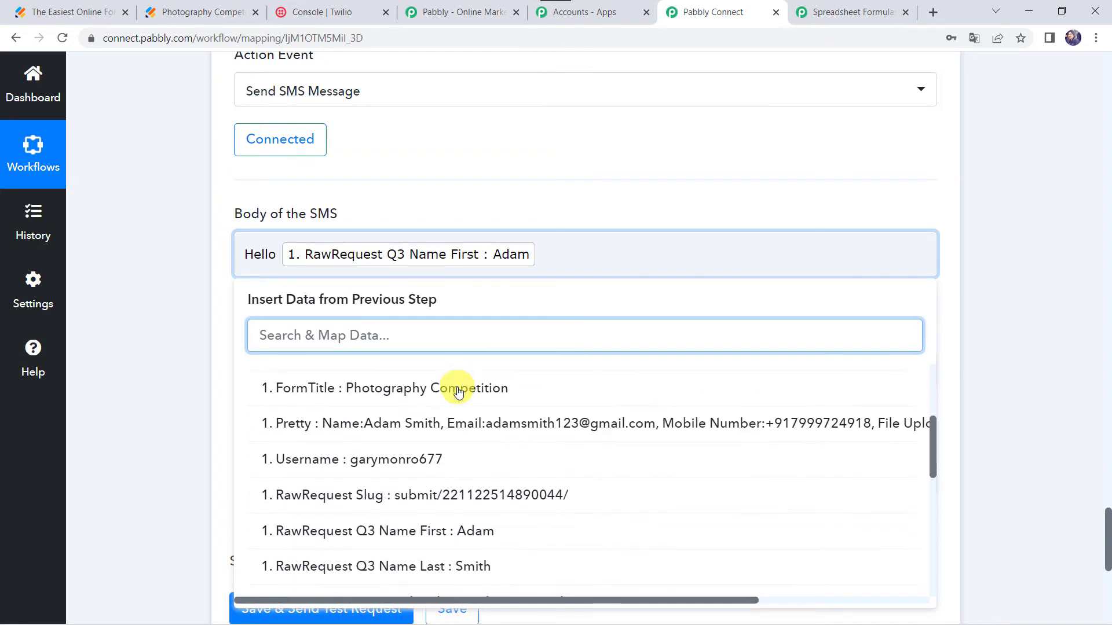
{"action": "left_click", "coordinate": [445, 566]}
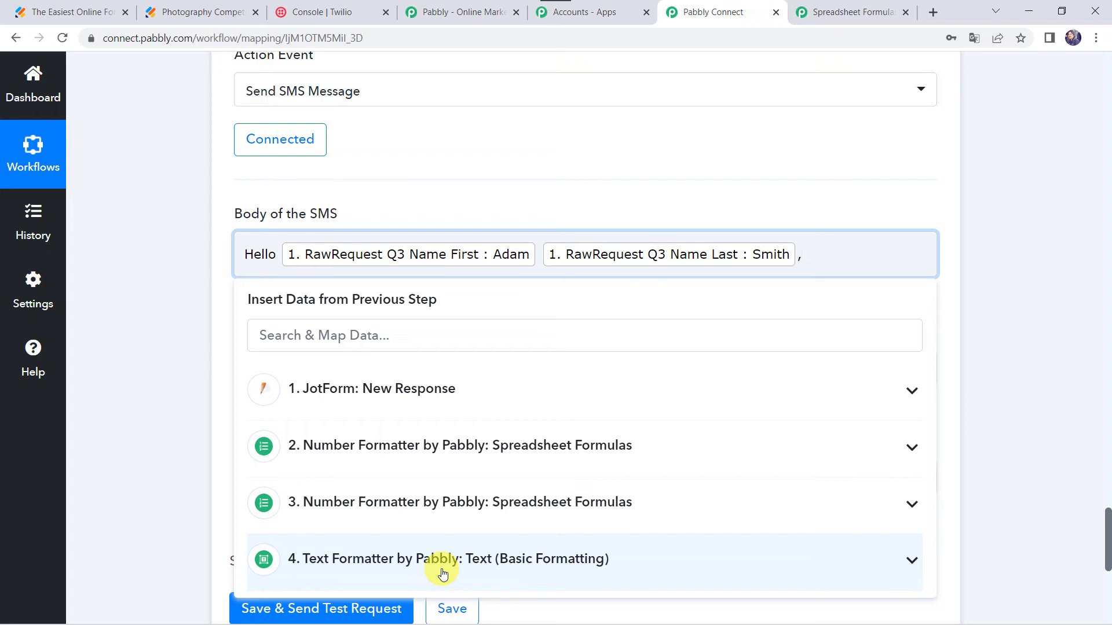
{"action": "type", "text": ","}
{"action": "key", "text": "Return"}
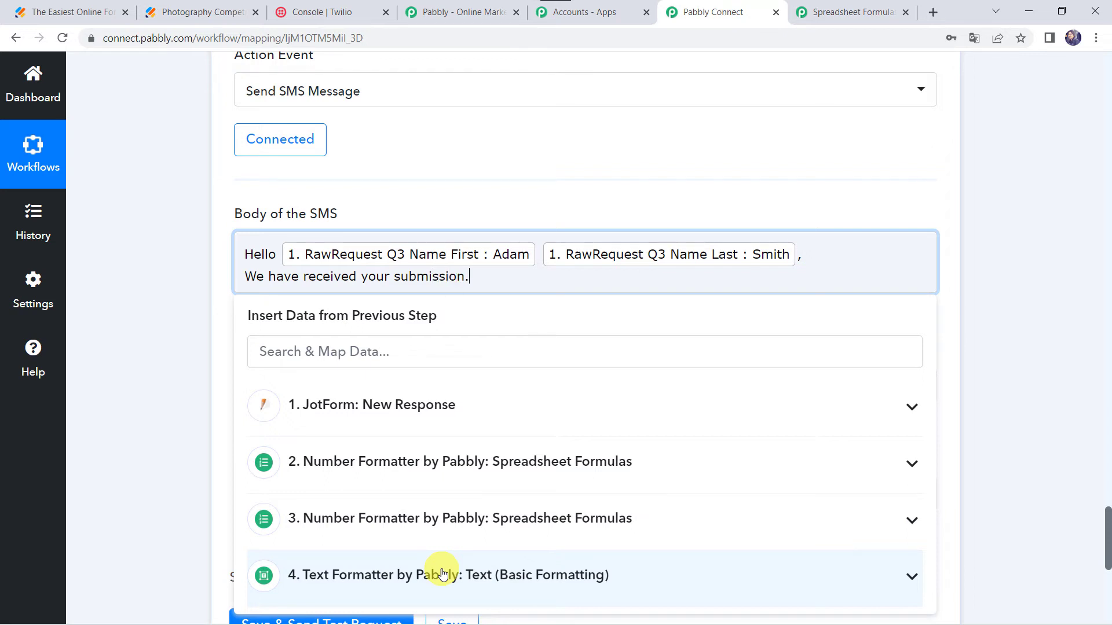
{"action": "key", "text": "Return"}
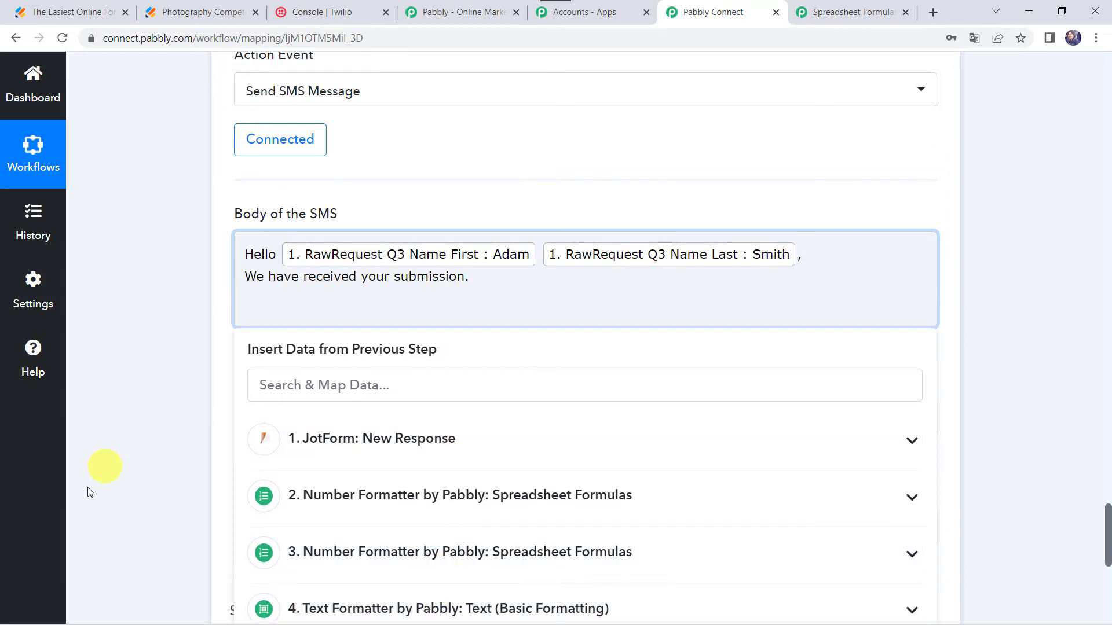
- Append the step 4 Result to the SMS body, followed by "Regards," and "Pabbly." on separate lines
{"action": "scroll", "coordinate": [88, 489], "scroll_direction": "down", "scroll_amount": 1}
{"action": "scroll", "coordinate": [88, 489], "scroll_direction": "down", "scroll_amount": 2}
{"action": "left_click", "coordinate": [373, 429]}
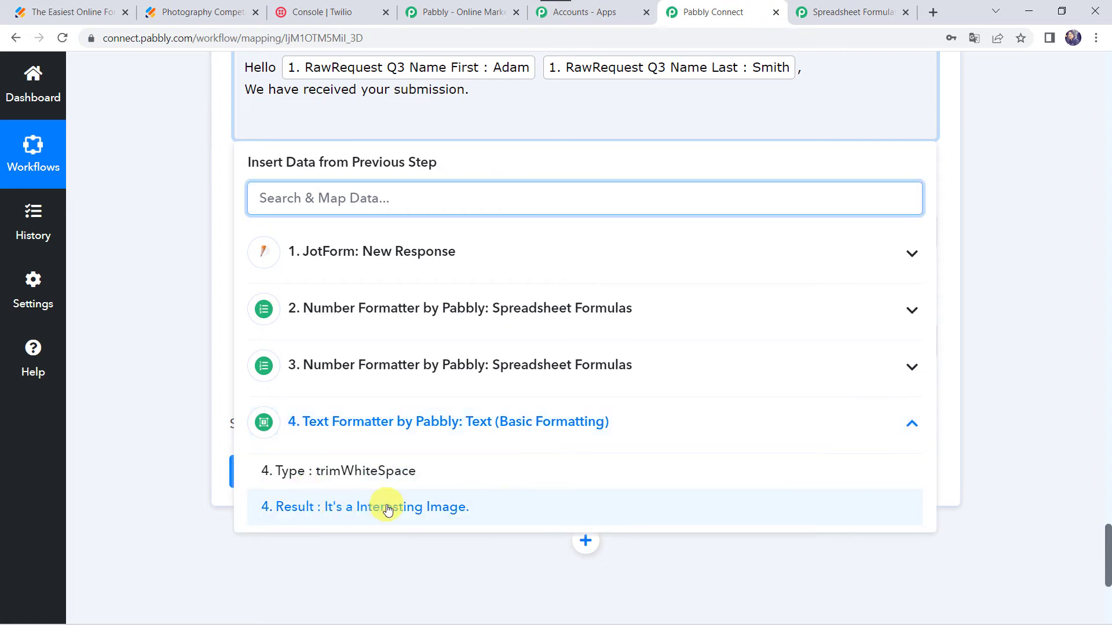
{"action": "left_click", "coordinate": [386, 507]}
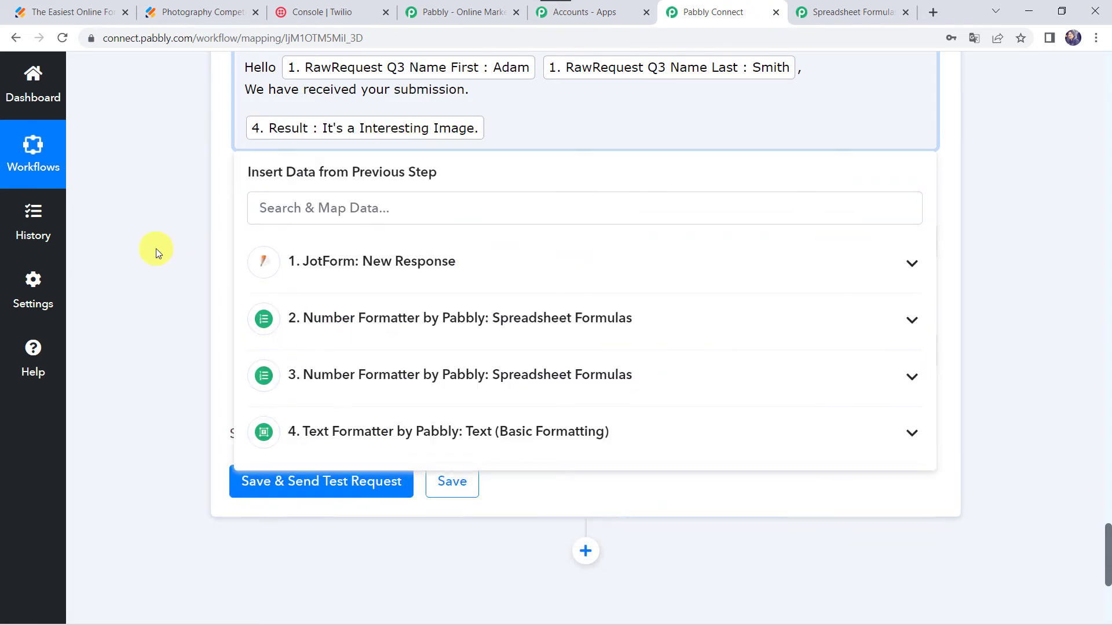
{"action": "key", "text": "Return"}
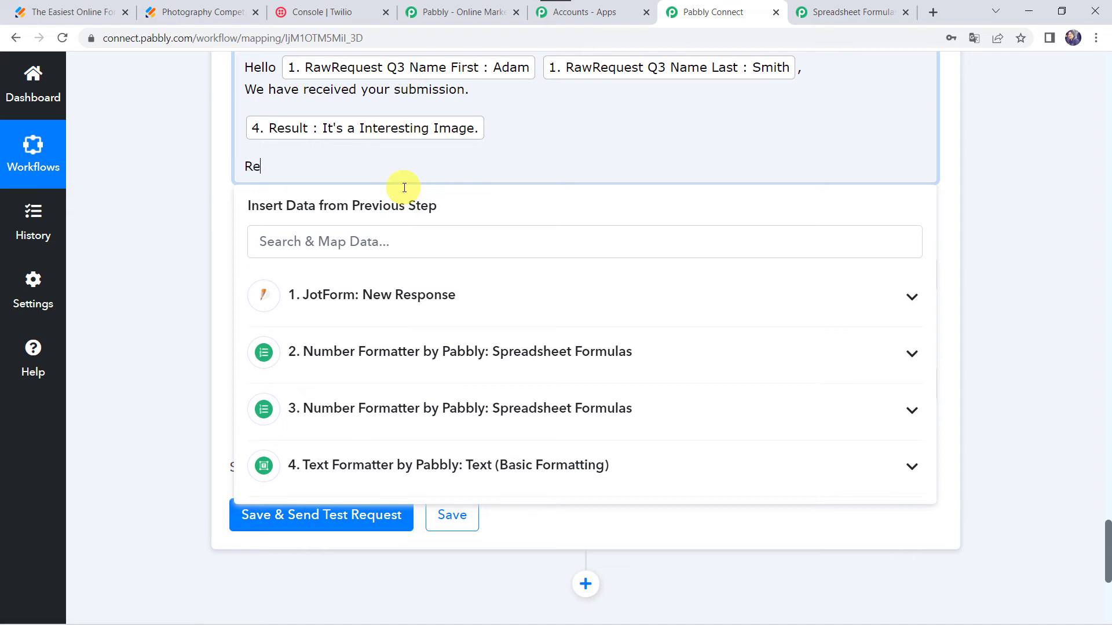
{"action": "type", "text": "Regards,"}
{"action": "key", "text": "Return"}
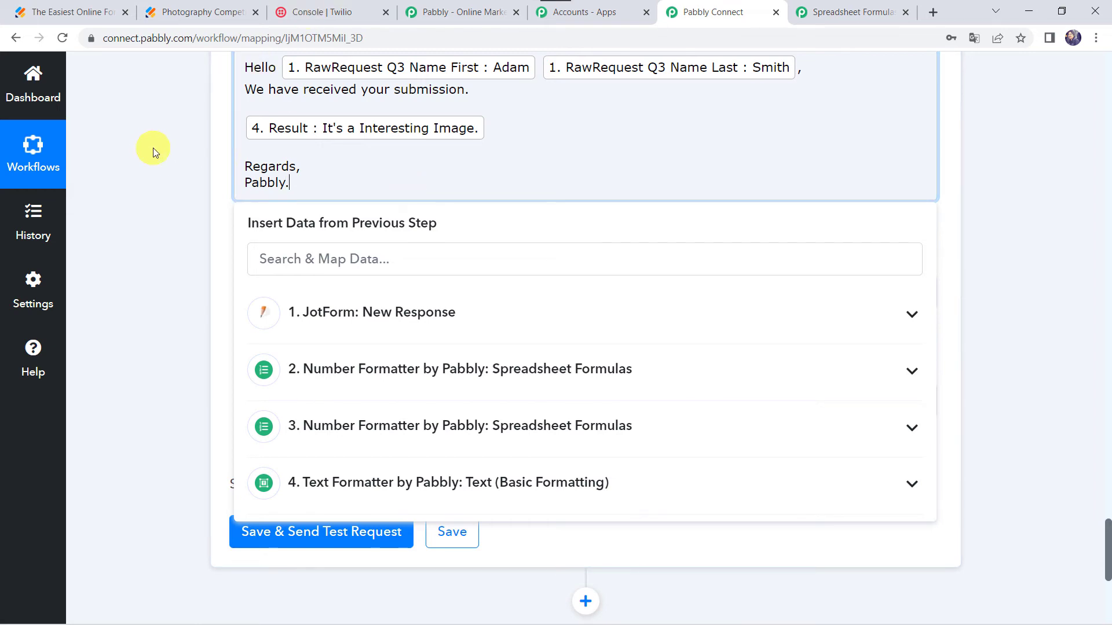
- Copy the Twilio phone number from the console and paste it into the Sender Number field
{"action": "scroll", "coordinate": [149, 149], "scroll_direction": "up", "scroll_amount": 3}
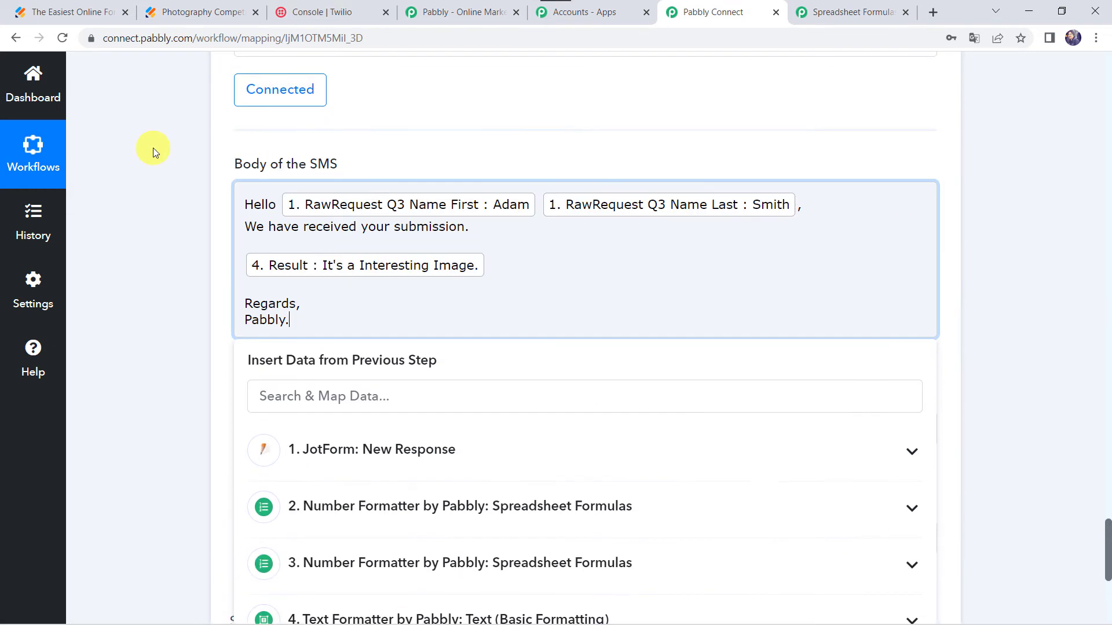
{"action": "left_click", "coordinate": [172, 261]}
{"action": "scroll", "coordinate": [252, 214], "scroll_direction": "up", "scroll_amount": 3}
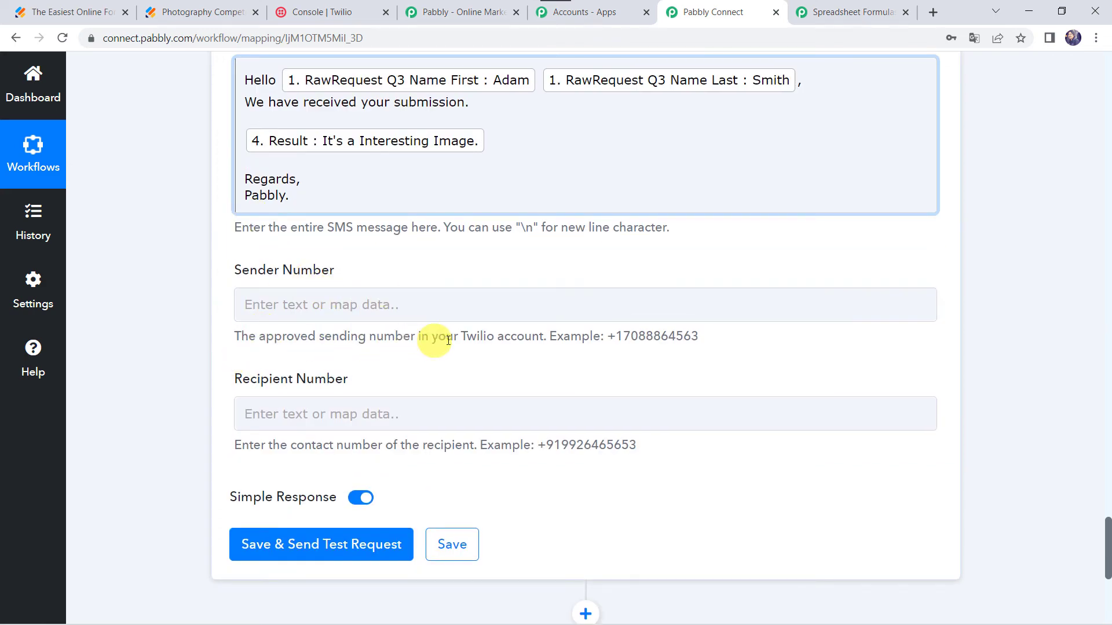
{"action": "left_click", "coordinate": [347, 12]}
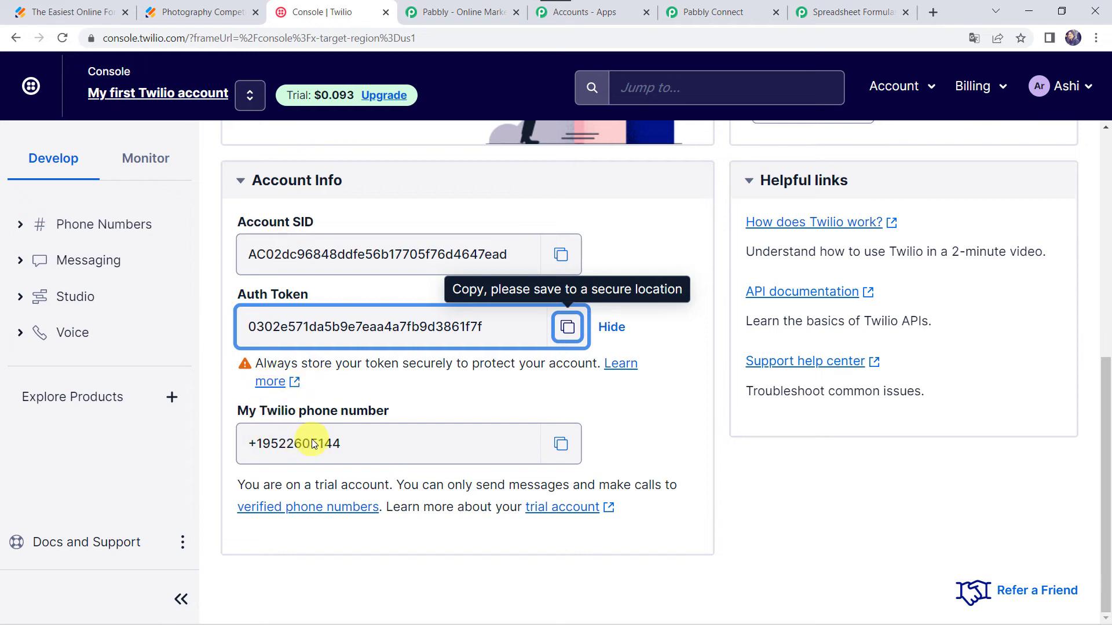
{"action": "left_click", "coordinate": [564, 450]}
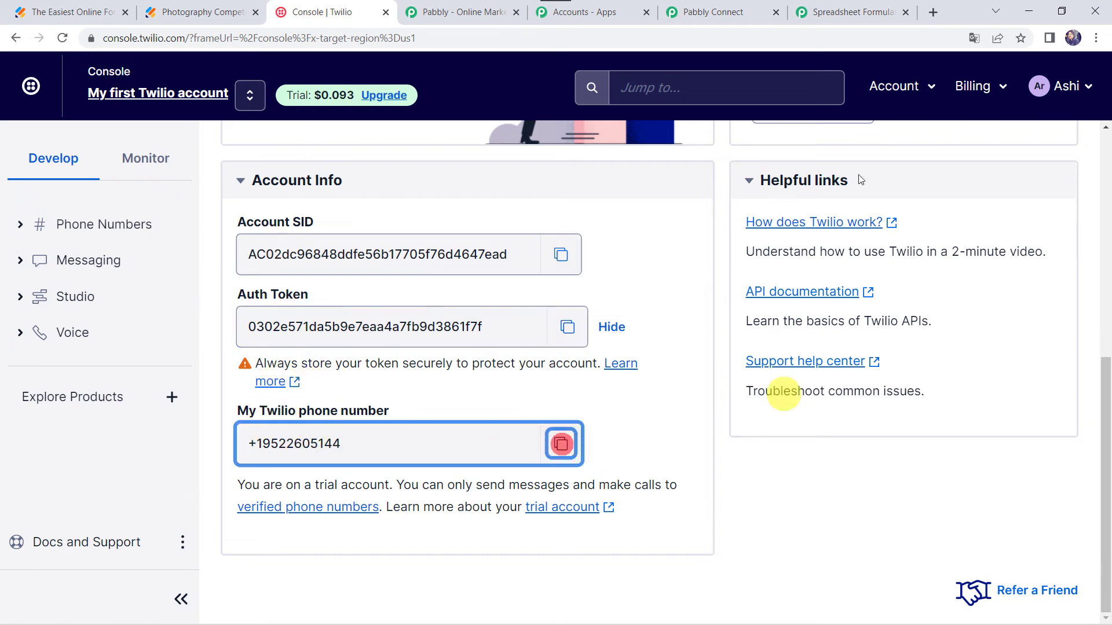
{"action": "left_click", "coordinate": [721, 16]}
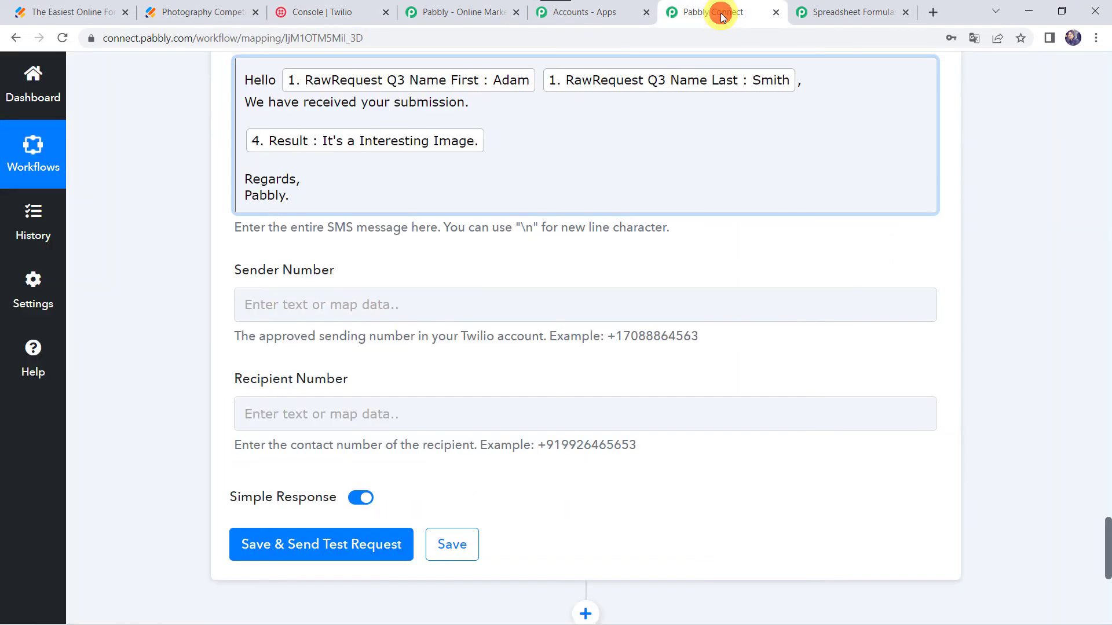
{"action": "left_click", "coordinate": [262, 304]}
{"action": "key", "text": "ctrl+v"}
{"action": "left_click", "coordinate": [155, 329]}
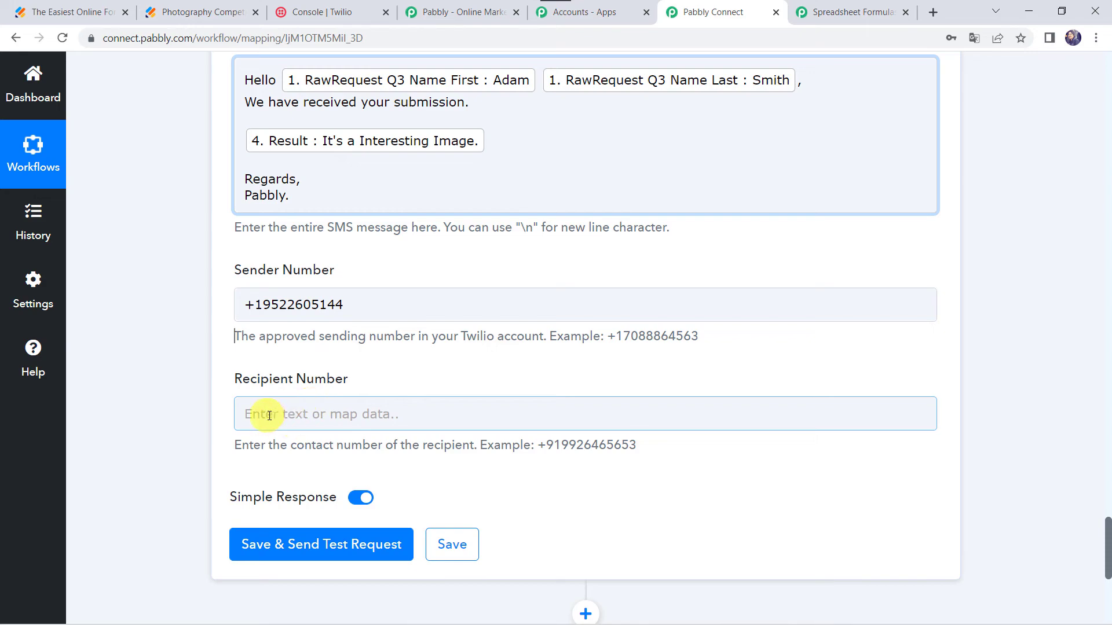
- Map the JotForm RawRequest Q6 MobileNumber into the Recipient Number field of the Twilio step
{"action": "scroll", "coordinate": [169, 212], "scroll_direction": "up", "scroll_amount": 20}
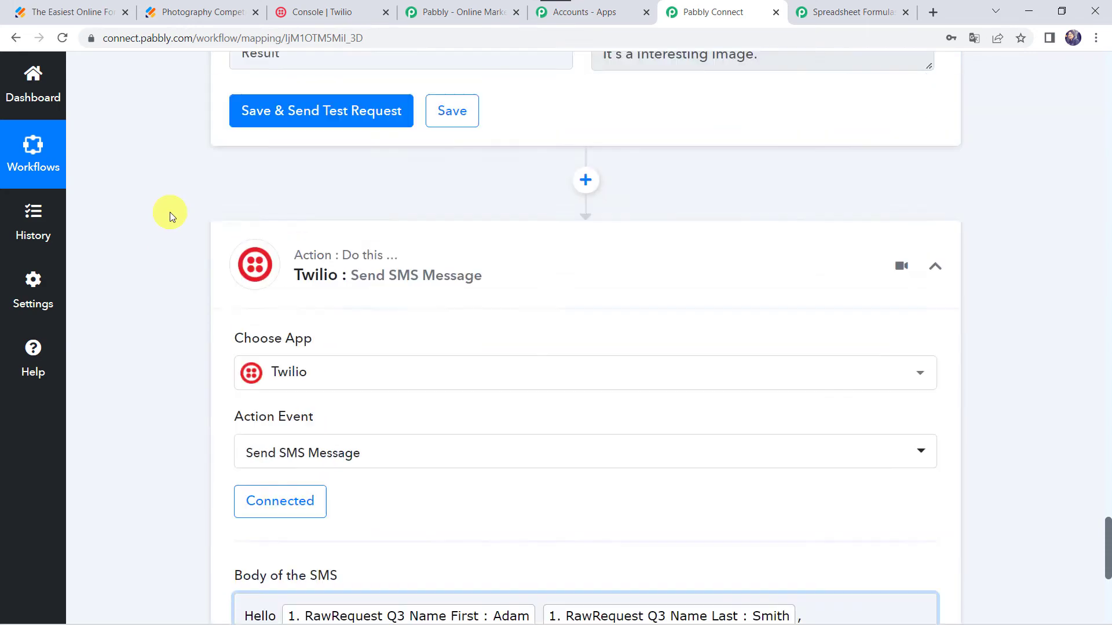
{"action": "scroll", "coordinate": [169, 212], "scroll_direction": "up", "scroll_amount": 15}
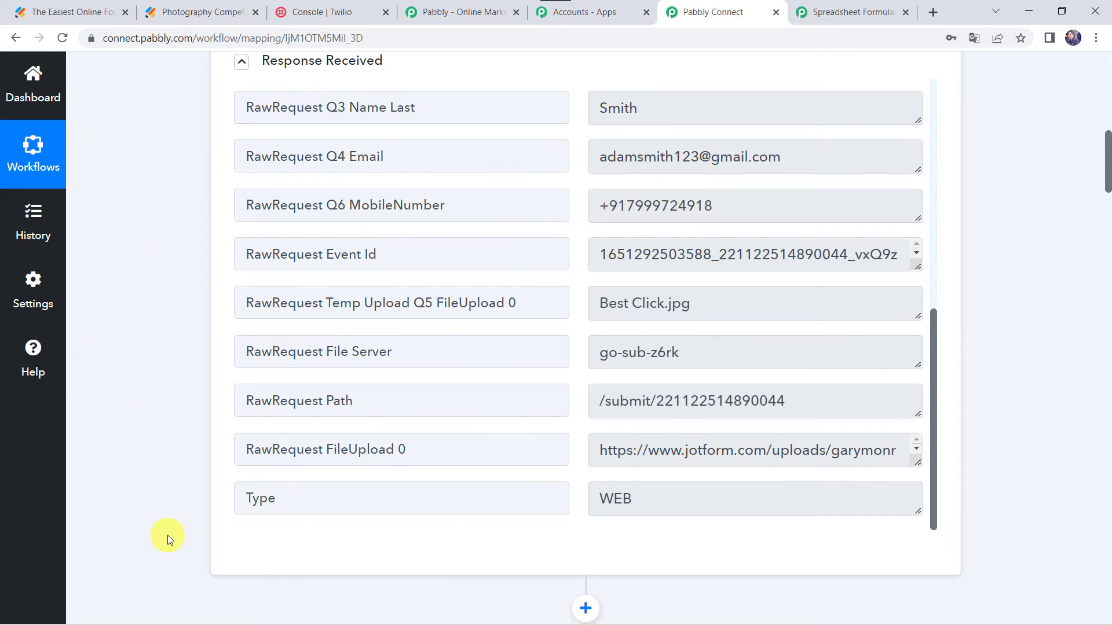
{"action": "scroll", "coordinate": [168, 535], "scroll_direction": "down", "scroll_amount": 20}
{"action": "scroll", "coordinate": [168, 535], "scroll_direction": "down", "scroll_amount": 20}
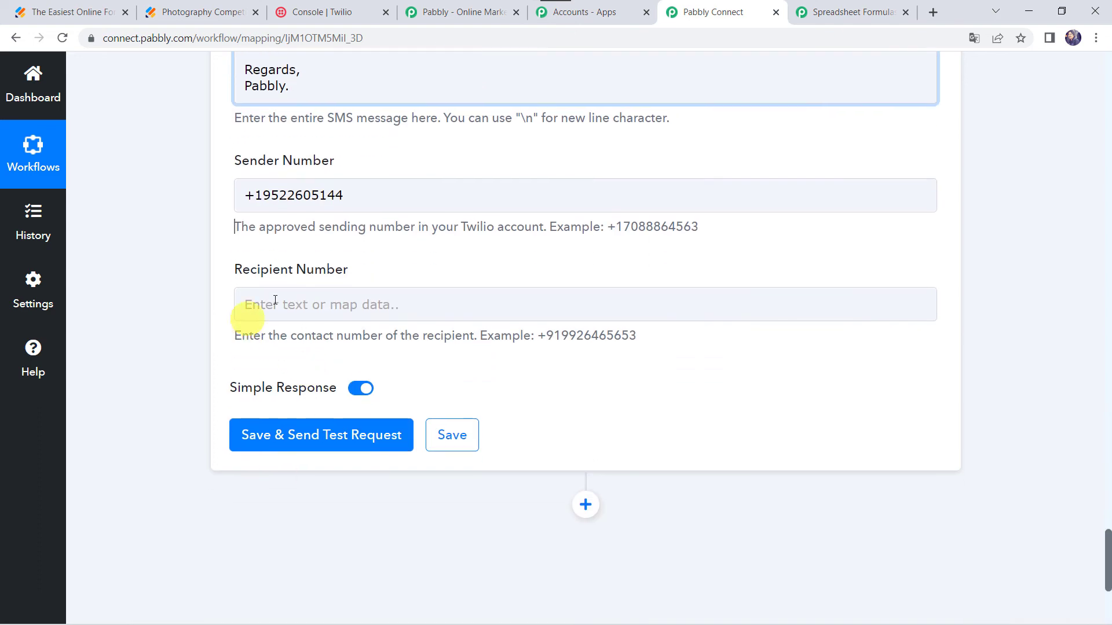
{"action": "left_click", "coordinate": [275, 301]}
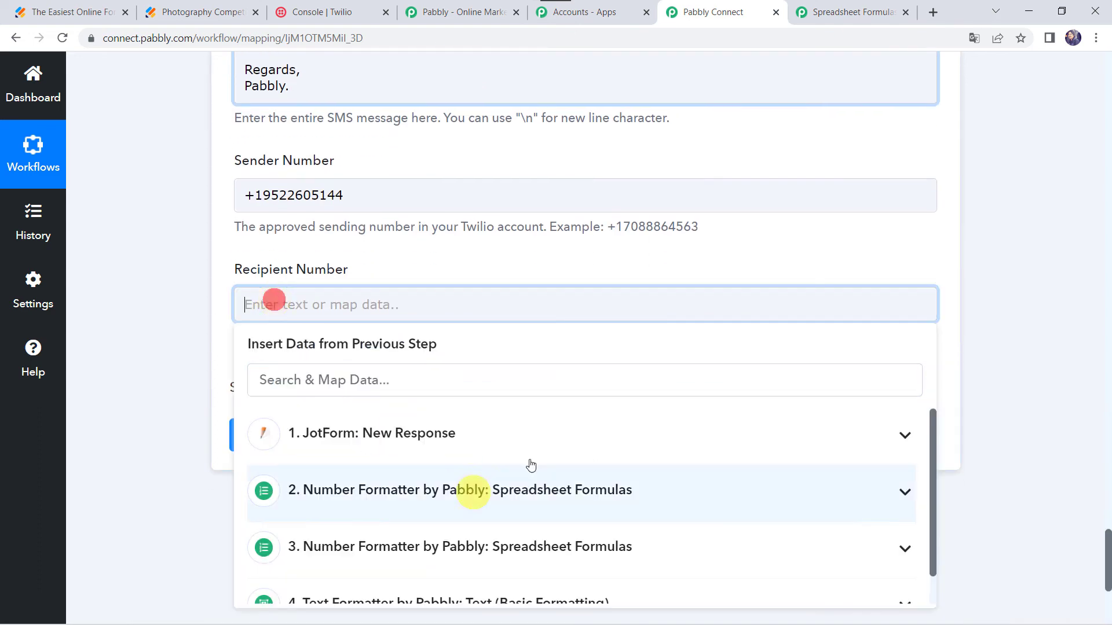
{"action": "left_click", "coordinate": [380, 449]}
{"action": "type", "text": "799"}
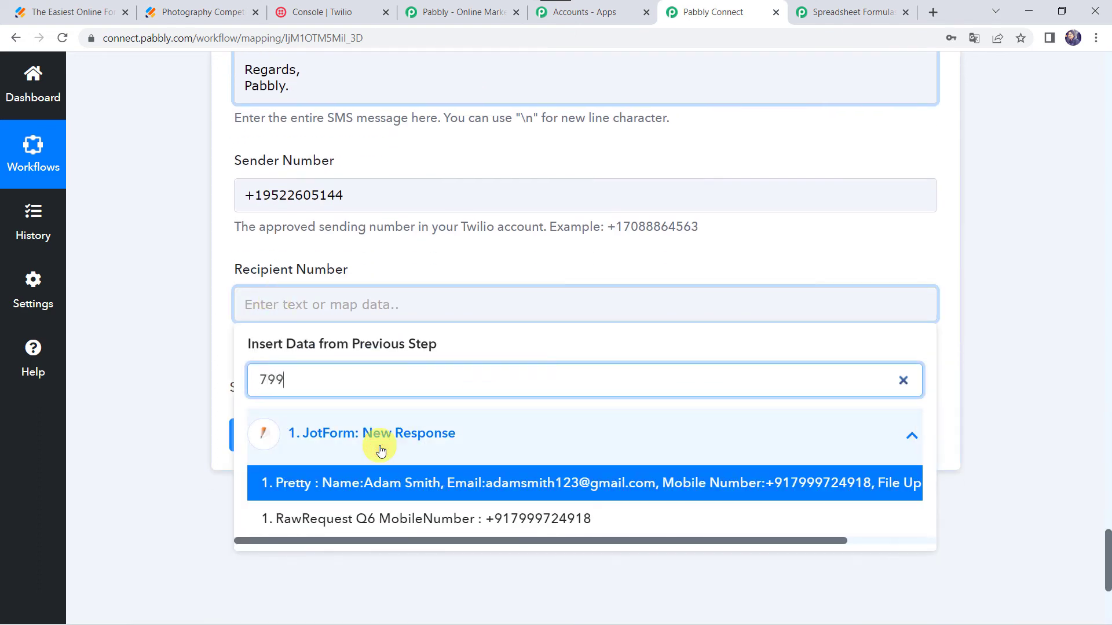
{"action": "left_click", "coordinate": [510, 514]}
- Send a test request for the Twilio step and check the received SMS on the mirrored phone
{"action": "left_click", "coordinate": [160, 309]}
{"action": "left_click", "coordinate": [277, 446]}
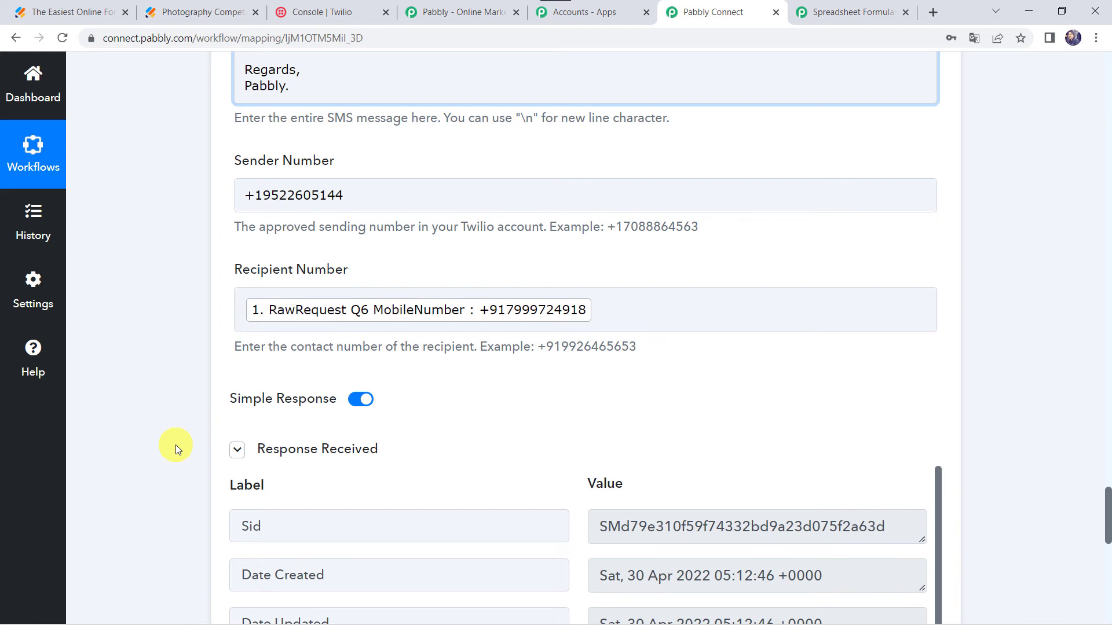
{"action": "key", "text": "alt+Tab"}
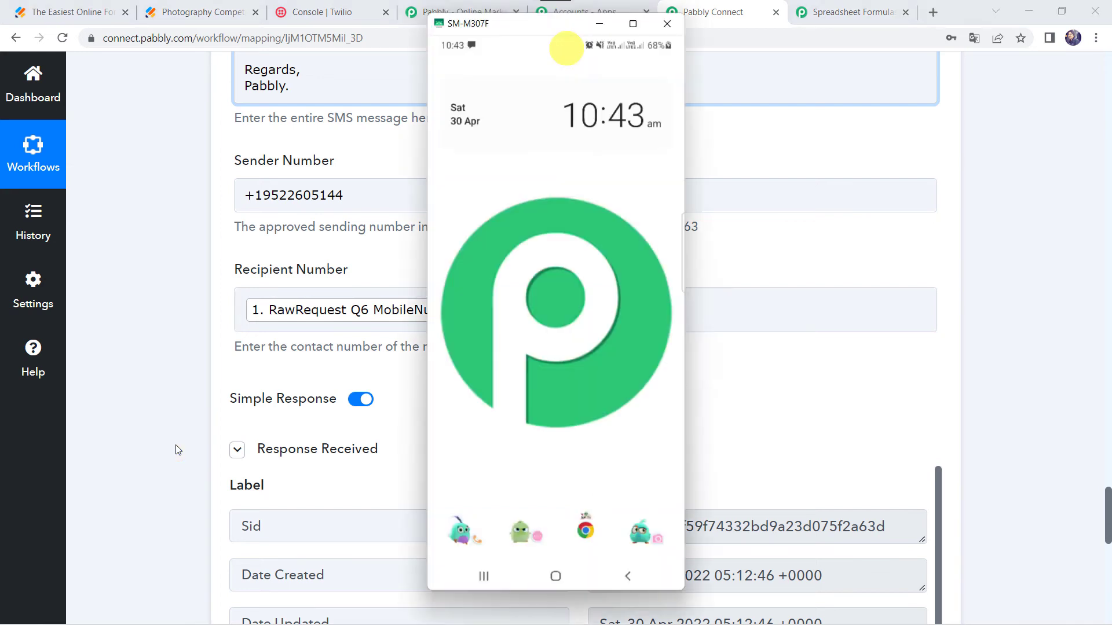
{"action": "left_click", "coordinate": [470, 50]}
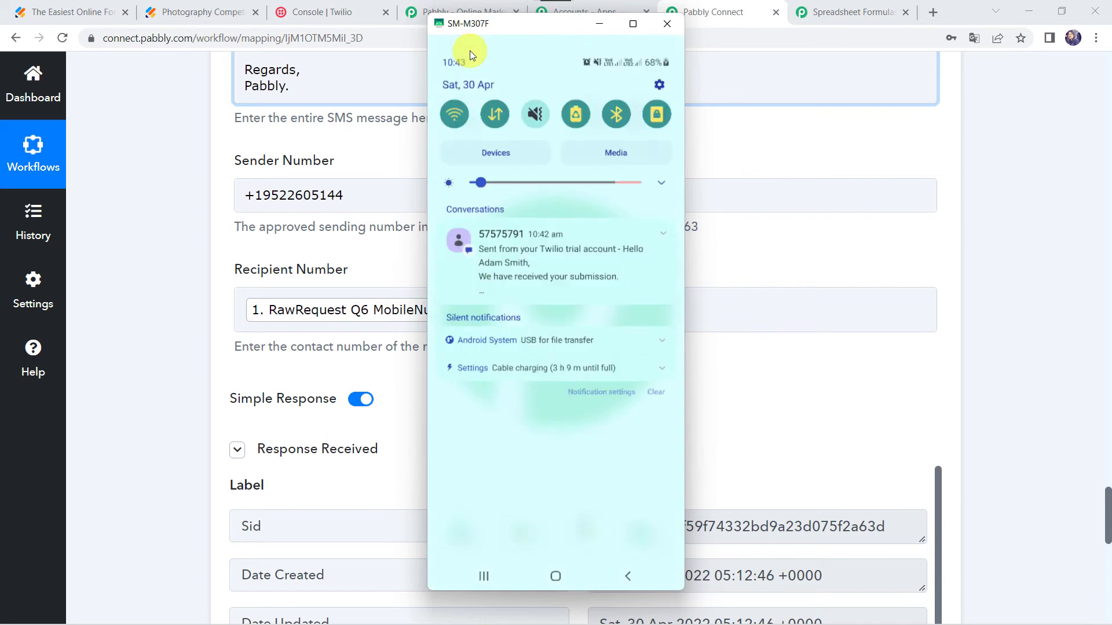
{"action": "left_click", "coordinate": [470, 50]}
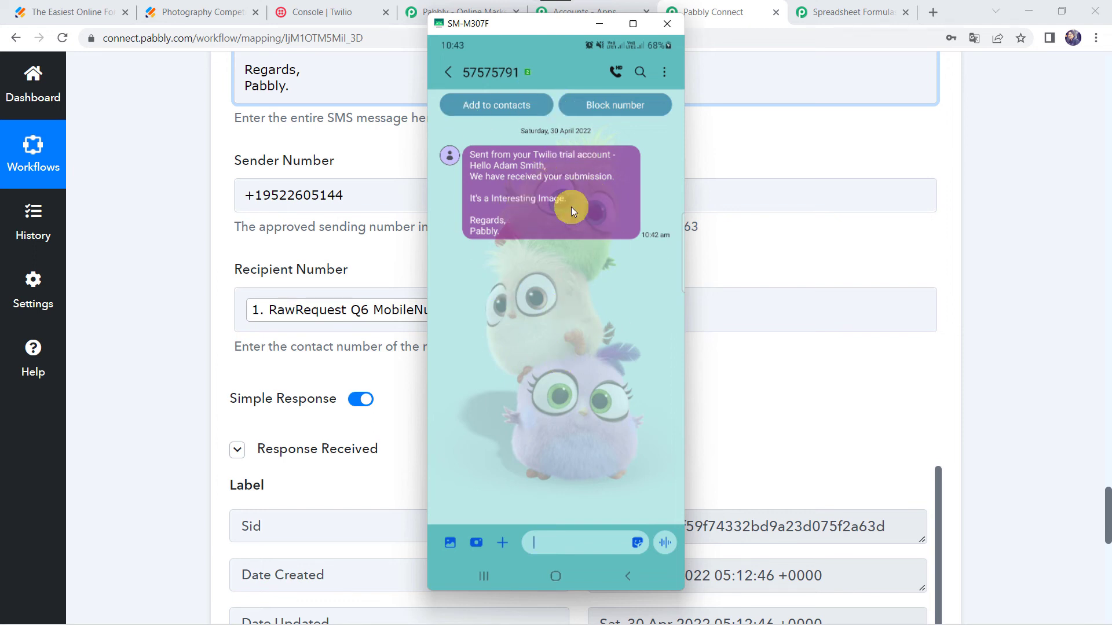
{"action": "left_click", "coordinate": [795, 240]}
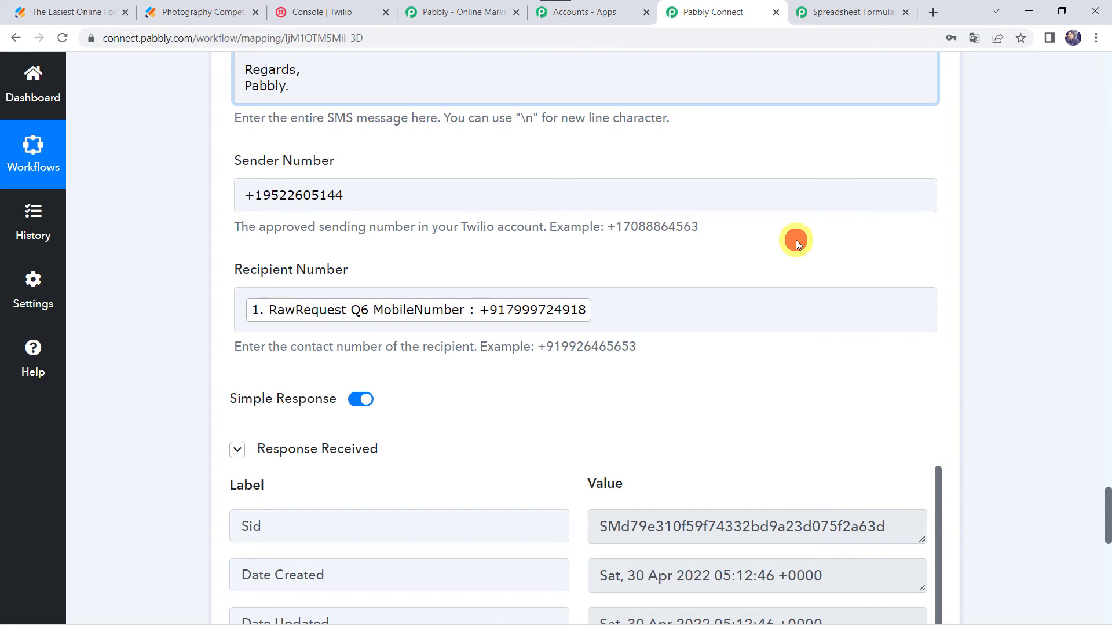
- Save the Twilio Send SMS Message step
{"action": "scroll", "coordinate": [796, 239], "scroll_direction": "down", "scroll_amount": 7}
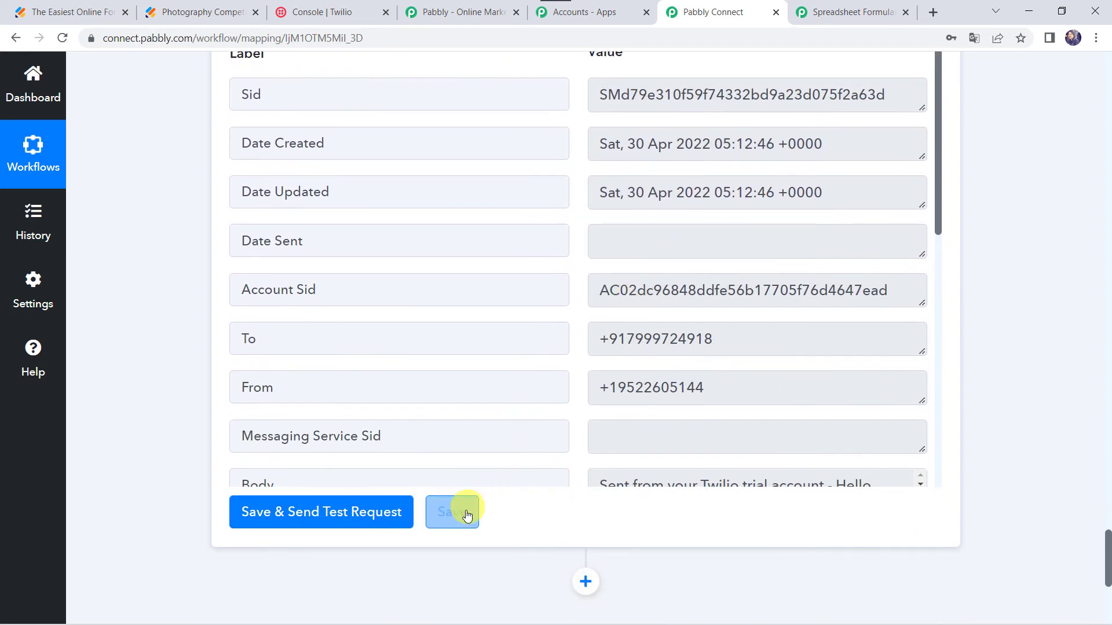
{"action": "left_click", "coordinate": [466, 515]}
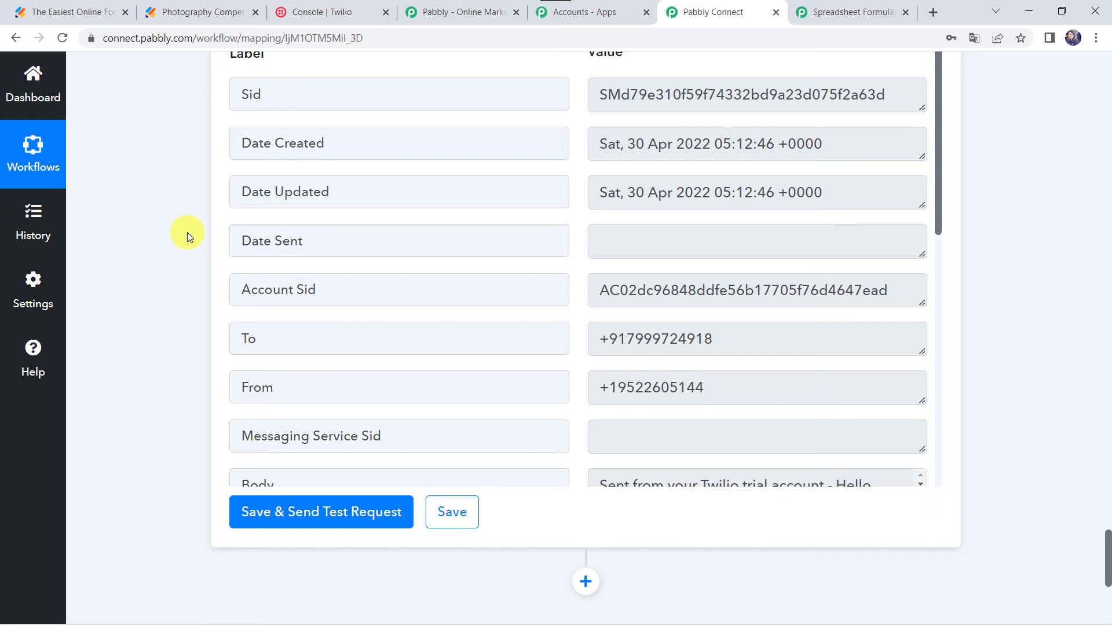
- Fill in the Photography Competition form with a first and last name, e-mail address and mobile number
{"action": "left_click", "coordinate": [203, 12]}
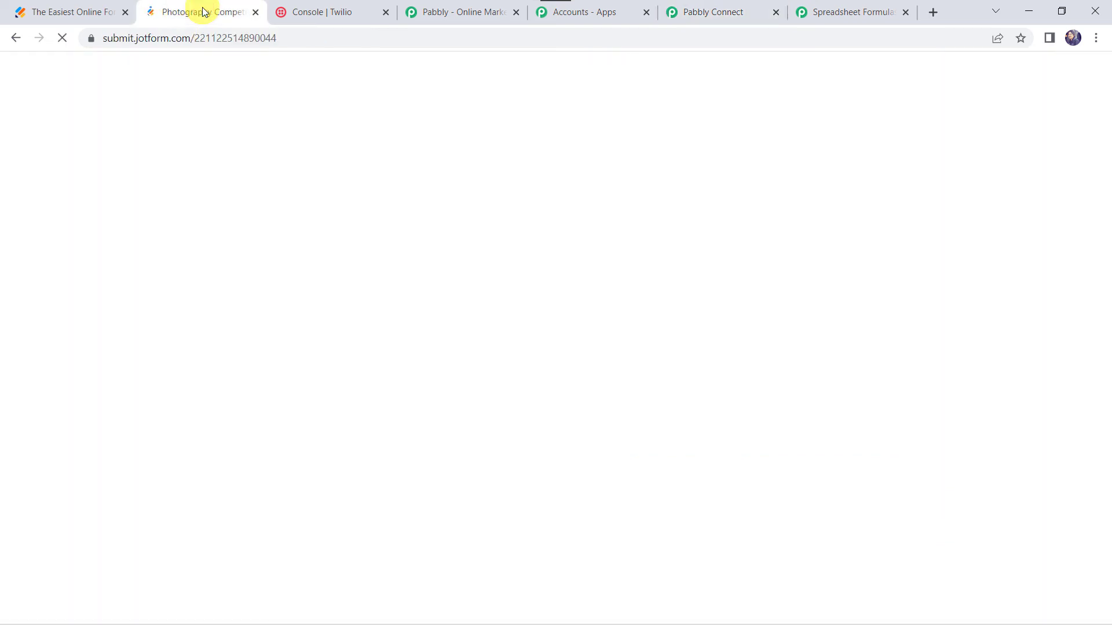
{"action": "scroll", "coordinate": [311, 270], "scroll_direction": "down", "scroll_amount": 2}
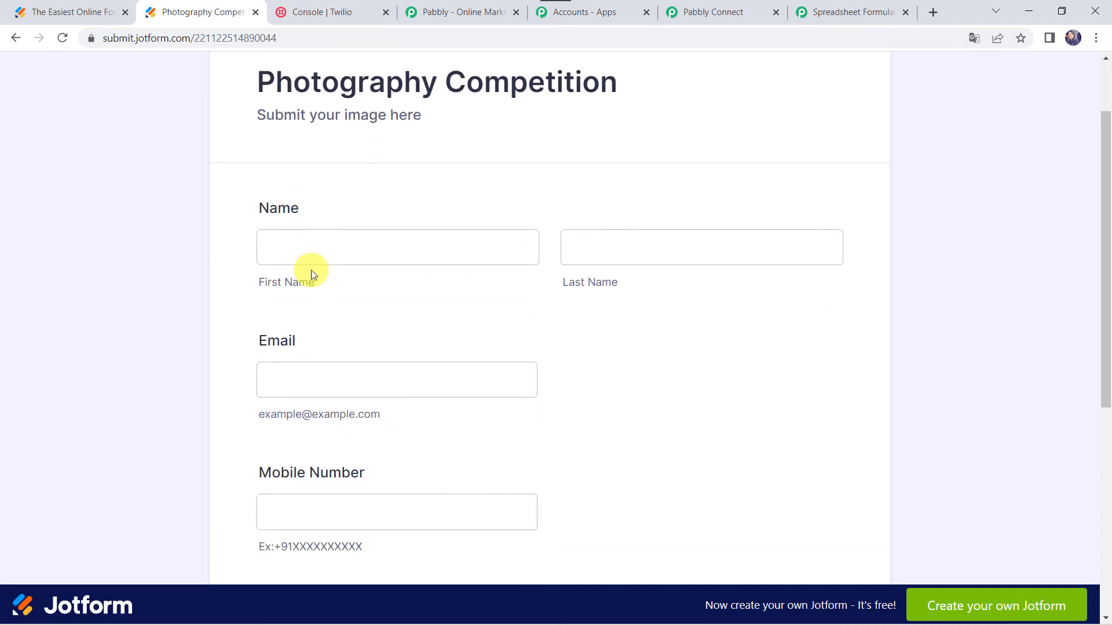
{"action": "left_click", "coordinate": [301, 227]}
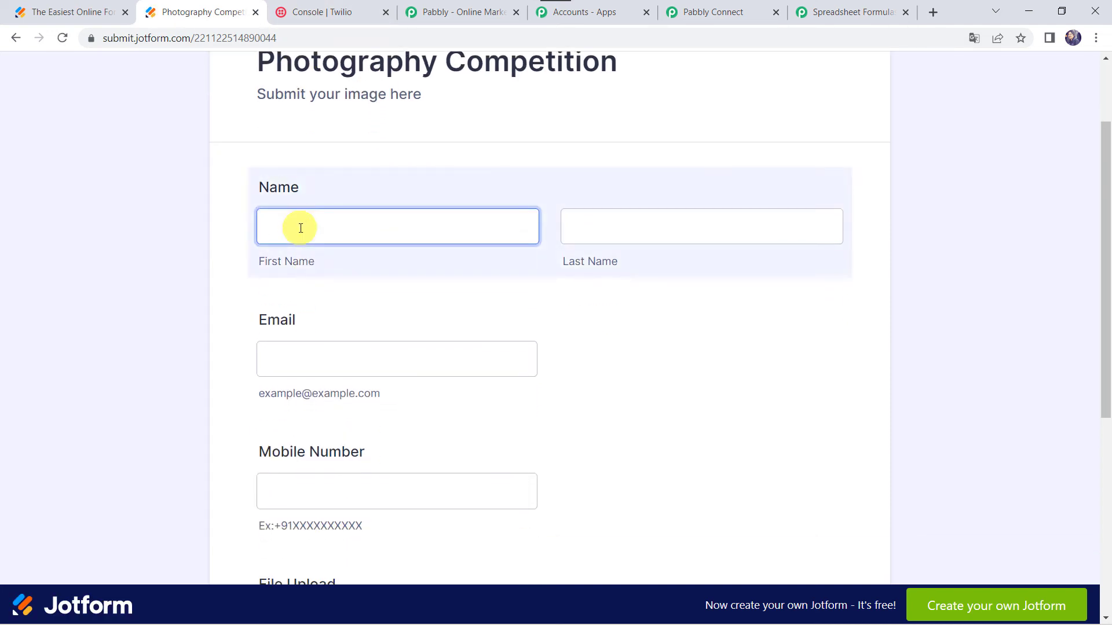
{"action": "key", "text": "Tab"}
{"action": "key", "text": "Tab"}
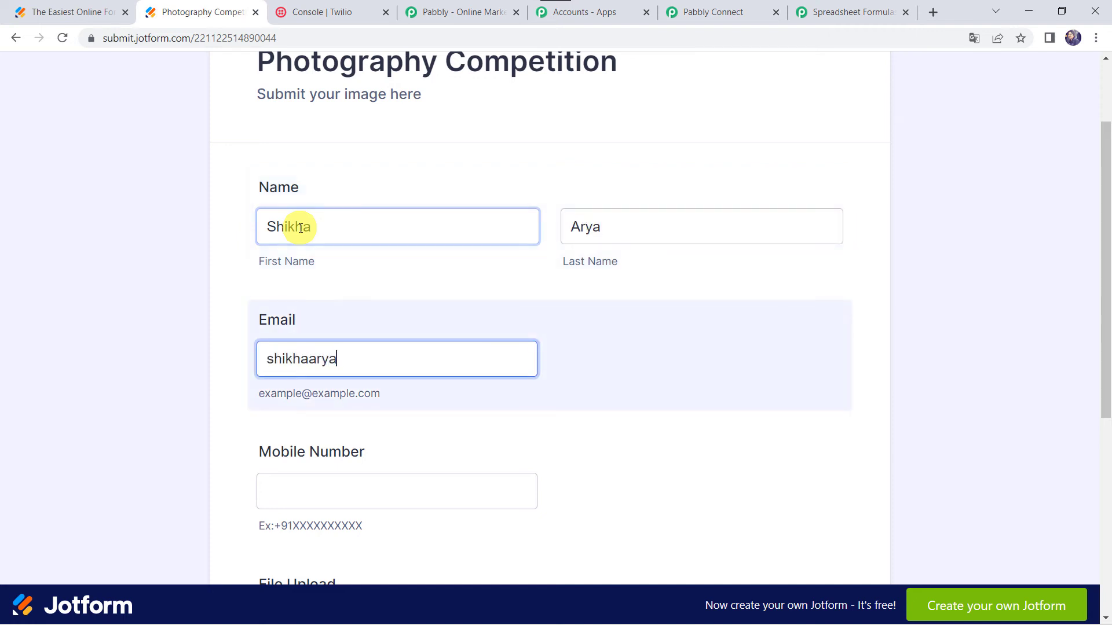
{"action": "key", "text": "Tab"}
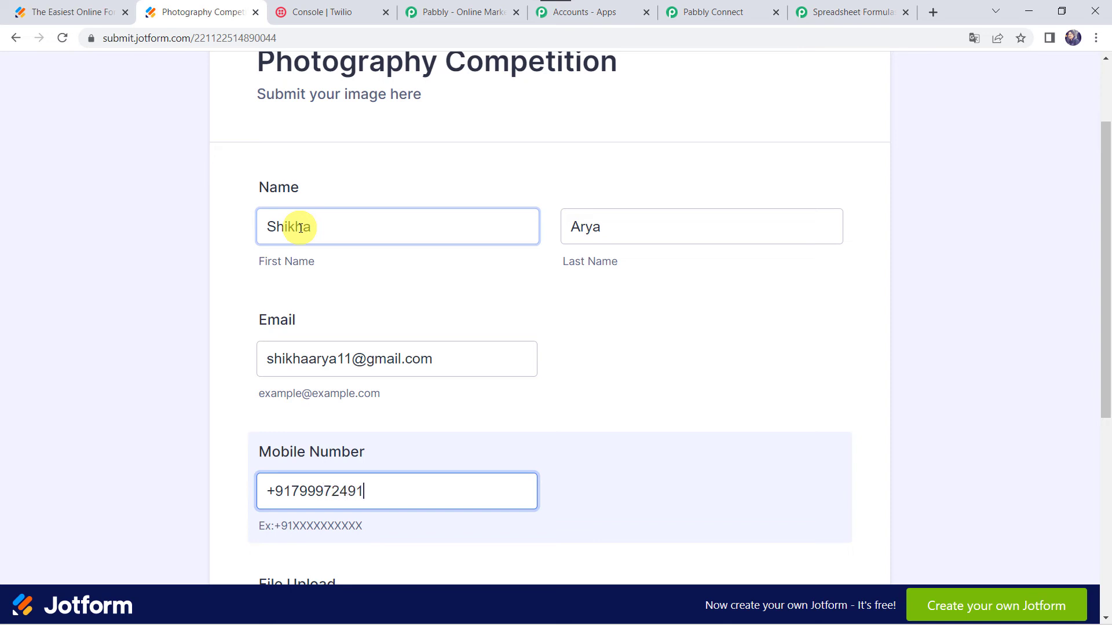
- Upload New Image.jpeg as the competition file and submit the form
{"action": "scroll", "coordinate": [300, 227], "scroll_direction": "down", "scroll_amount": 4}
{"action": "left_click", "coordinate": [581, 438]}
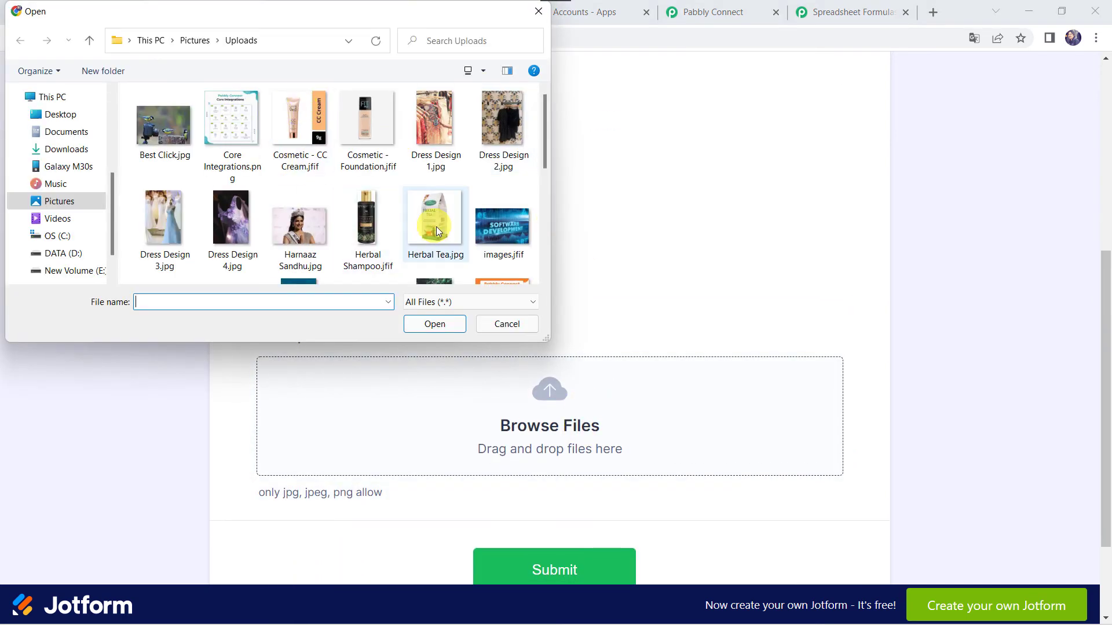
{"action": "scroll", "coordinate": [436, 227], "scroll_direction": "down", "scroll_amount": 3}
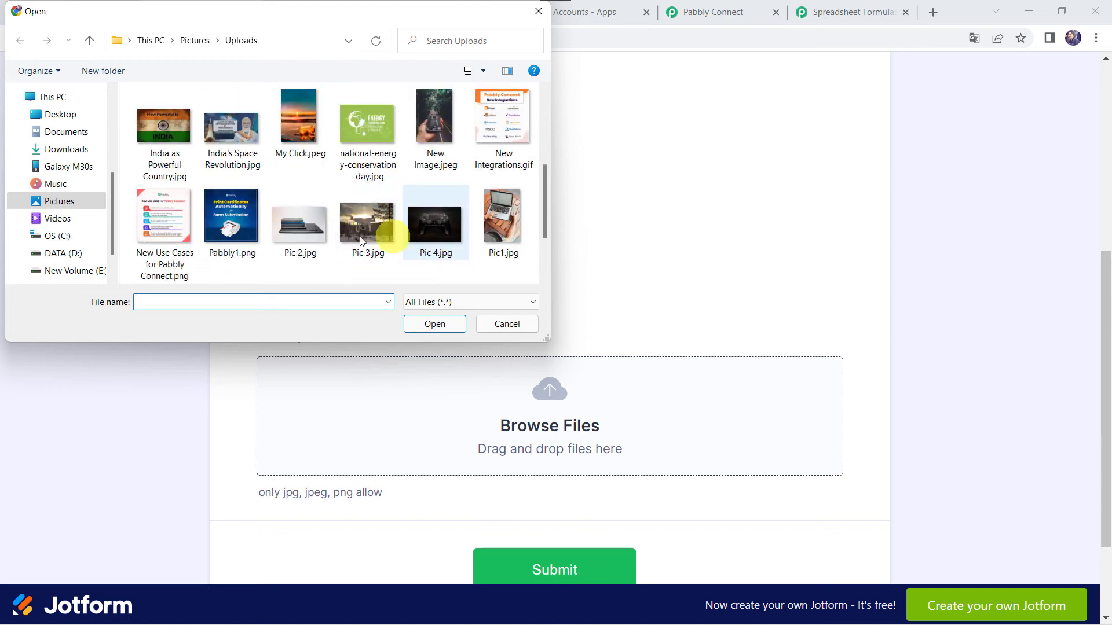
{"action": "double_click", "coordinate": [424, 145]}
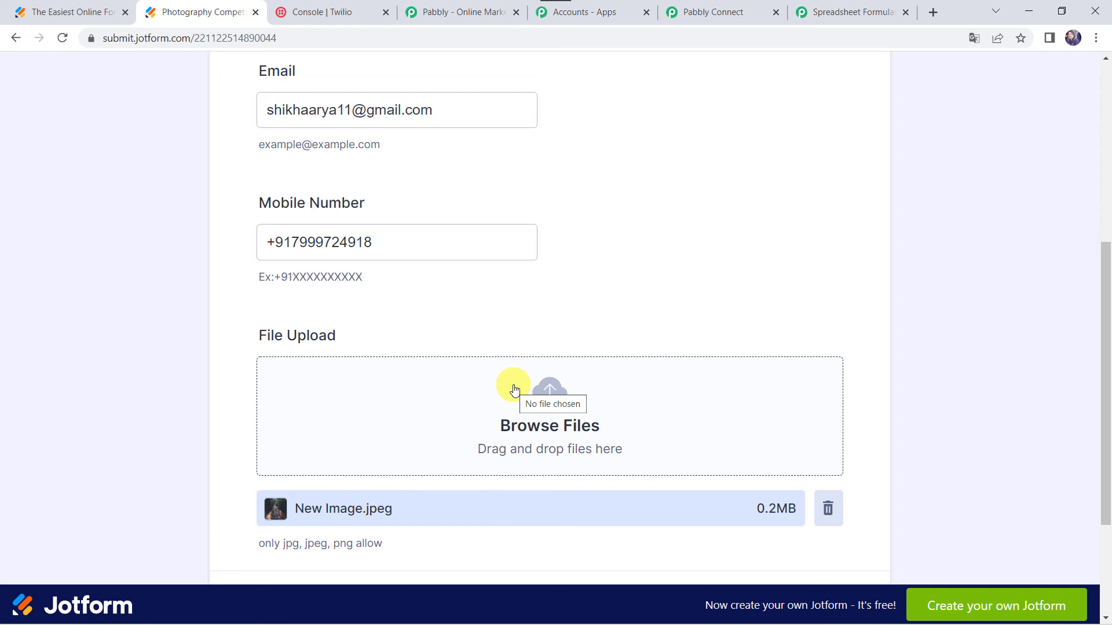
{"action": "scroll", "coordinate": [513, 389], "scroll_direction": "down", "scroll_amount": 3}
{"action": "left_click", "coordinate": [570, 451]}
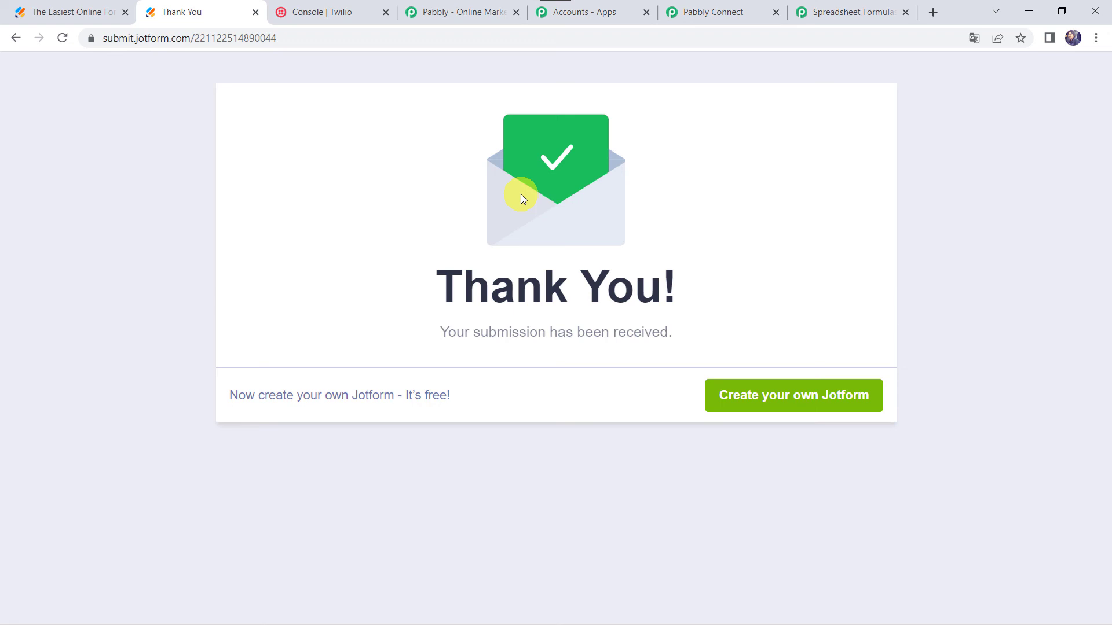
- Check the SMS received on the mirrored phone for the new form submission
{"action": "key", "text": "alt+Tab"}
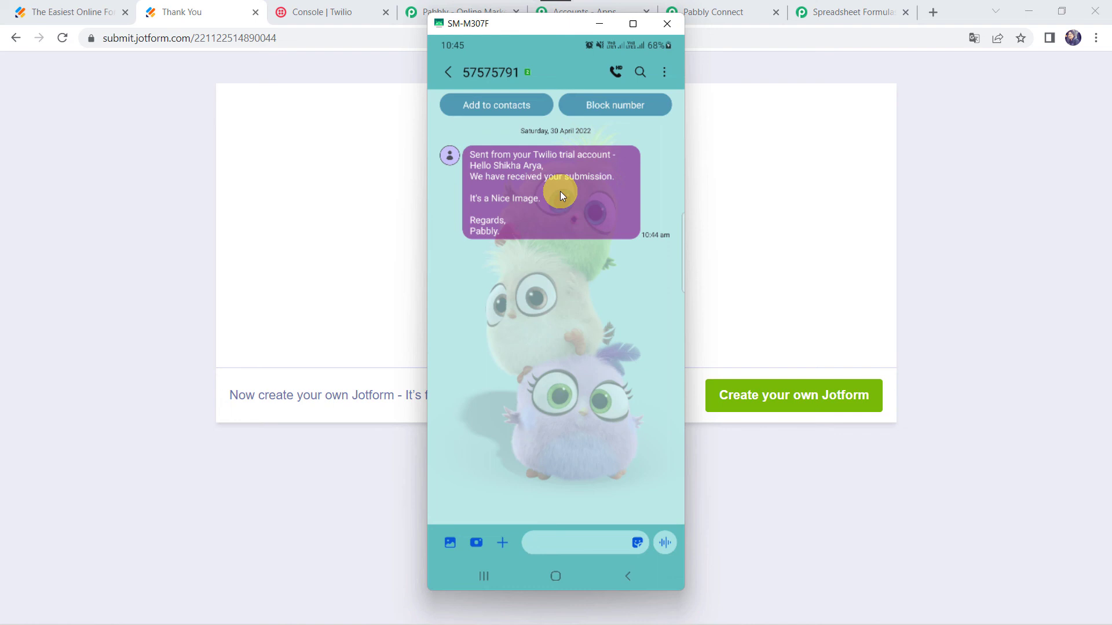
{"action": "left_click", "coordinate": [743, 17]}
- Collapse the workflow's trigger and action steps and review the whole workflow sequence
{"action": "scroll", "coordinate": [584, 106], "scroll_direction": "up", "scroll_amount": 15}
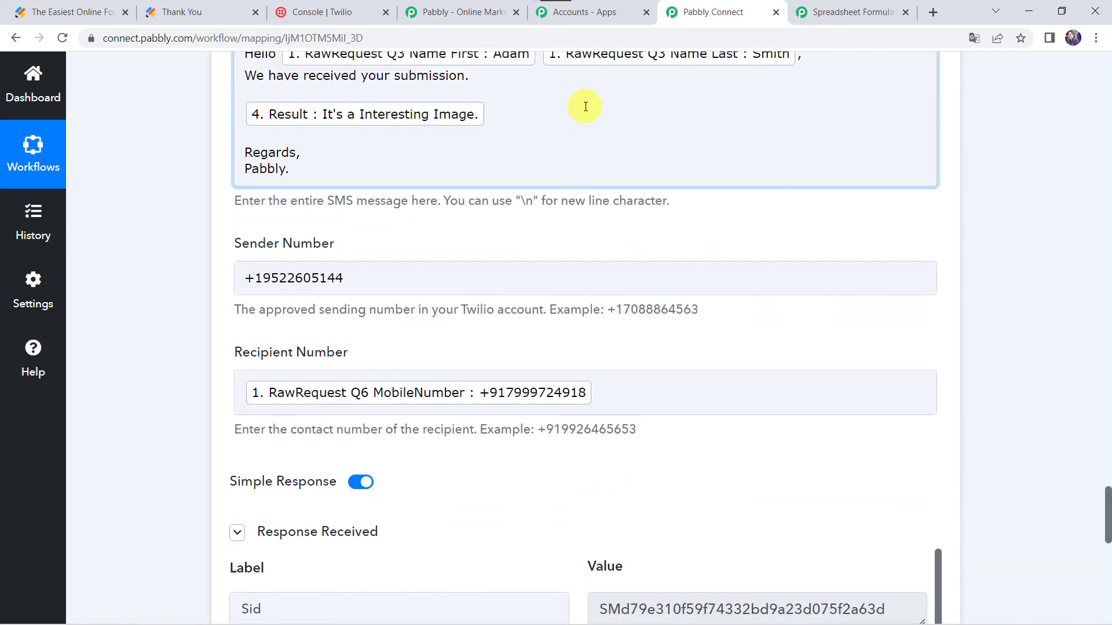
{"action": "scroll", "coordinate": [585, 106], "scroll_direction": "up", "scroll_amount": 3}
{"action": "left_click", "coordinate": [503, 304]}
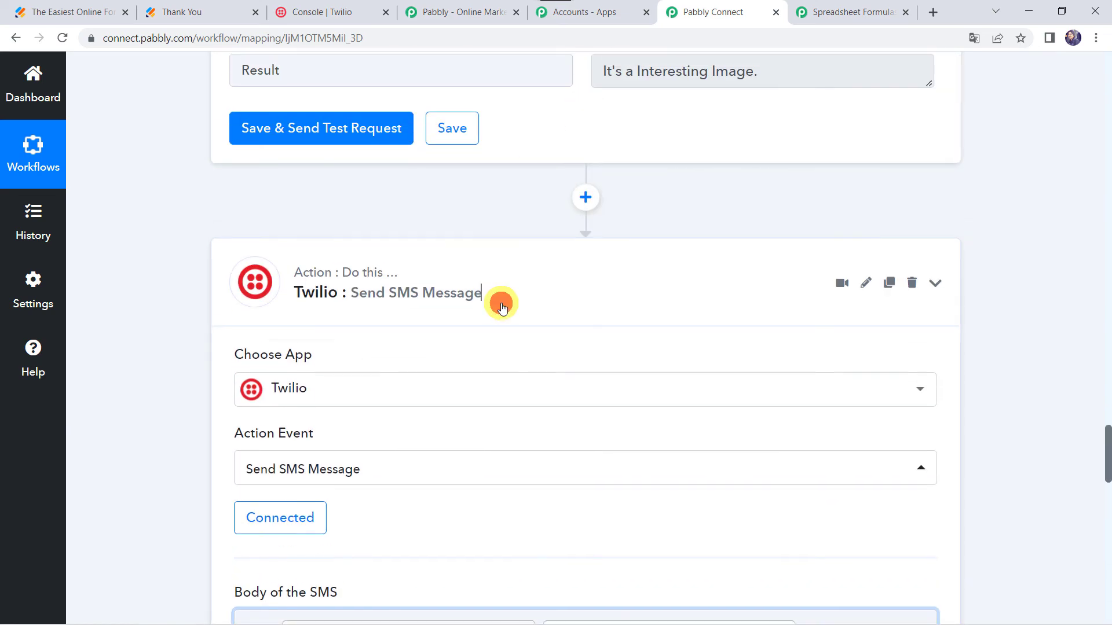
{"action": "scroll", "coordinate": [501, 303], "scroll_direction": "up", "scroll_amount": 20}
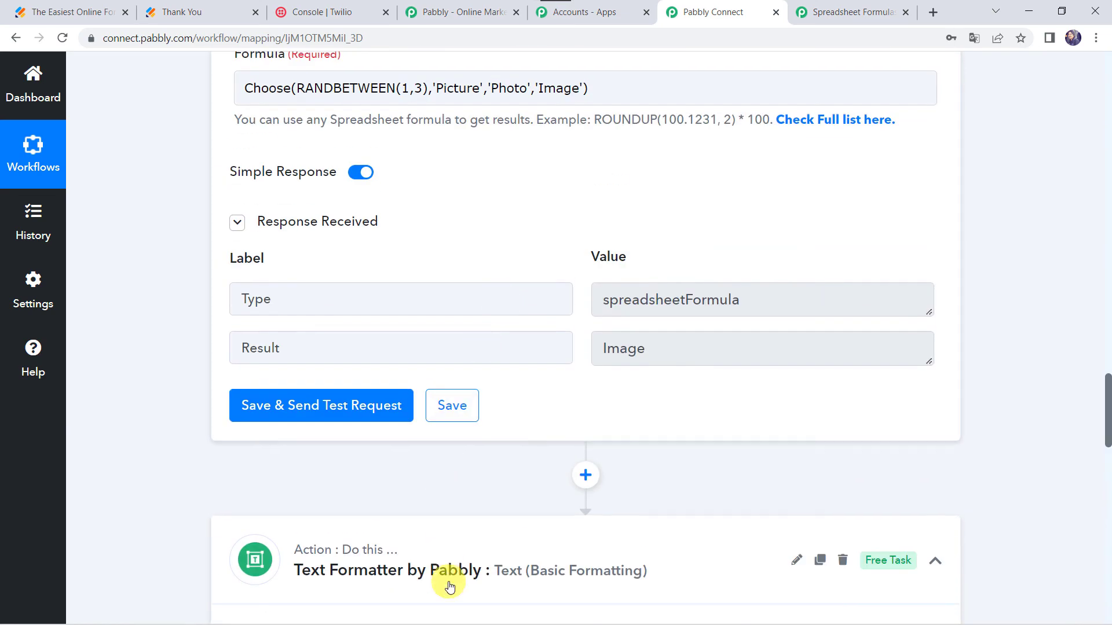
{"action": "left_click", "coordinate": [455, 581]}
{"action": "scroll", "coordinate": [455, 580], "scroll_direction": "up", "scroll_amount": 11}
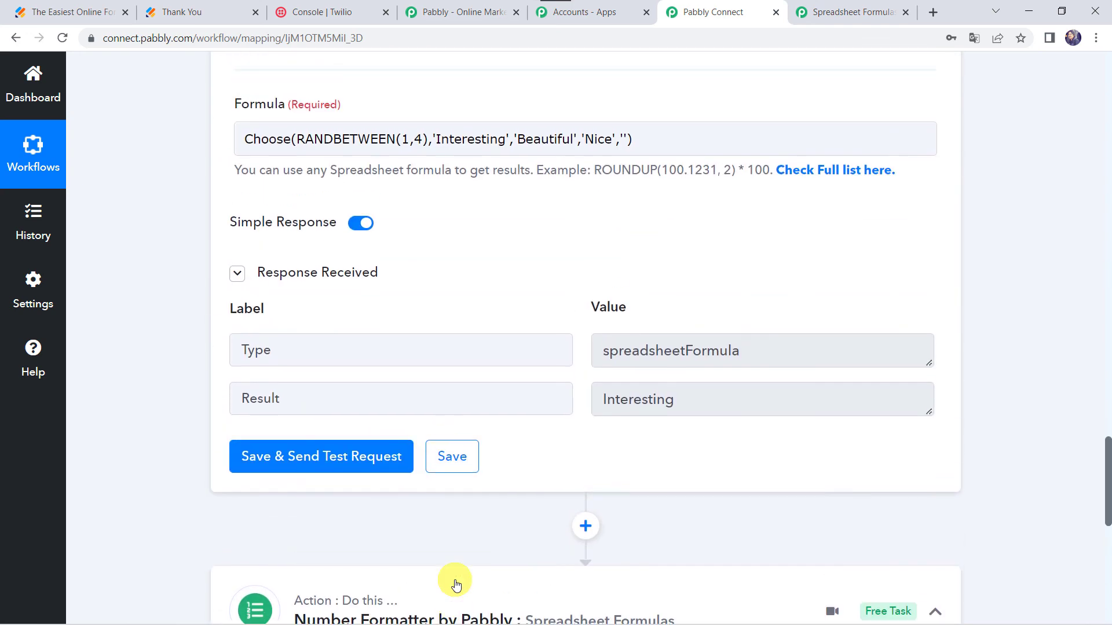
{"action": "scroll", "coordinate": [455, 581], "scroll_direction": "down", "scroll_amount": 1}
{"action": "left_click", "coordinate": [486, 485]}
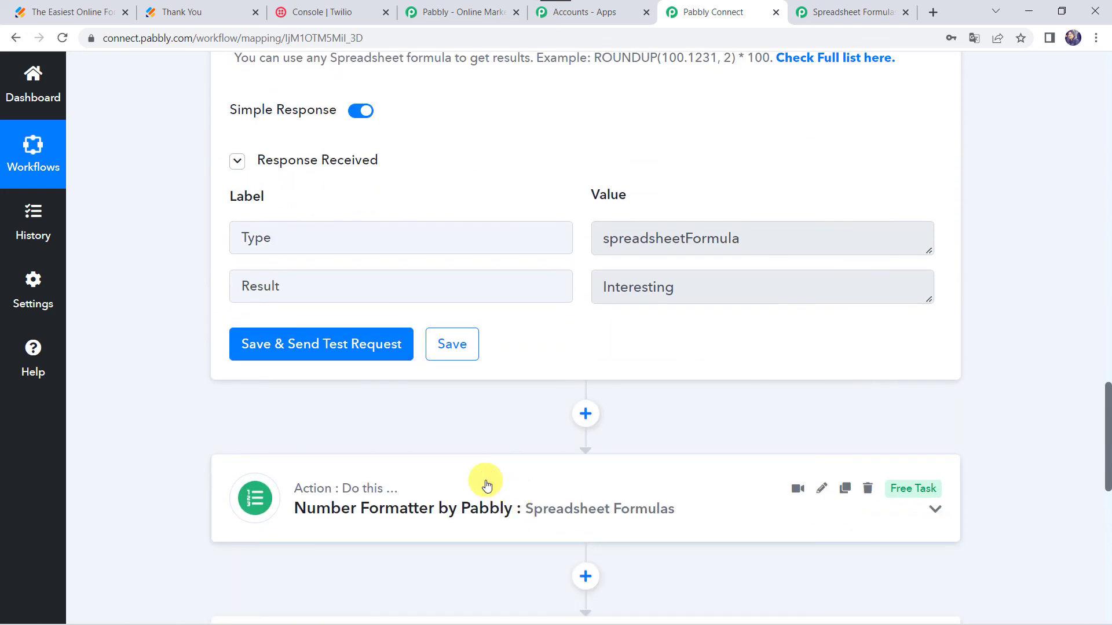
{"action": "scroll", "coordinate": [486, 486], "scroll_direction": "up", "scroll_amount": 11}
{"action": "scroll", "coordinate": [486, 485], "scroll_direction": "up", "scroll_amount": 3}
{"action": "left_click", "coordinate": [544, 447]}
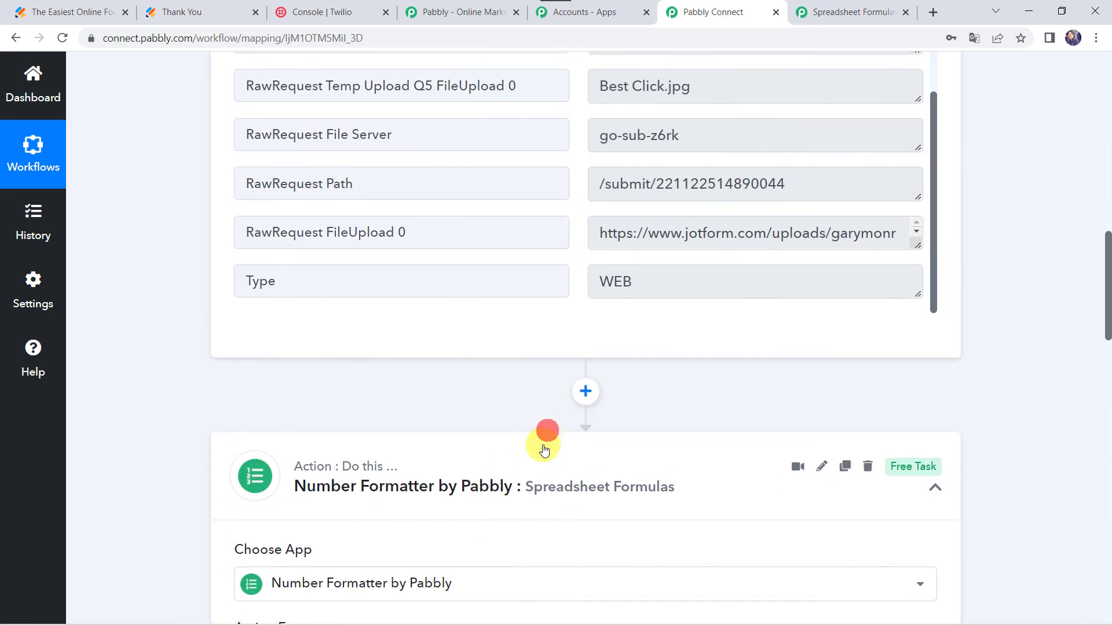
{"action": "scroll", "coordinate": [544, 448], "scroll_direction": "up", "scroll_amount": 15}
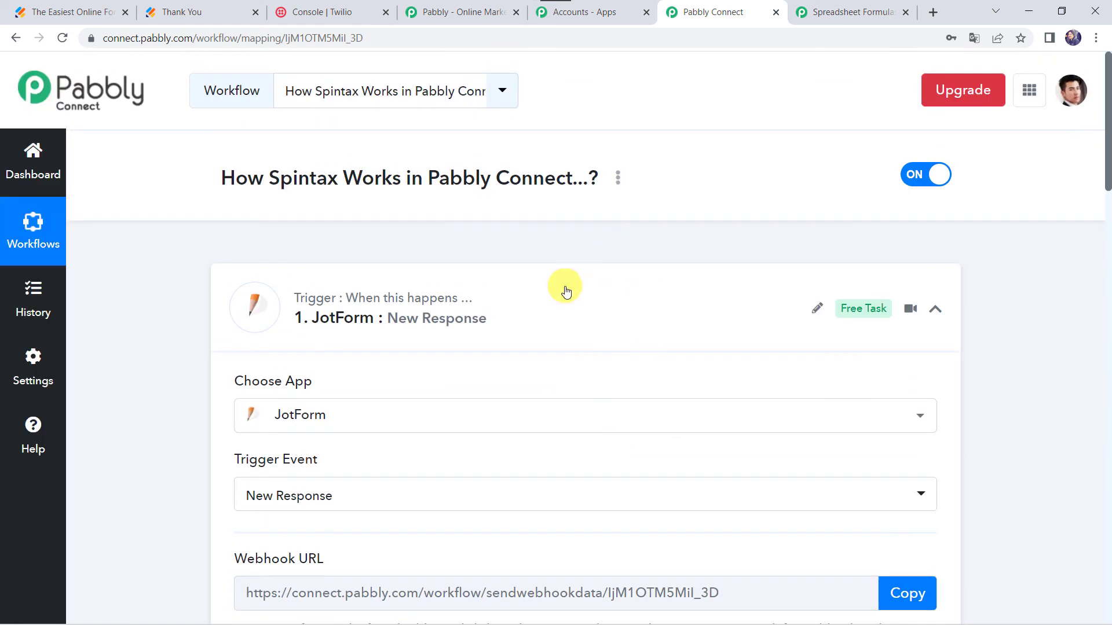
{"action": "left_click", "coordinate": [566, 291]}
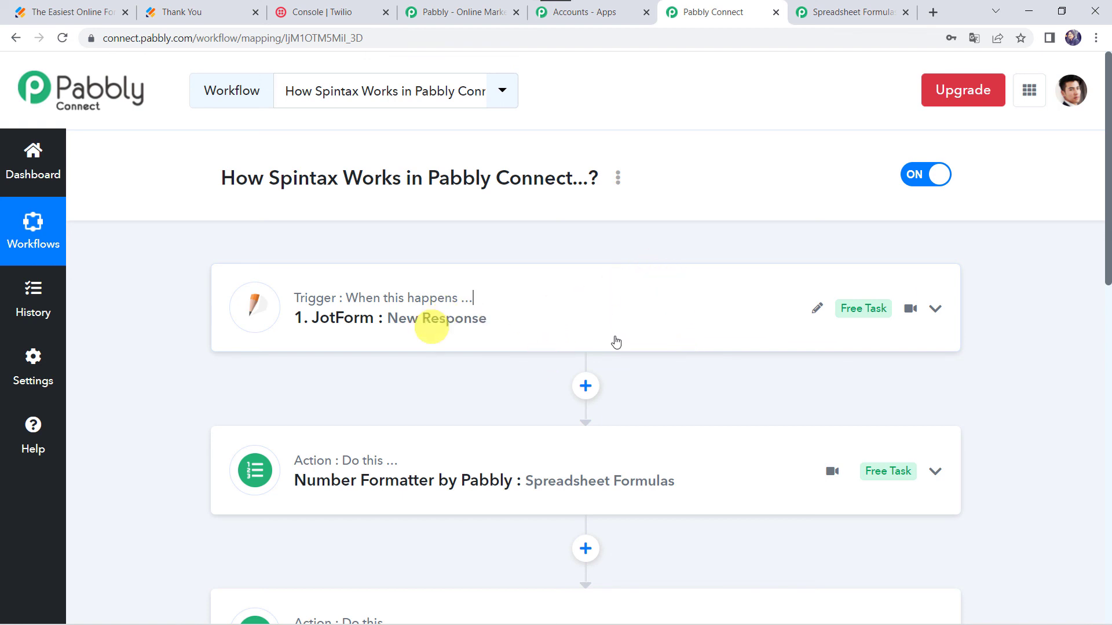
{"action": "scroll", "coordinate": [566, 295], "scroll_direction": "down", "scroll_amount": 3}
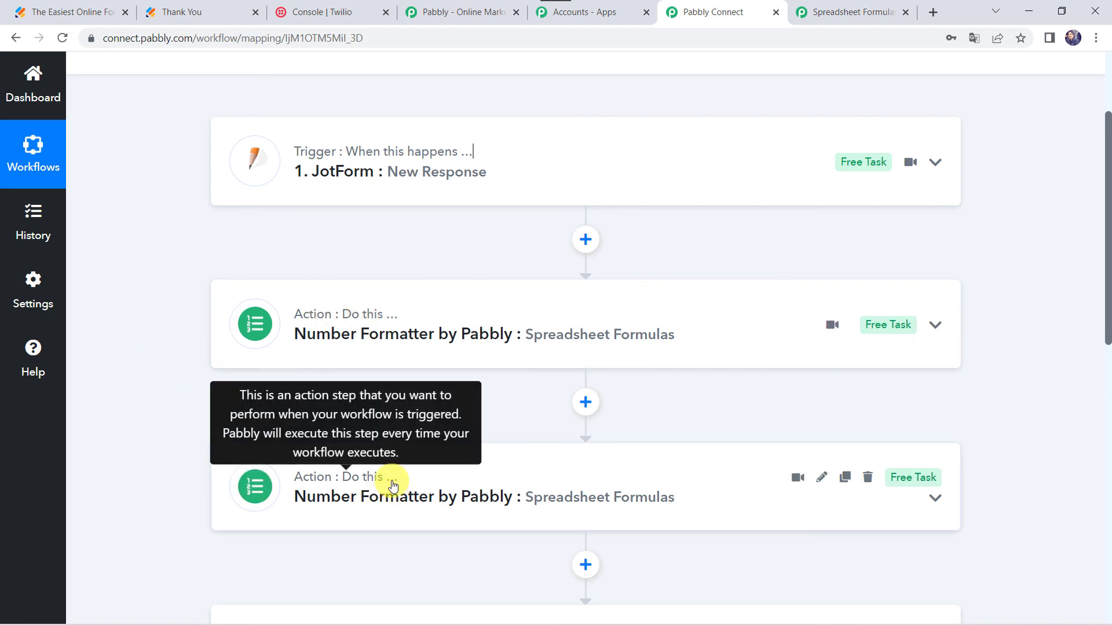
{"action": "scroll", "coordinate": [393, 485], "scroll_direction": "down", "scroll_amount": 3}
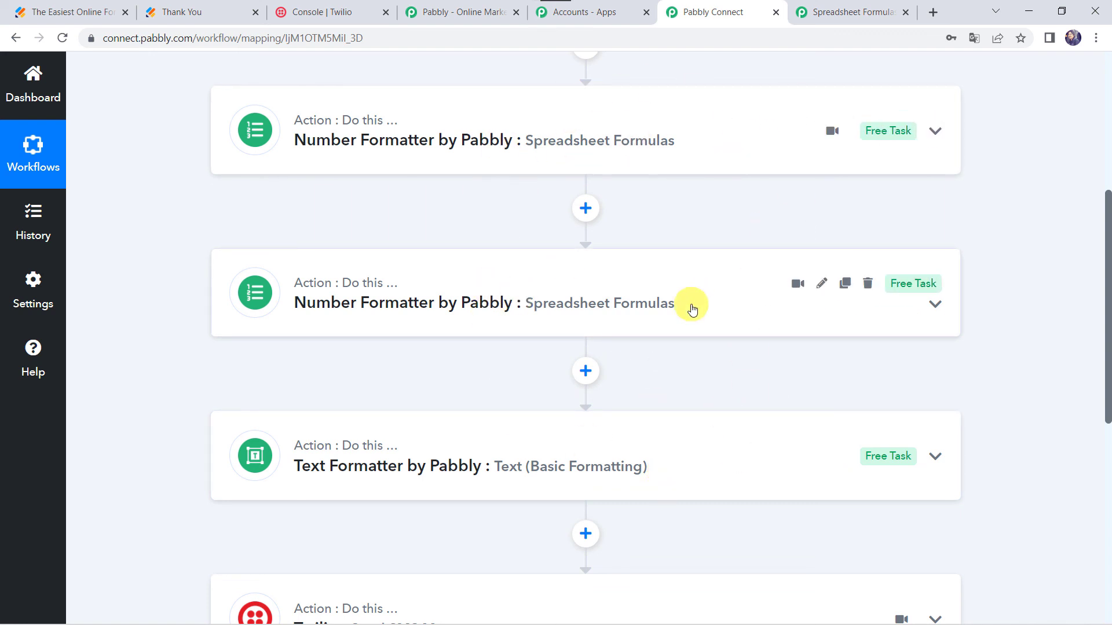
{"action": "scroll", "coordinate": [603, 292], "scroll_direction": "down", "scroll_amount": 2}
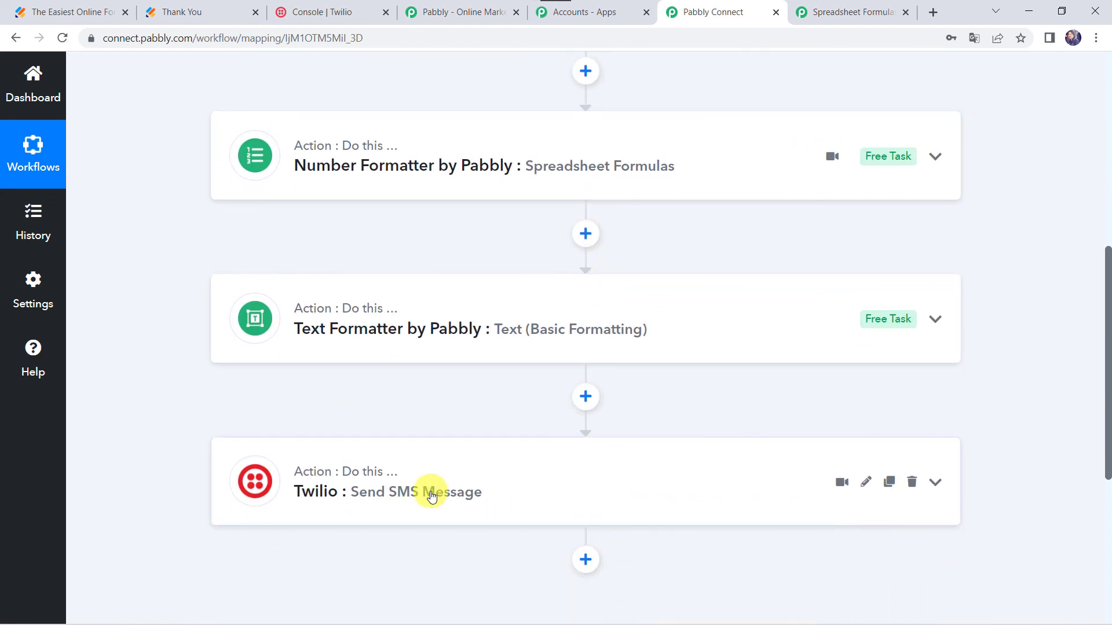
{"action": "scroll", "coordinate": [341, 507], "scroll_direction": "up", "scroll_amount": 4}
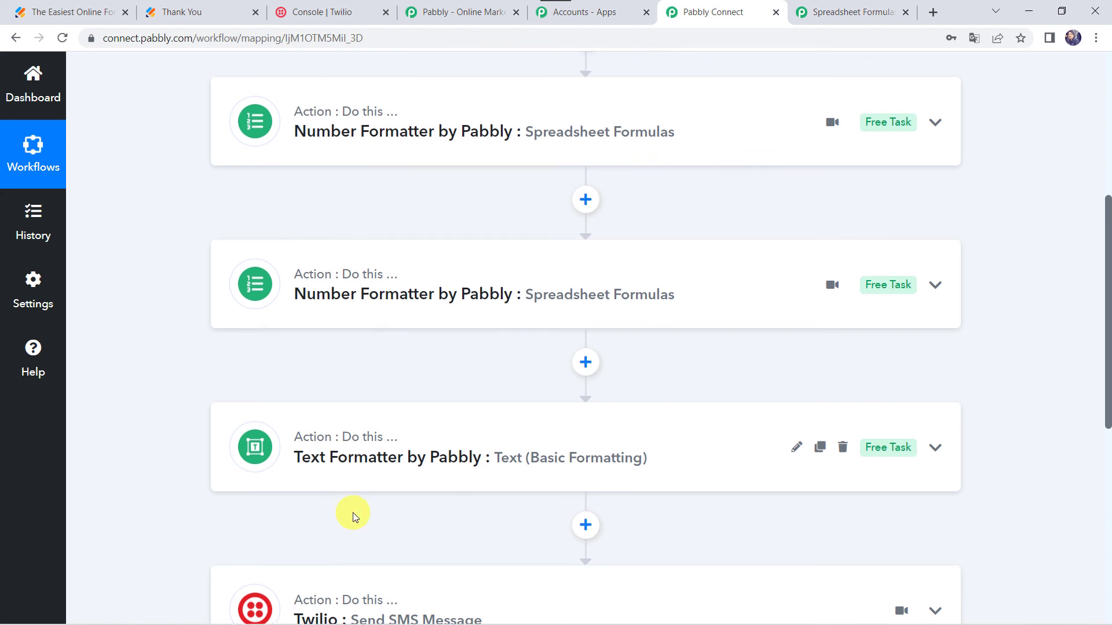